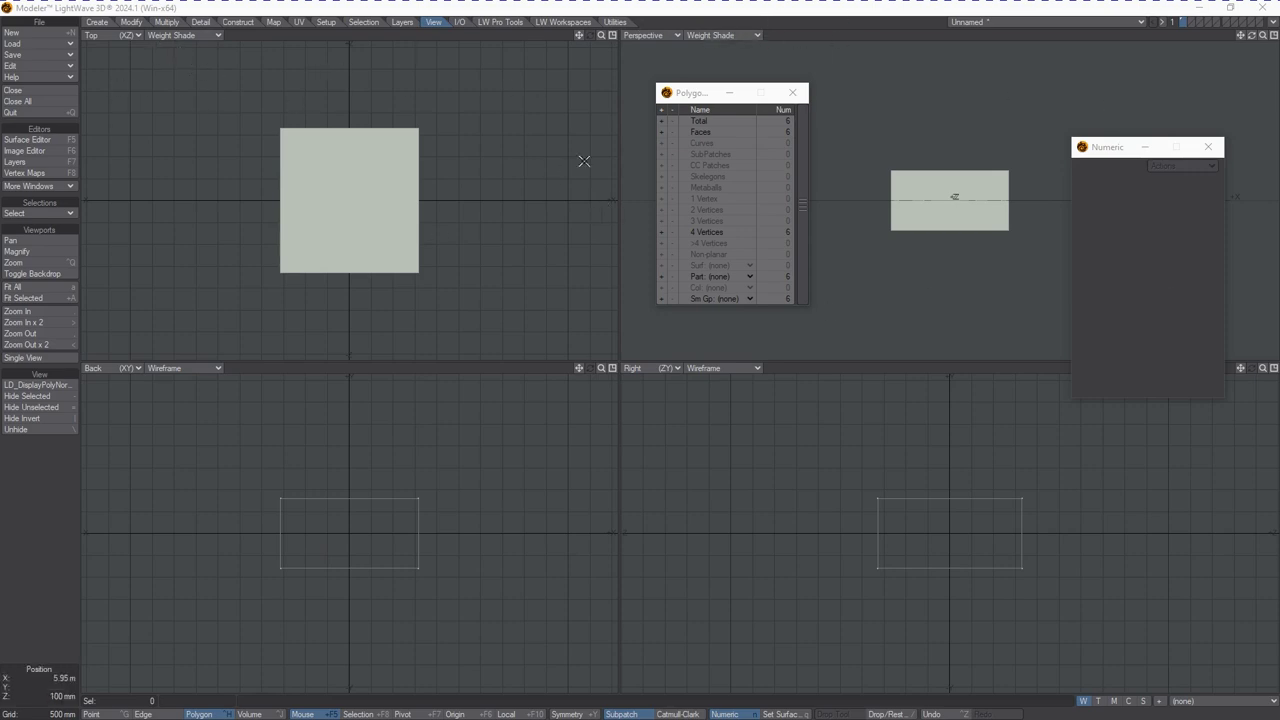
Step: Set the Top viewport's shading style to Wireframe
left_click(150, 35)
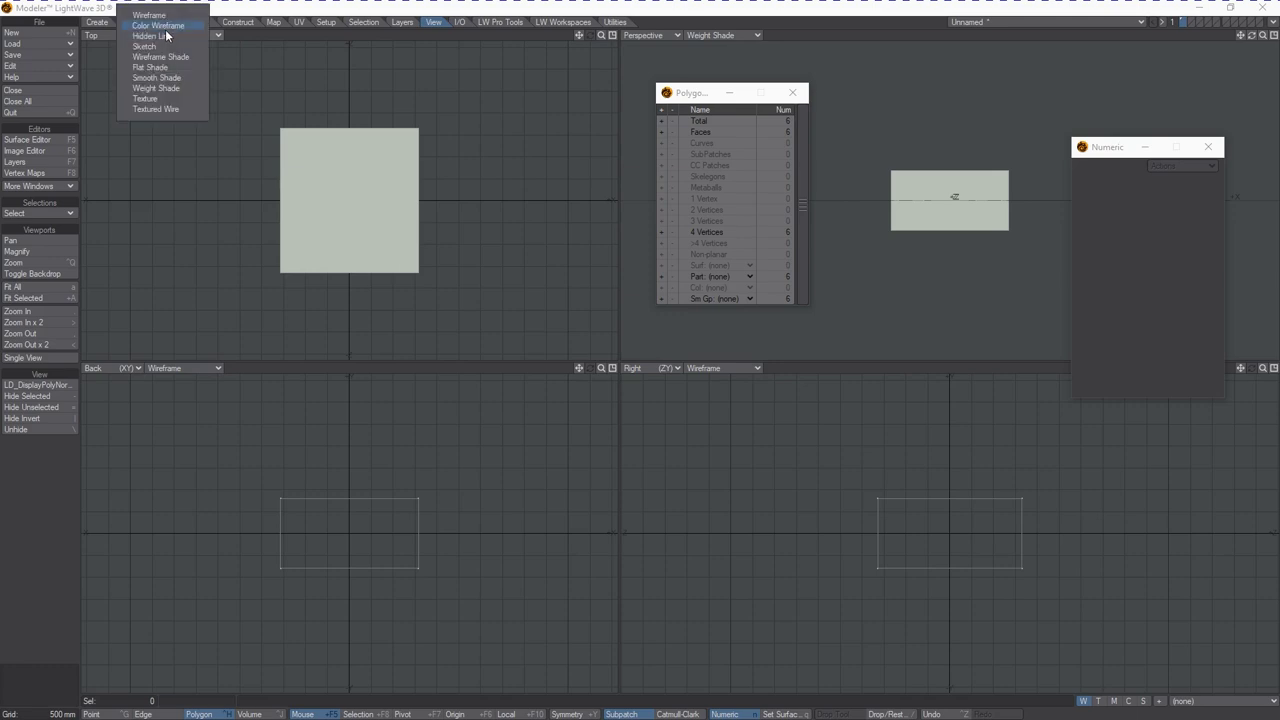
left_click(158, 15)
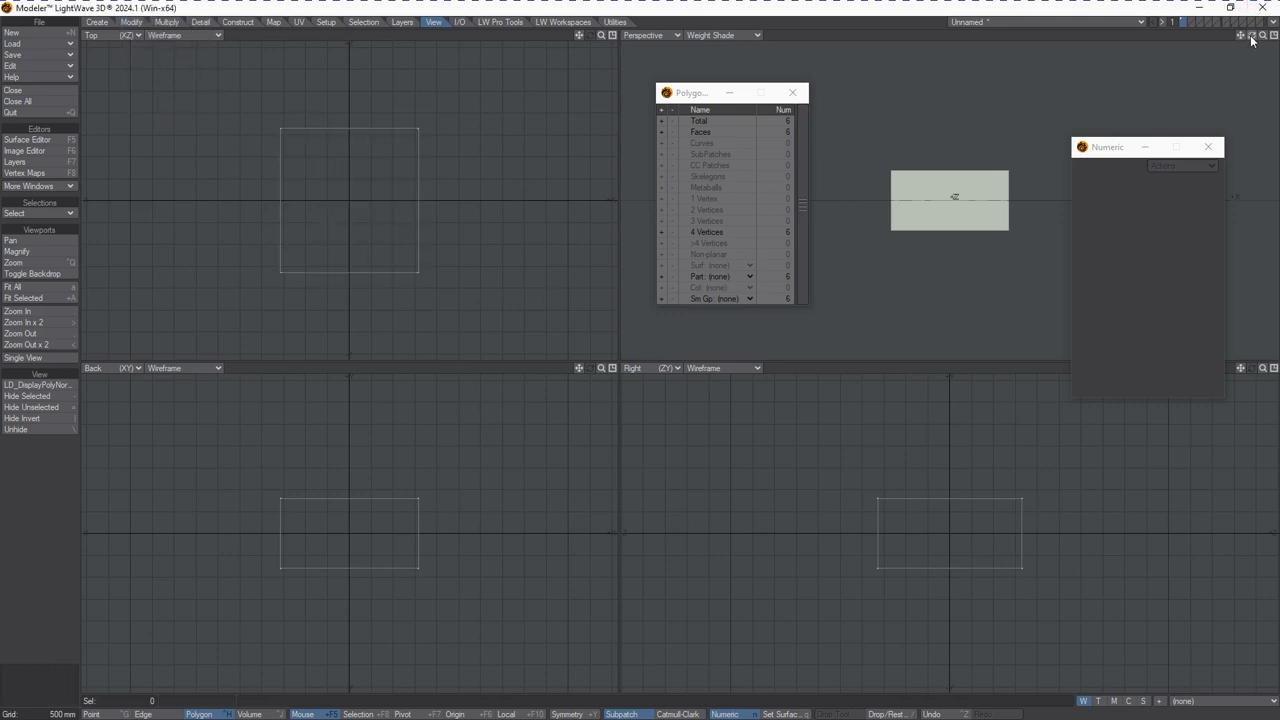
Step: Select the box's top polygon and bevel it inward with an inset of about 450 mm and no shift
left_click_drag(1251, 36, 1060, 196)
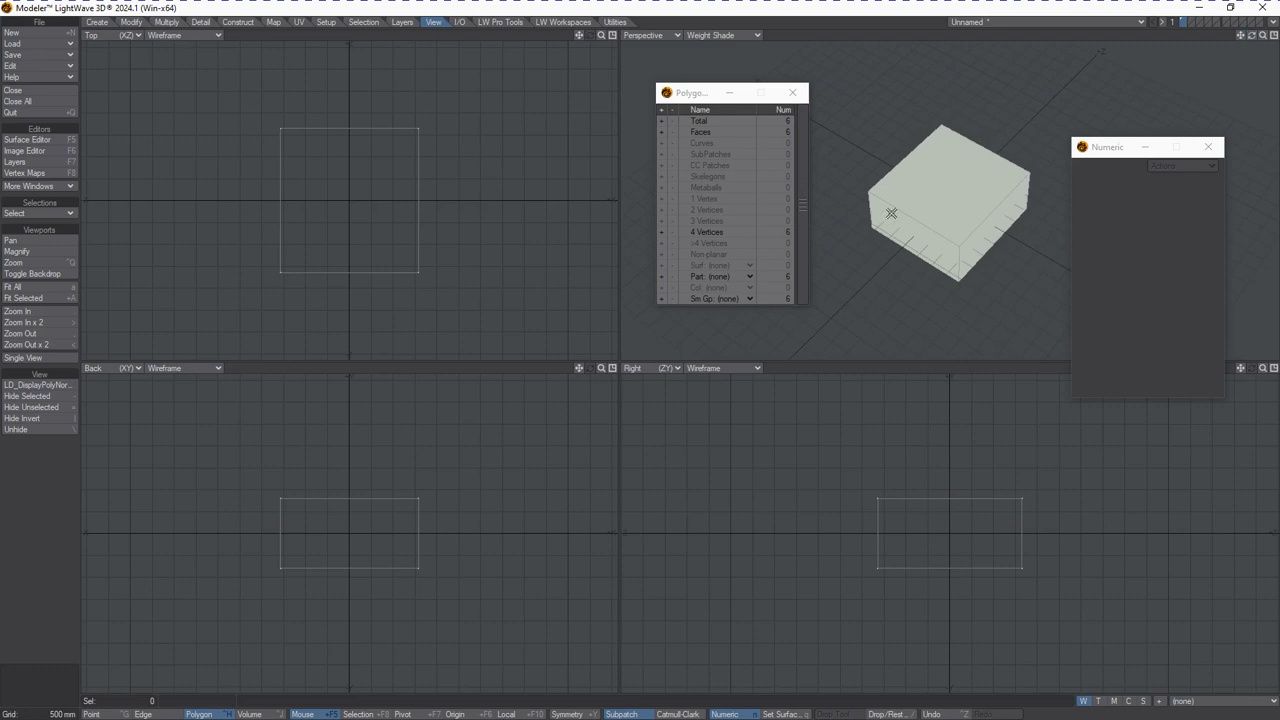
left_click(945, 195)
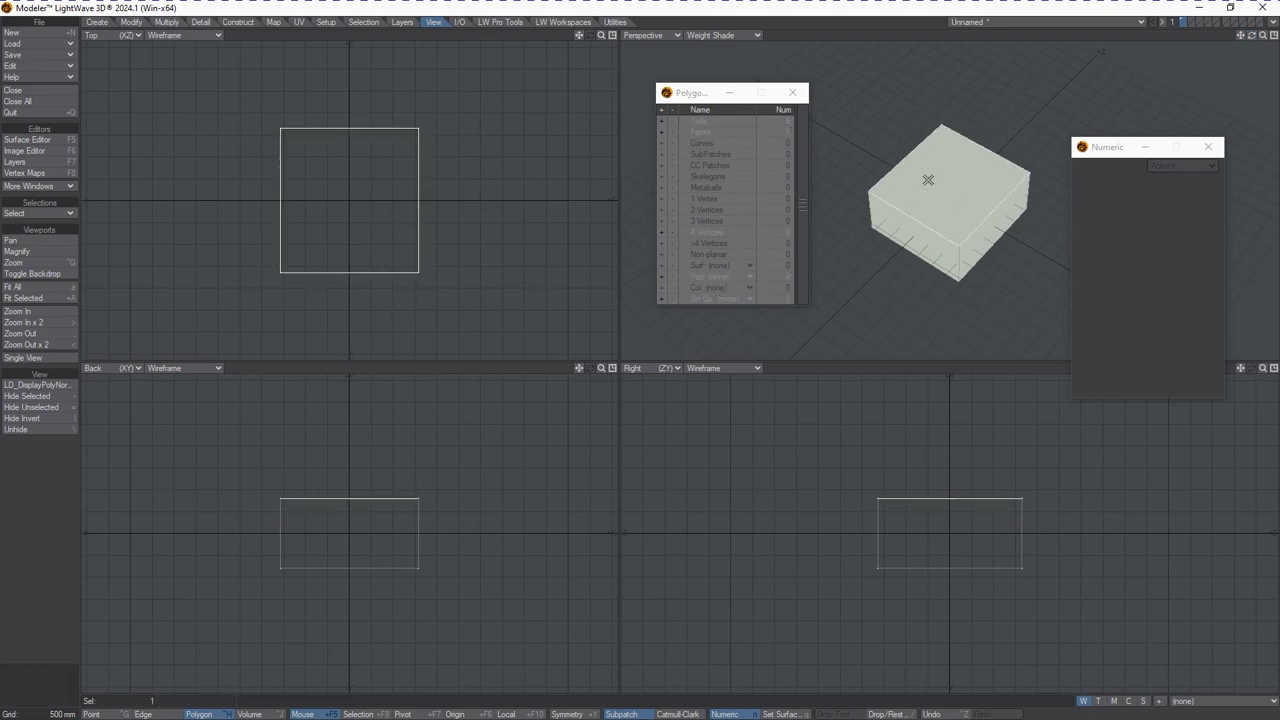
key("b")
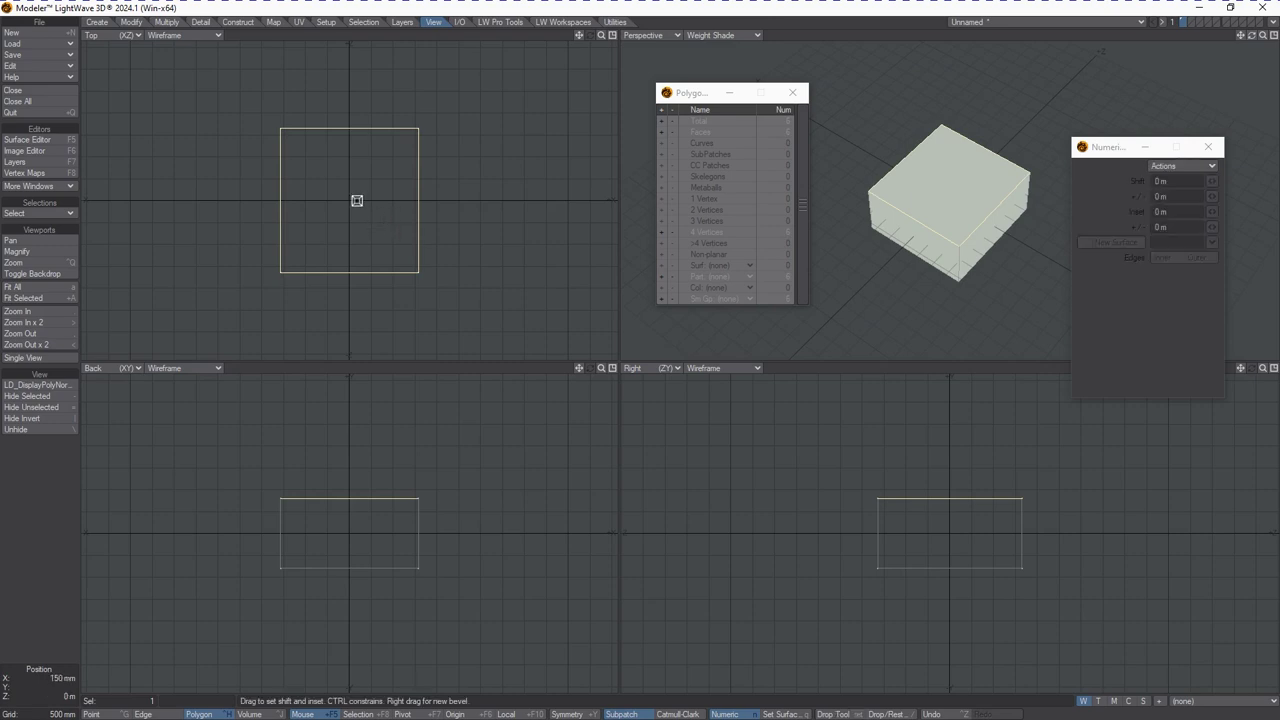
left_click_drag(369, 200, 350, 206)
key("space")
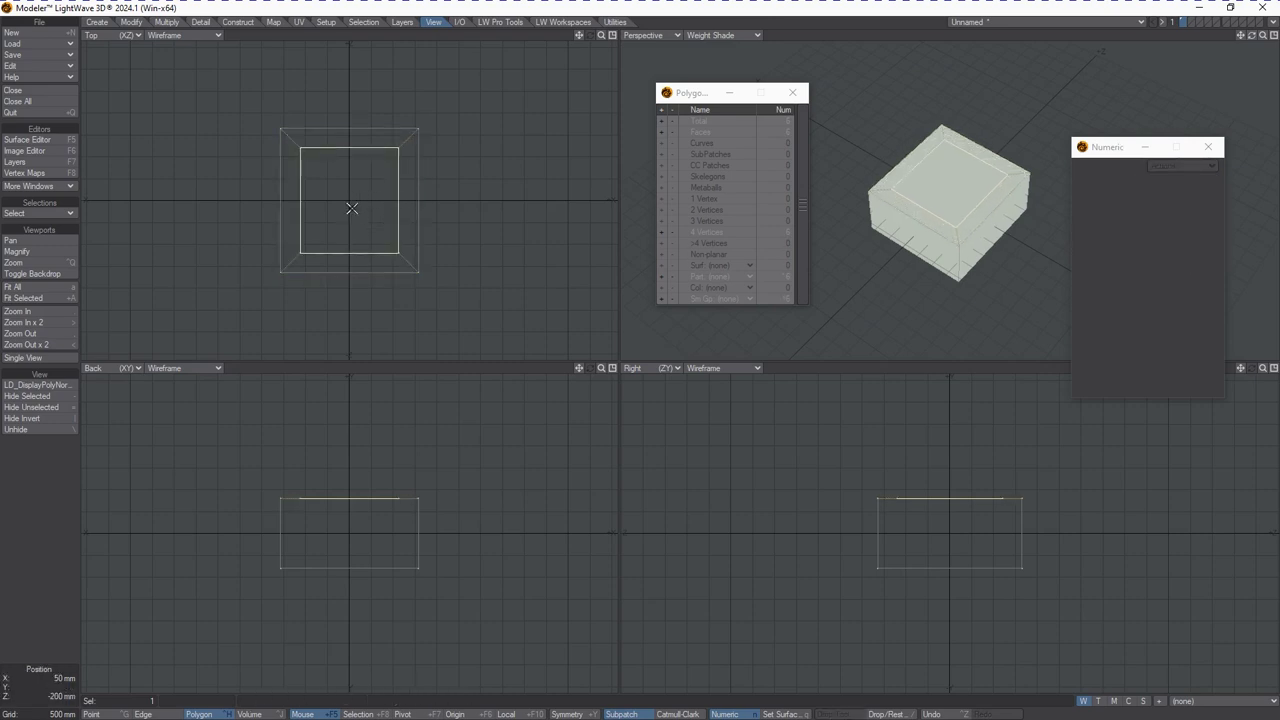
Step: Bevel the inset top polygon straight up in two segments, a short lower one and an upper one shifted about 1.05 m
key("b")
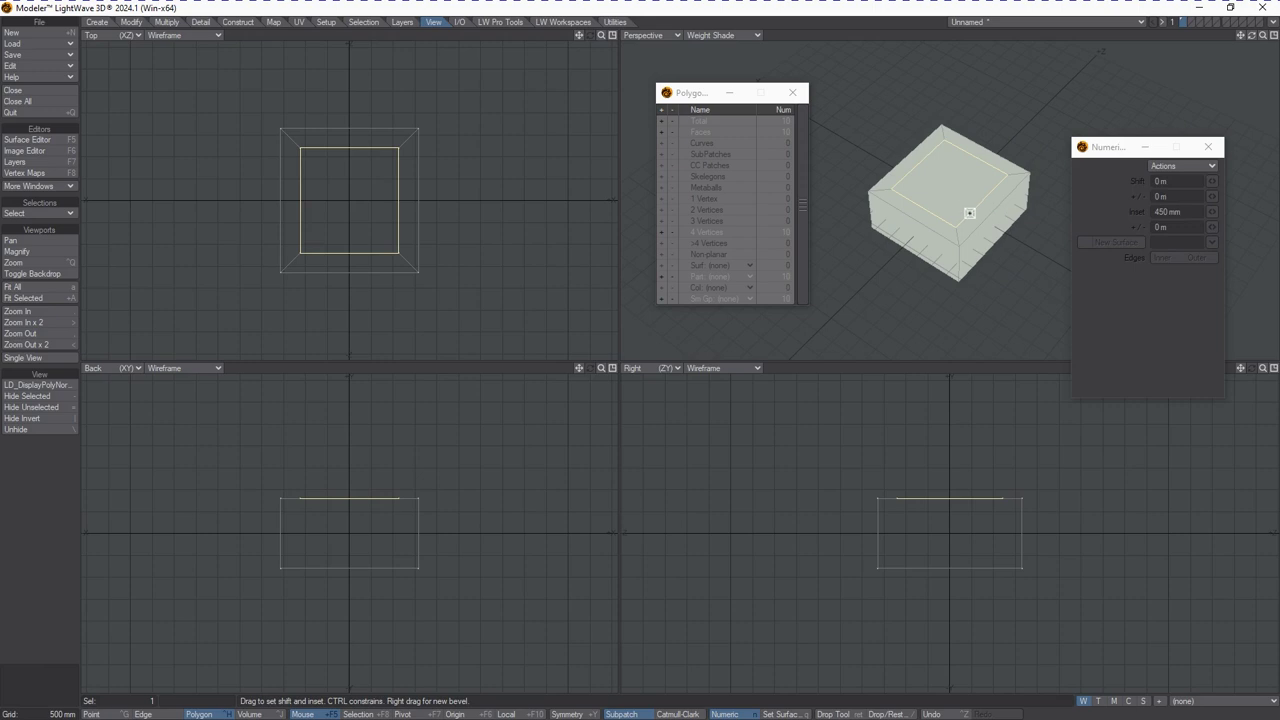
left_click_drag(1263, 36, 1269, 36)
left_click_drag(1107, 155, 1148, 97)
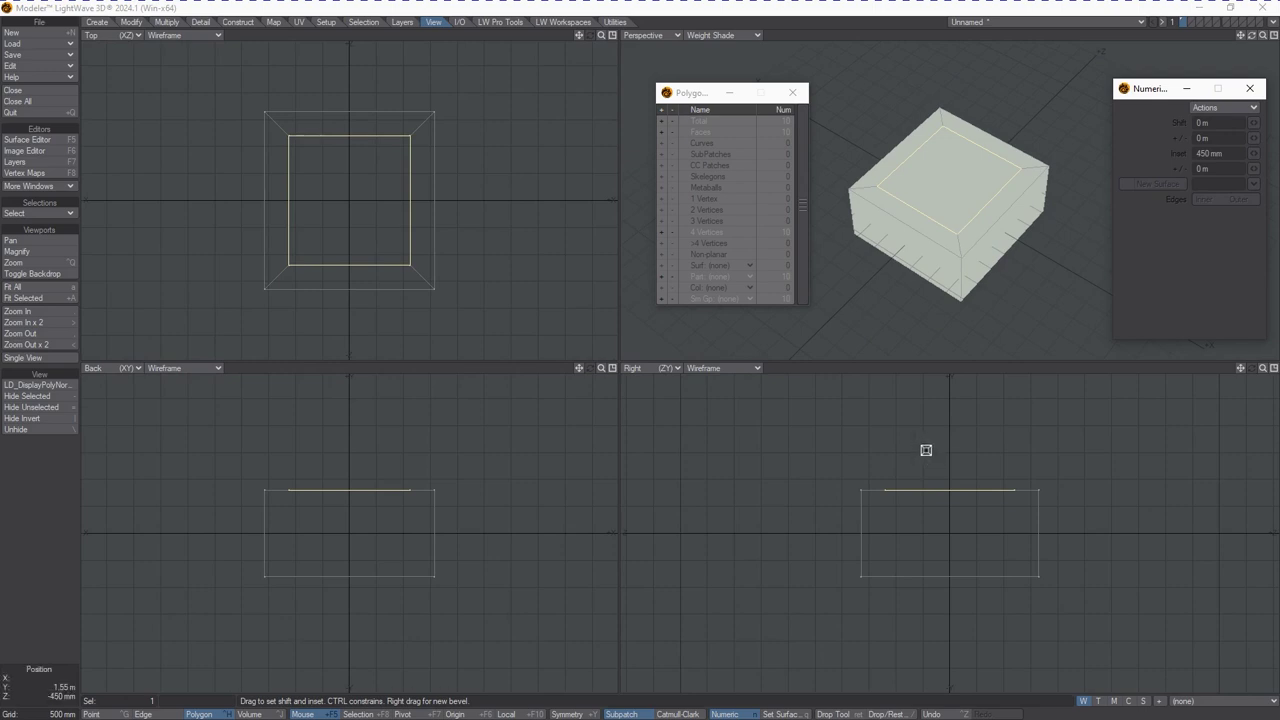
left_click_drag(931, 468, 933, 402)
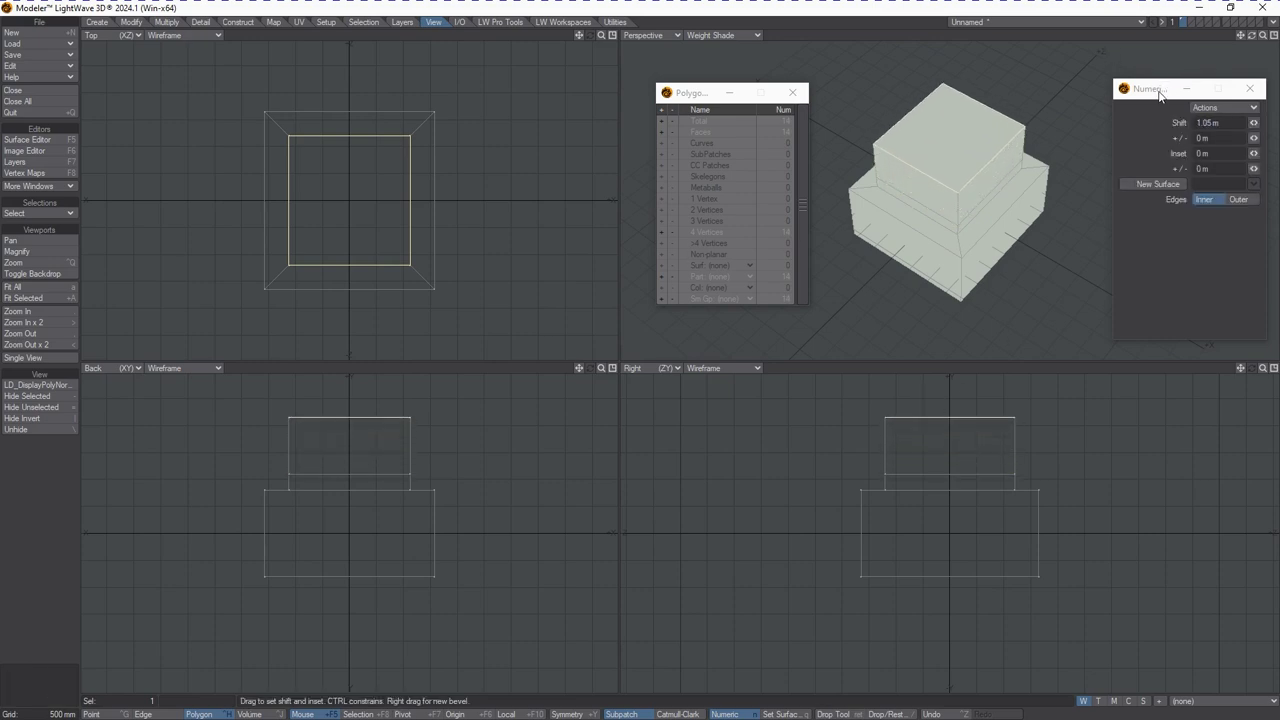
key("space")
Step: Inset the raised top polygon with Bevel and shift it up about 150 mm to form a smaller tier
key("b")
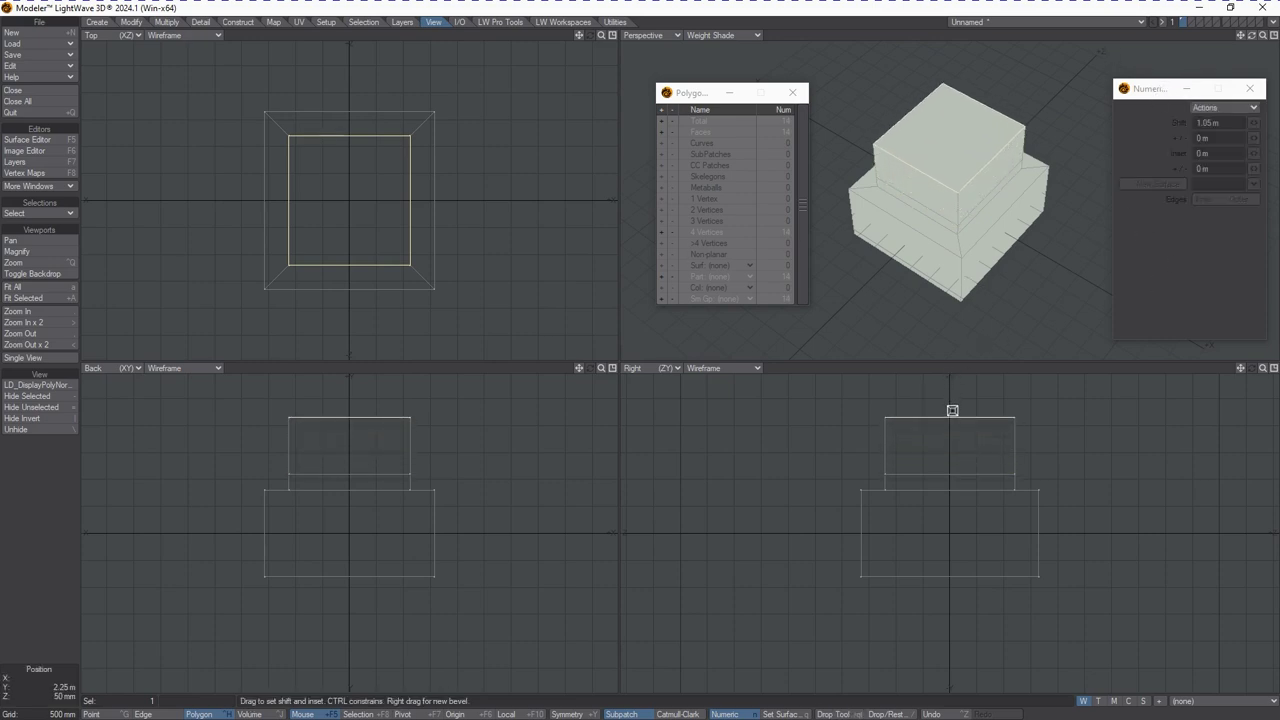
left_click_drag(951, 414, 941, 407)
key("space")
key("b")
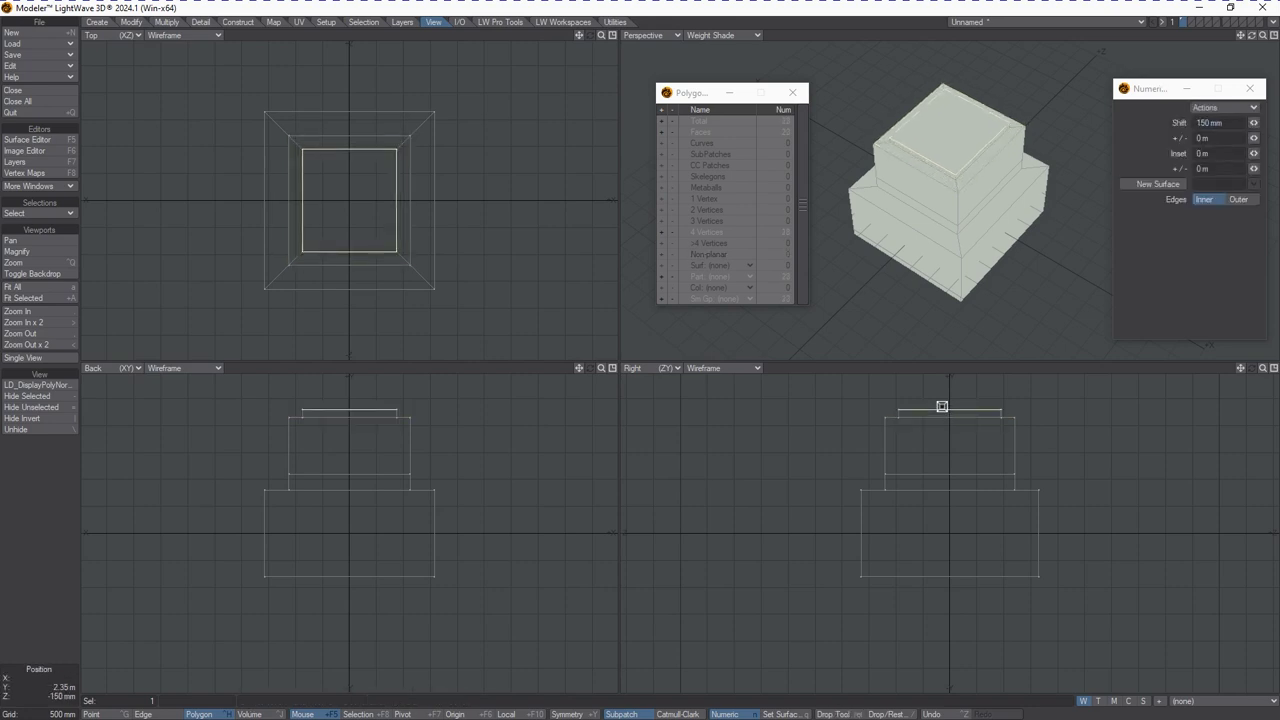
key("space")
Step: Bevel the top polygon with an inset of about 200 mm and shift it upward into a sloped tier
key("b")
left_click_drag(957, 409, 947, 409)
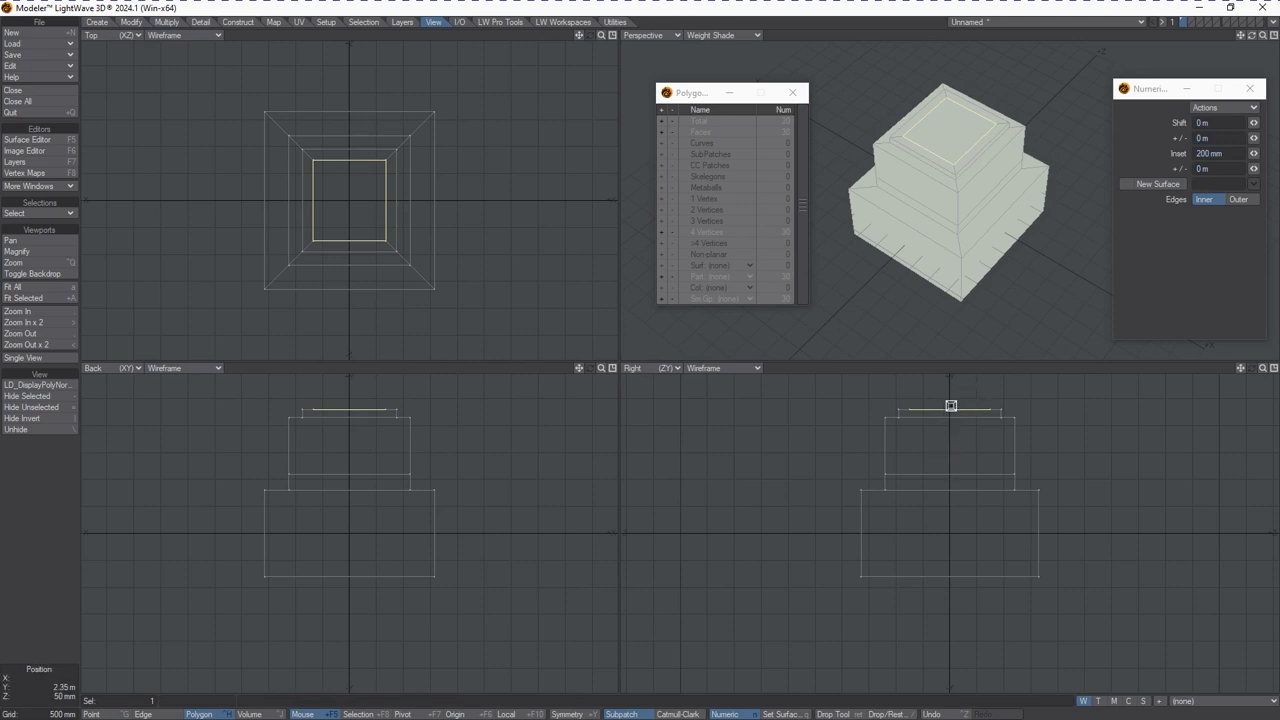
mouse_move(946, 437)
left_mouse_down()
mouse_move(946, 456)
mouse_move(946, 416)
mouse_move(947, 428)
left_mouse_up()
key("space")
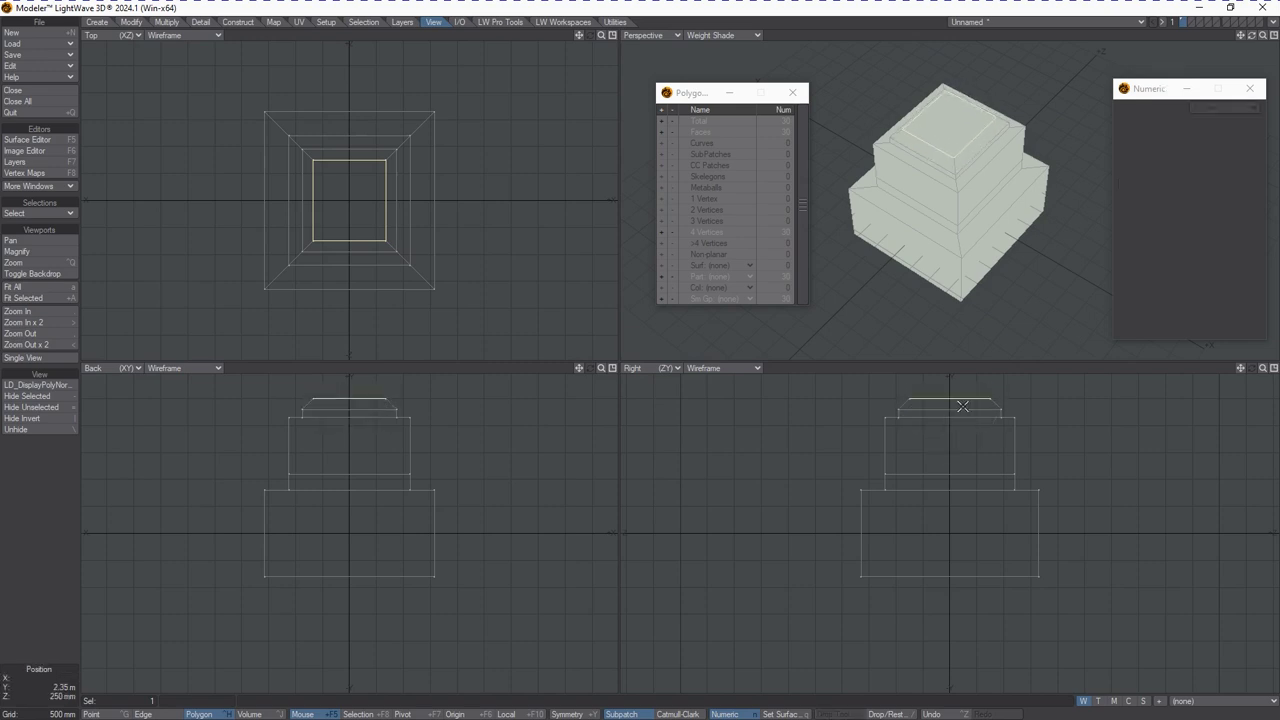
Step: Inset the top polygon once more, shift it up about 250 mm as the uppermost tier, and drop the selection
key("b")
left_click_drag(961, 404, 950, 391)
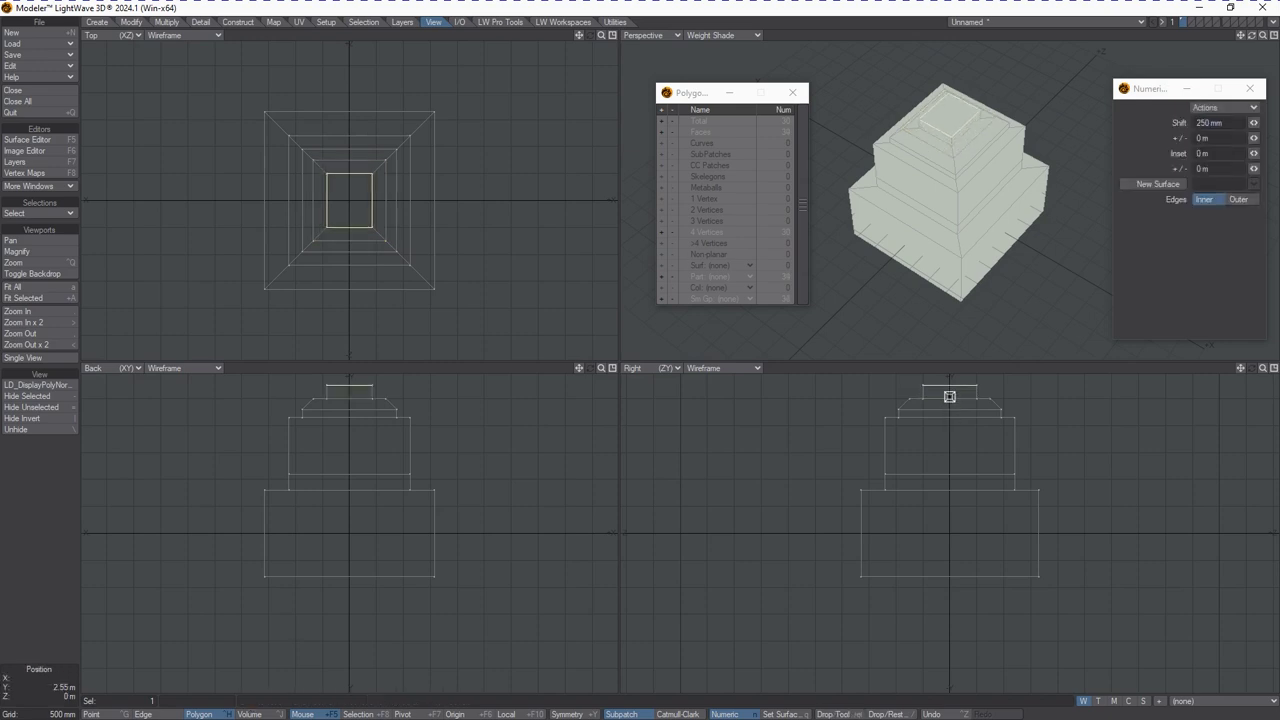
key("space")
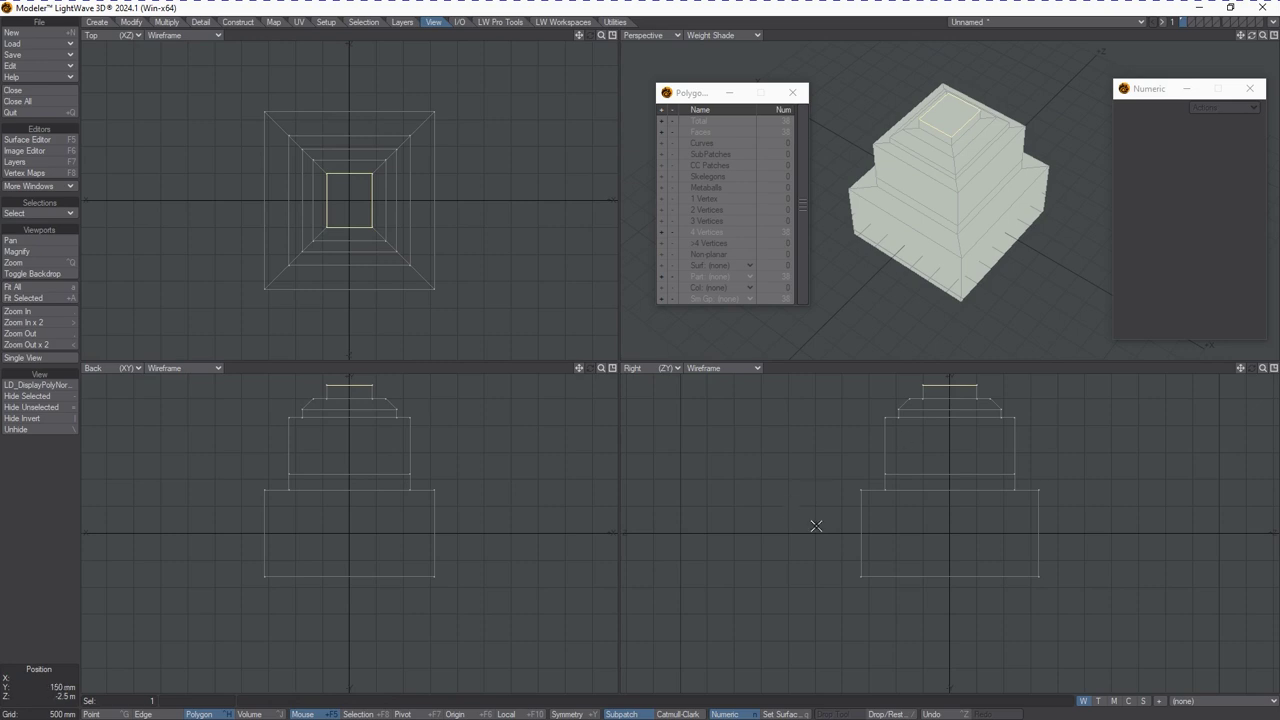
key("n")
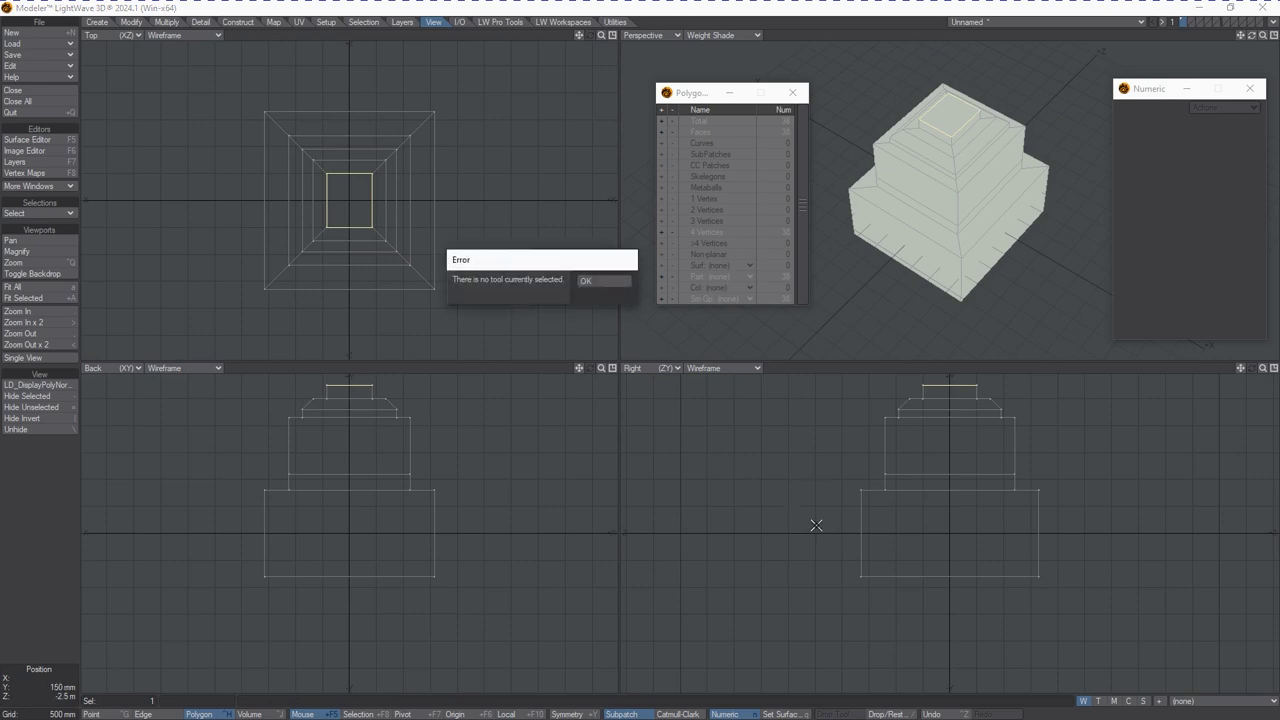
left_click(604, 281)
key("slash")
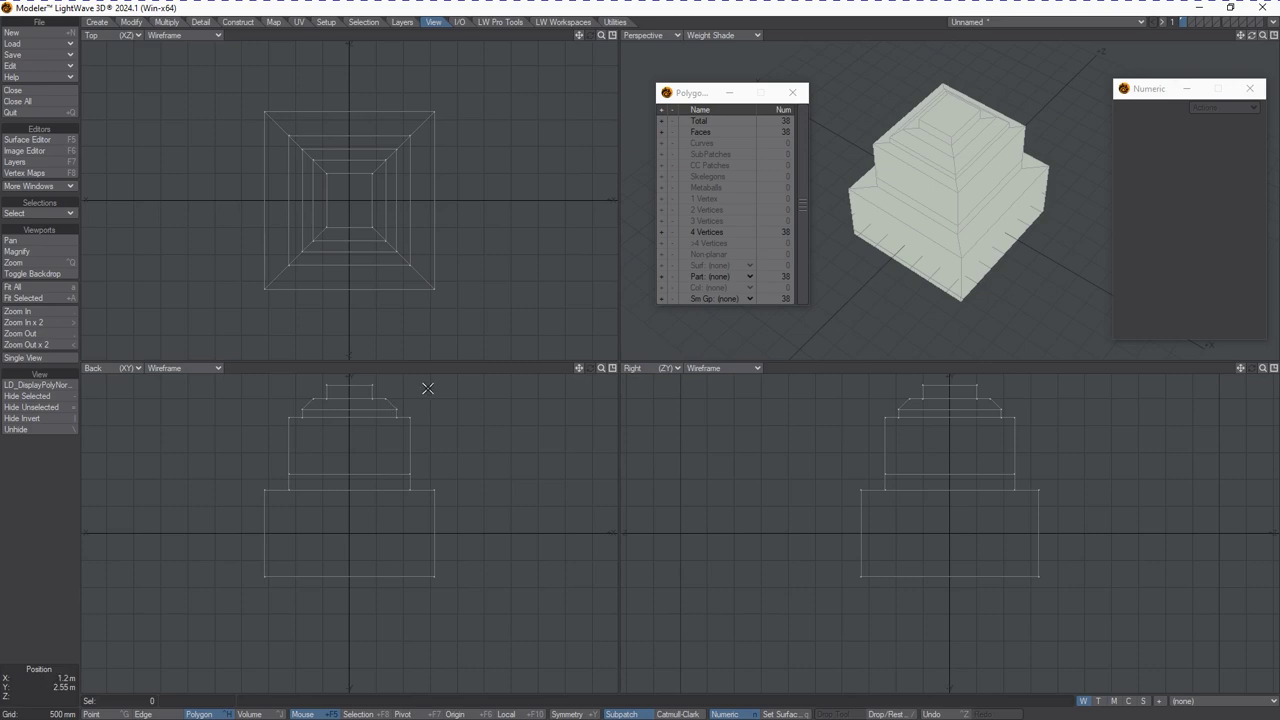
Step: Preview the stepped model as SubPatches, check it from below, and return it to plain faces
left_click(766, 503)
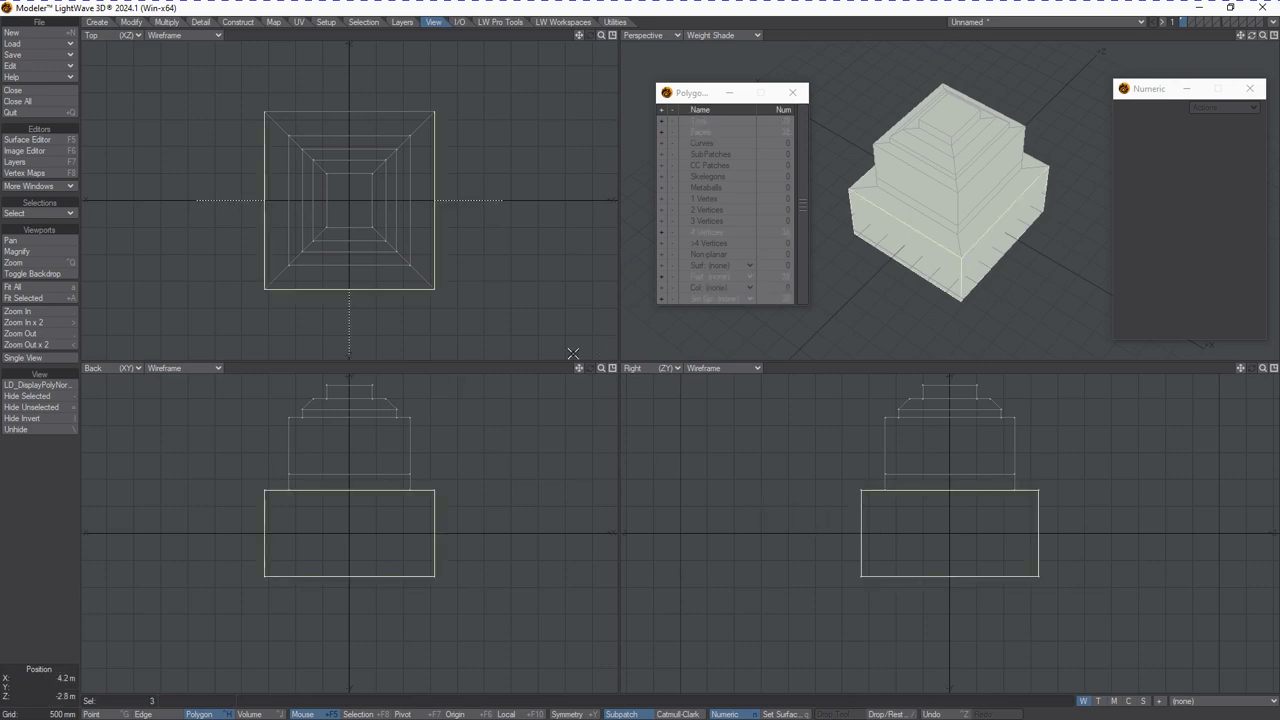
left_click(542, 368)
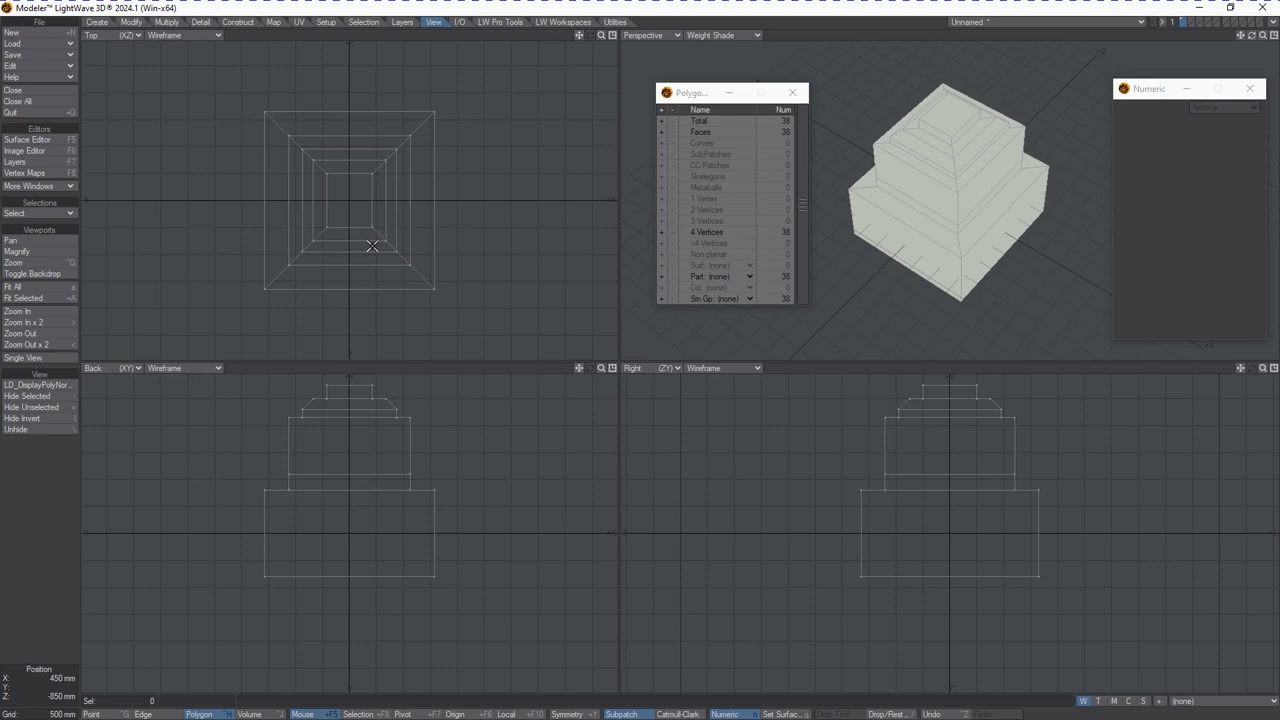
key("Tab")
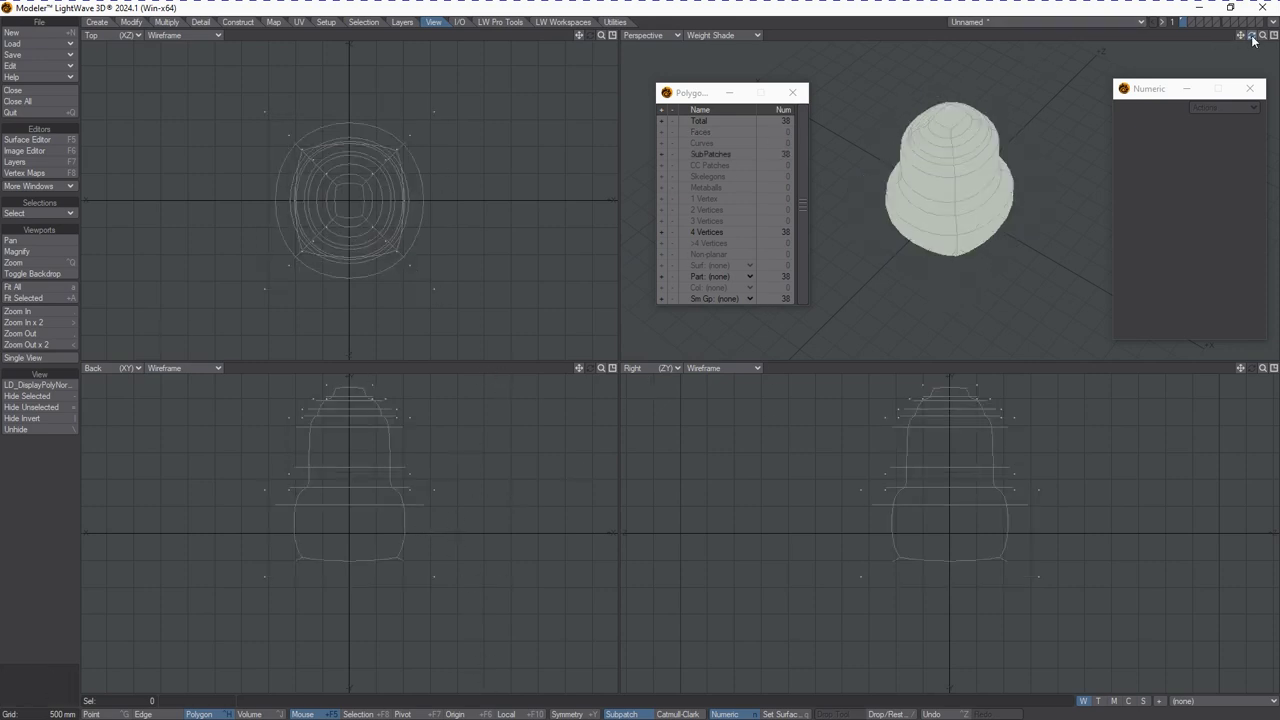
left_click_drag(1253, 40, 1252, 38)
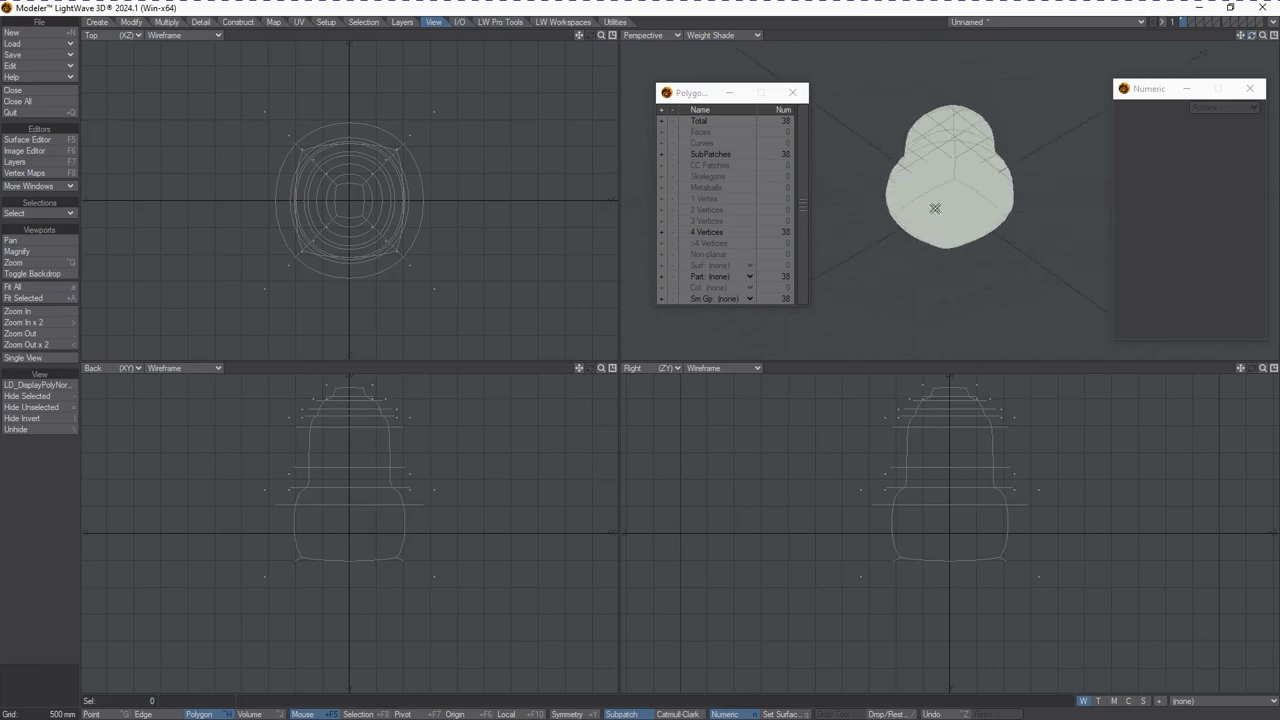
key("Tab")
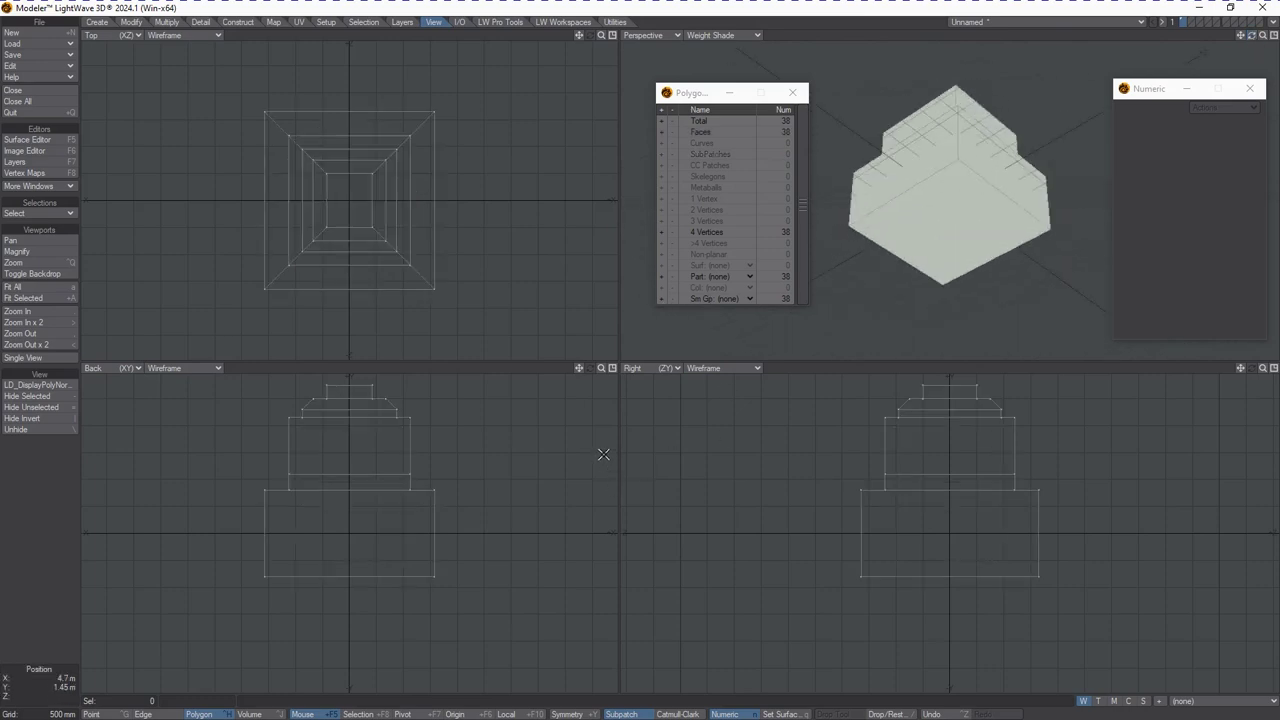
Step: Select the model's bottom polygon and inset it slightly with Bevel
left_click(950, 198)
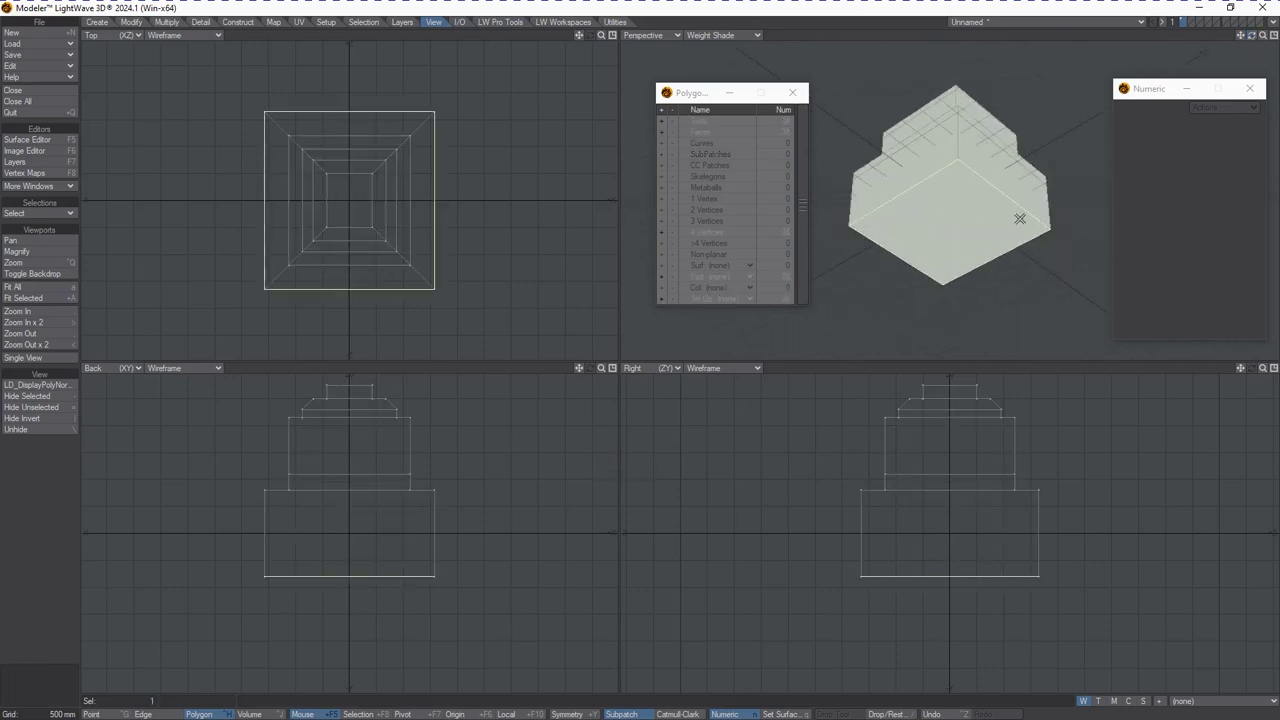
key("b")
left_click_drag(974, 231, 962, 232)
key("space")
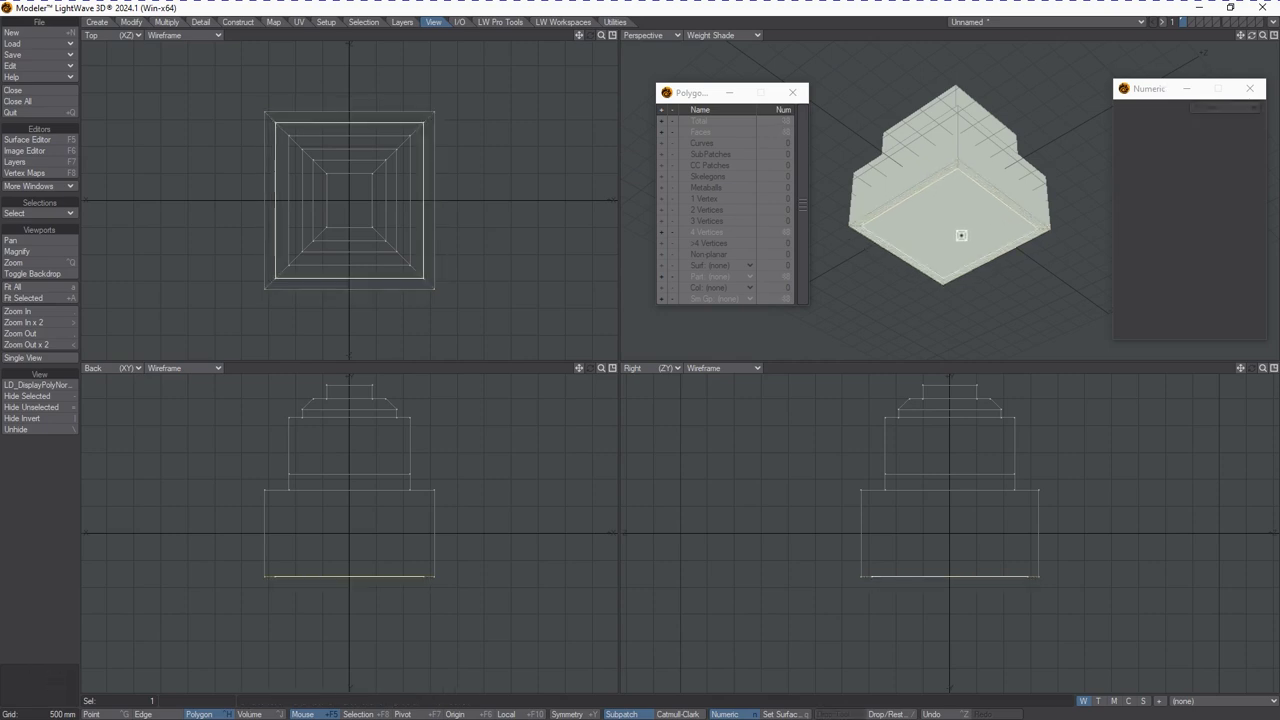
Step: Inset the bottom polygon a little further and push it into the body with a shift of about -250 mm
key("b")
left_click_drag(961, 235, 958, 240)
left_click(955, 234)
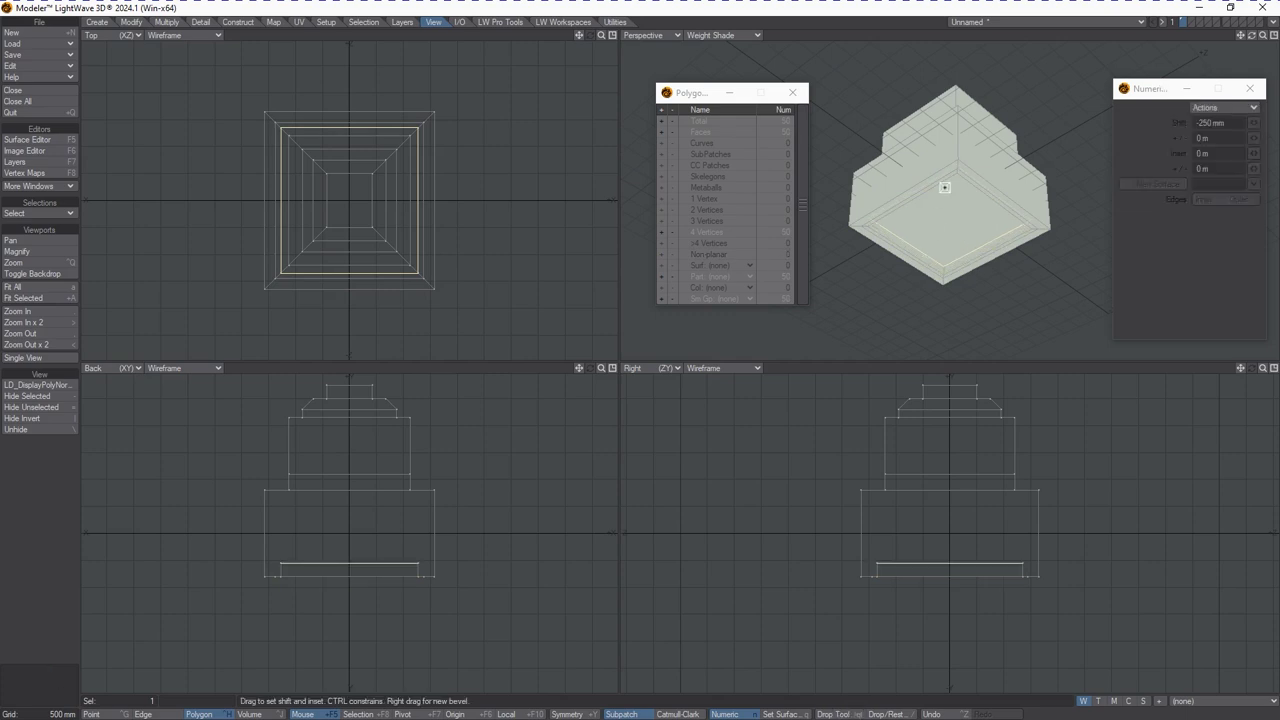
left_click_drag(1254, 40, 1254, 40)
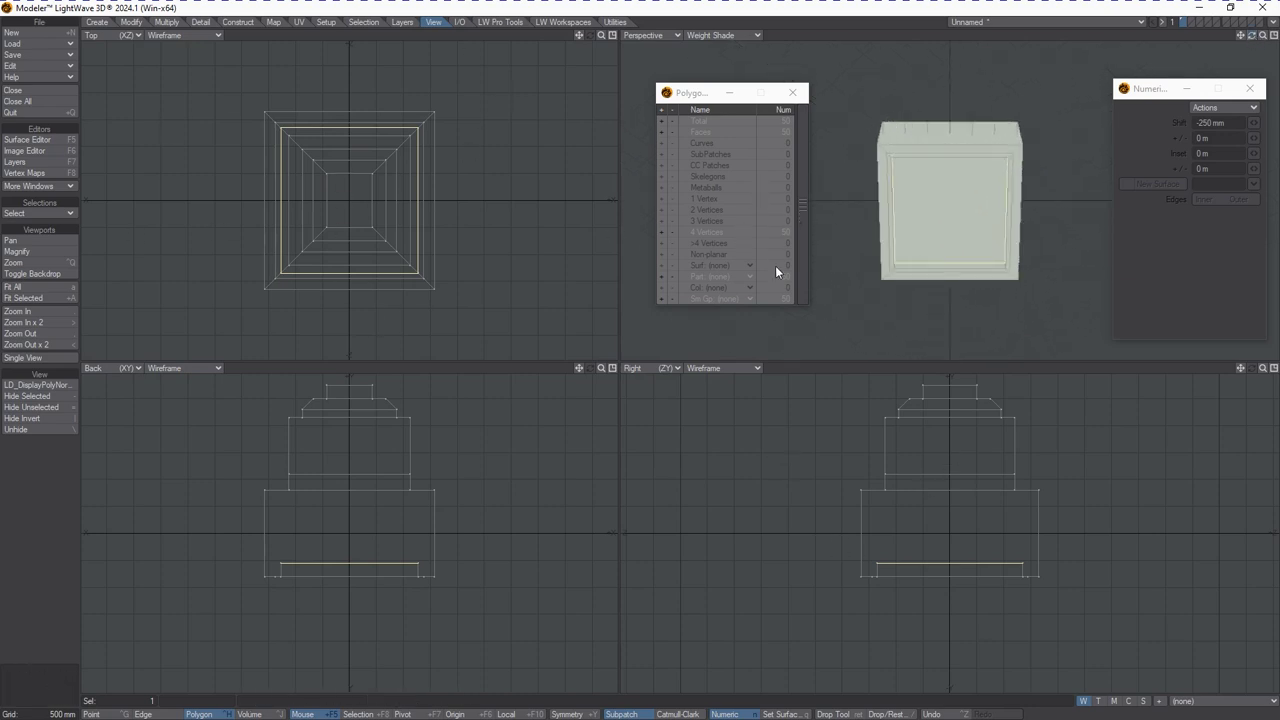
key("space")
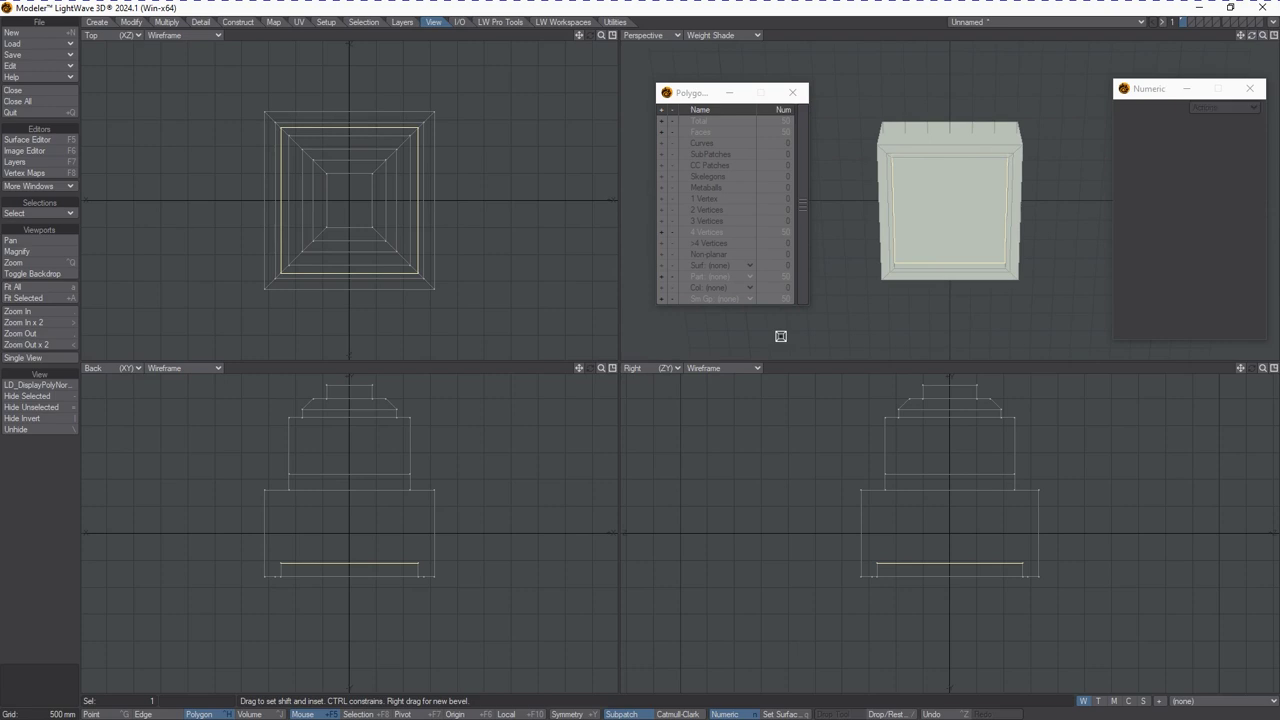
Step: Clear the polygon selection, convert the whole model to SubPatches, and check the recessed underside
left_click(791, 401)
key("Tab")
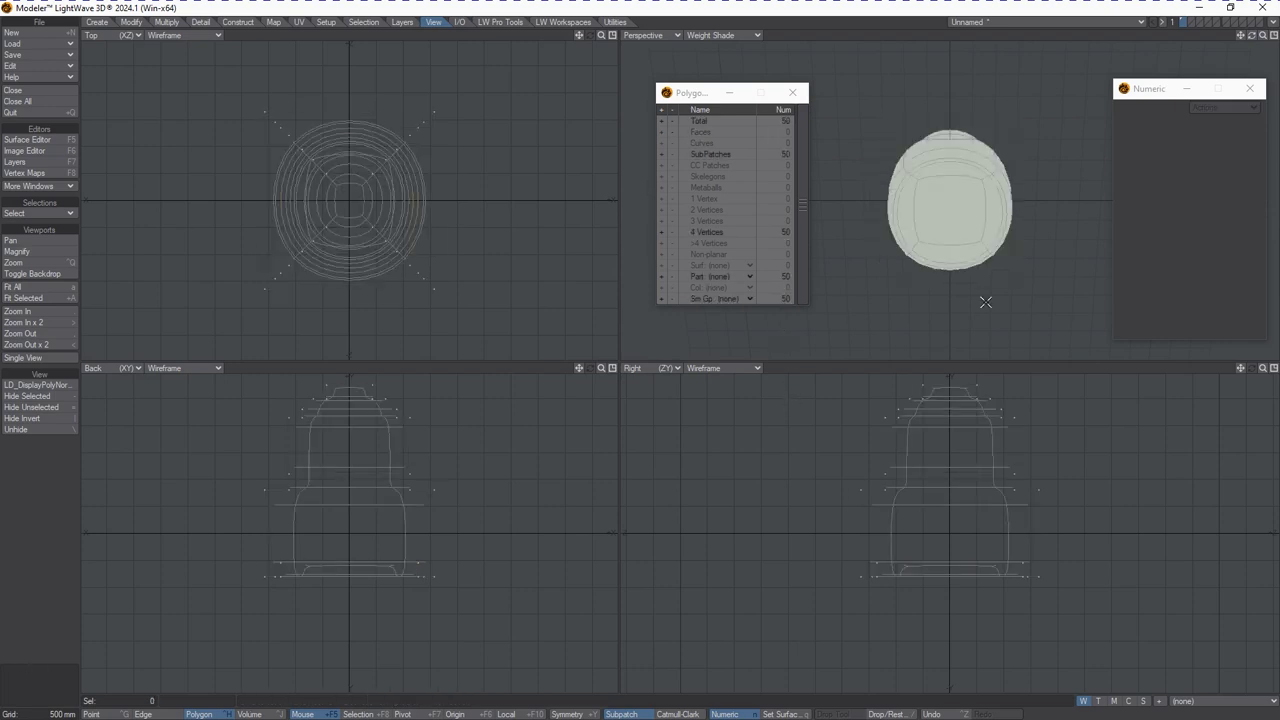
left_click(945, 215)
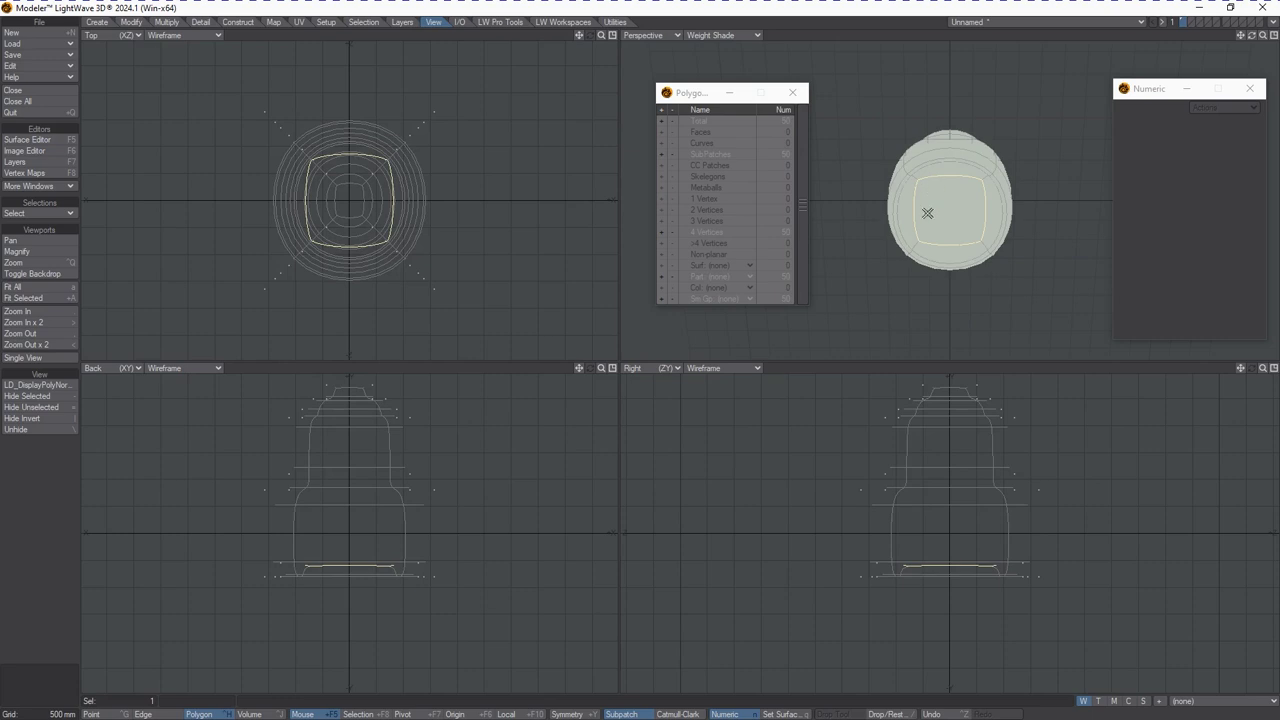
left_click_drag(1251, 36, 1263, 44)
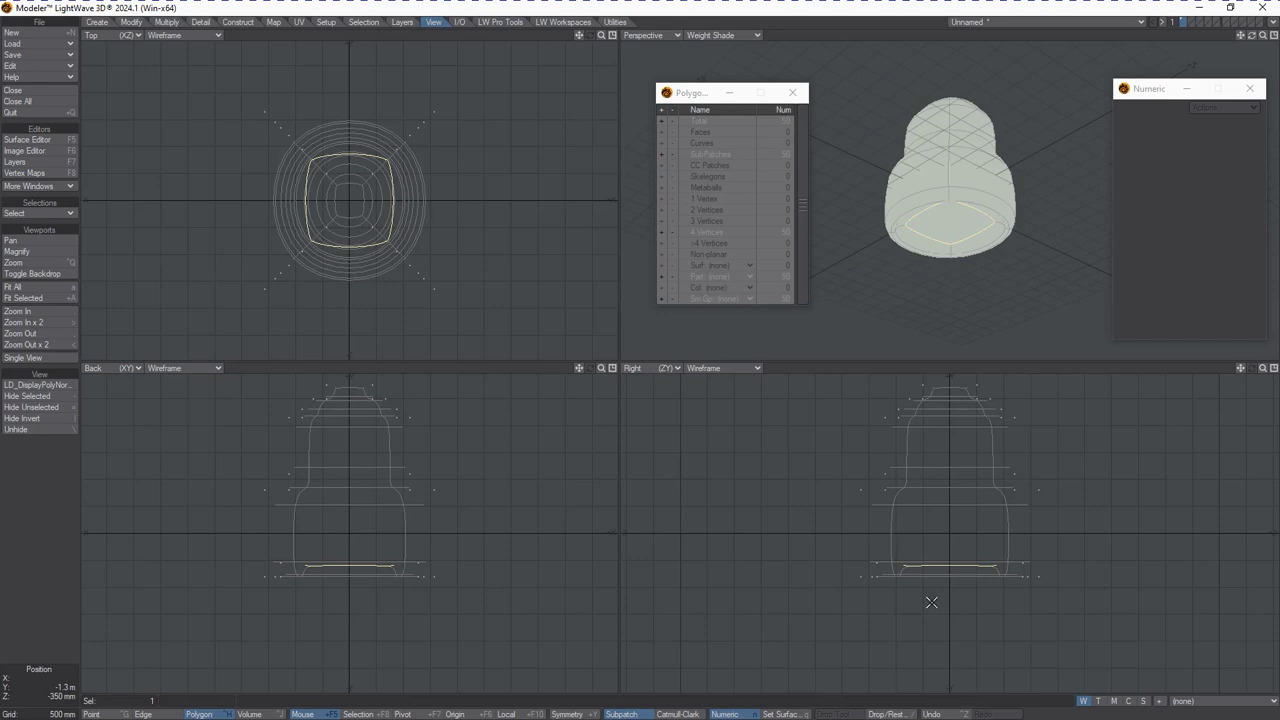
left_click(863, 569)
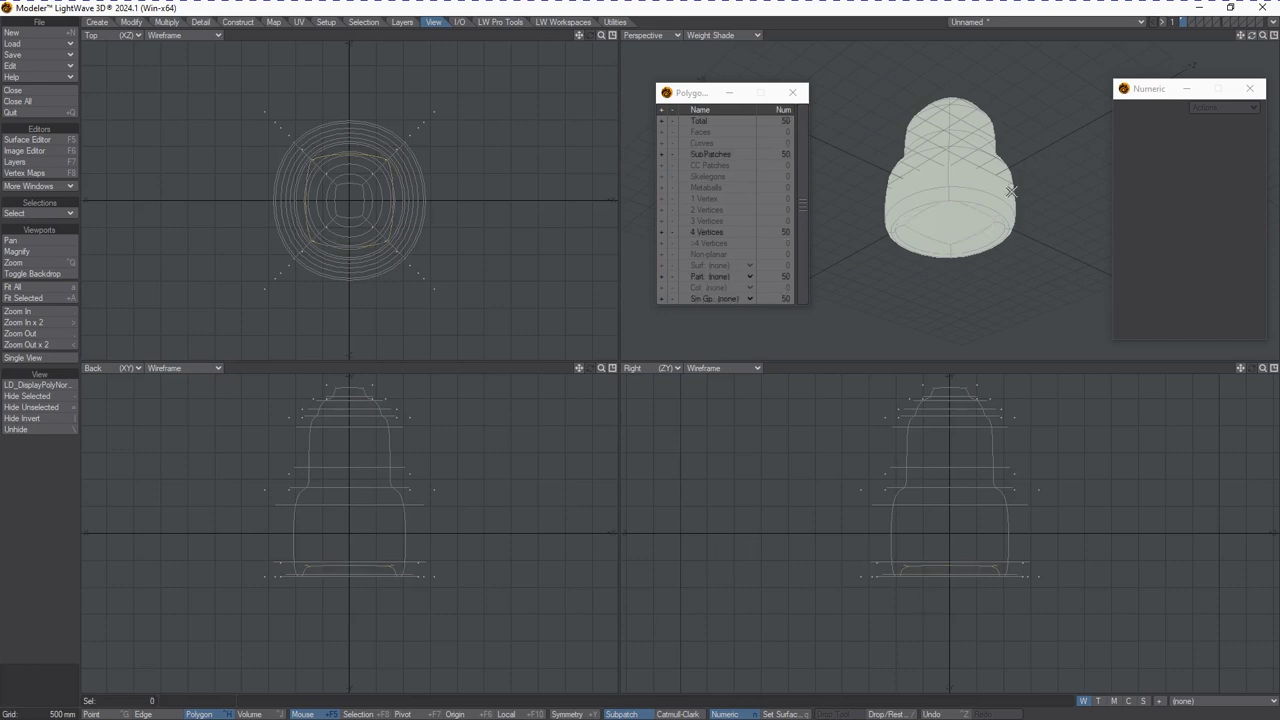
Step: Move the recessed bottom polygon up about 1.25 m in Y to deepen the hollow, and deselect it
left_click(962, 222)
key("t")
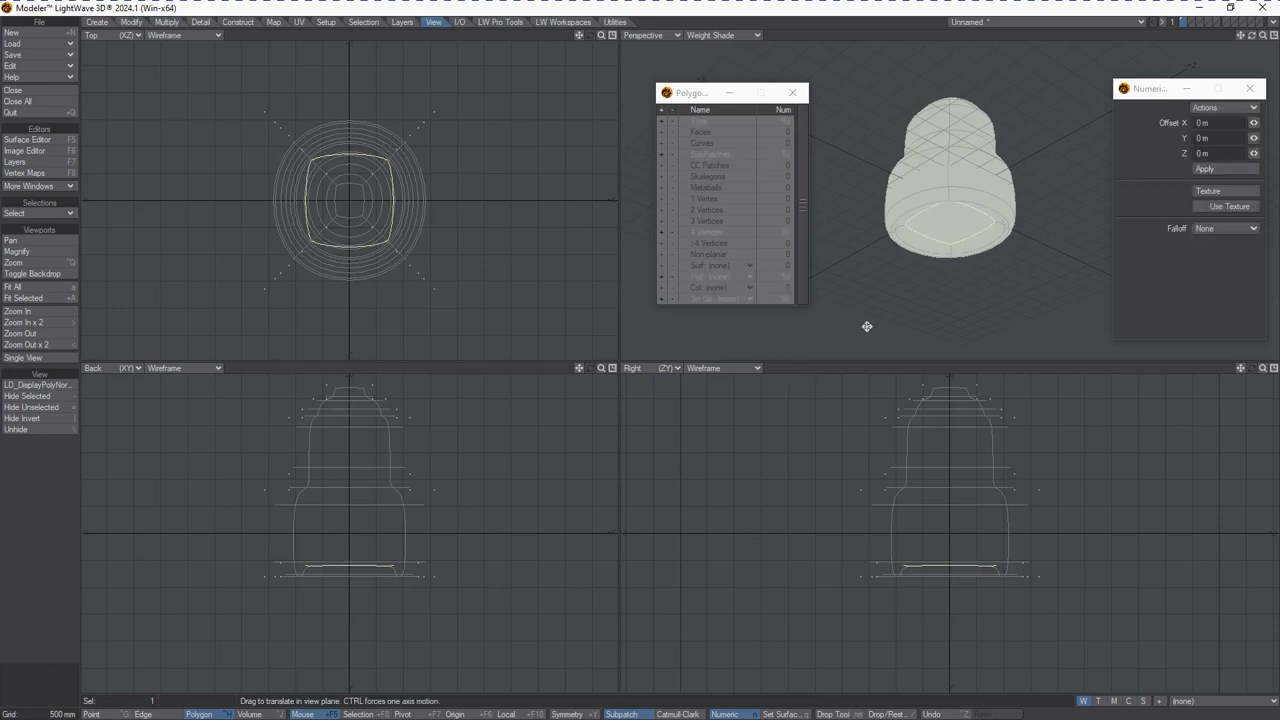
left_click_drag(891, 560, 934, 547)
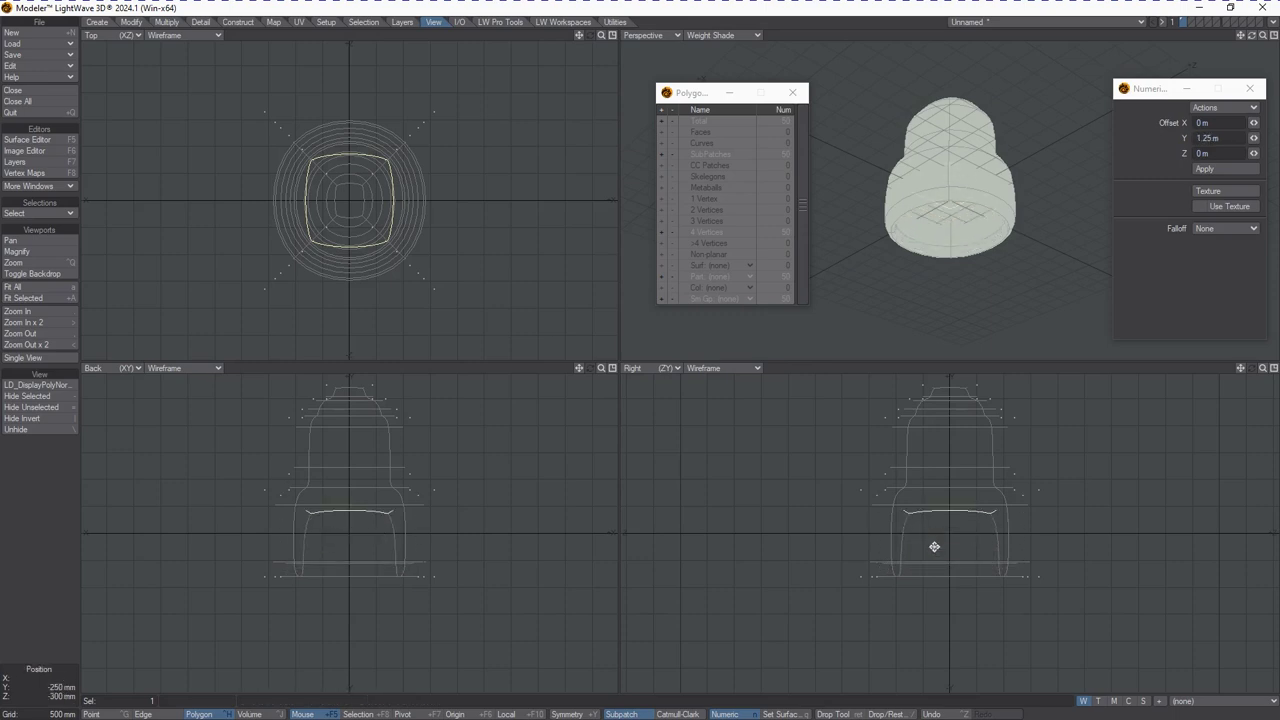
key("space")
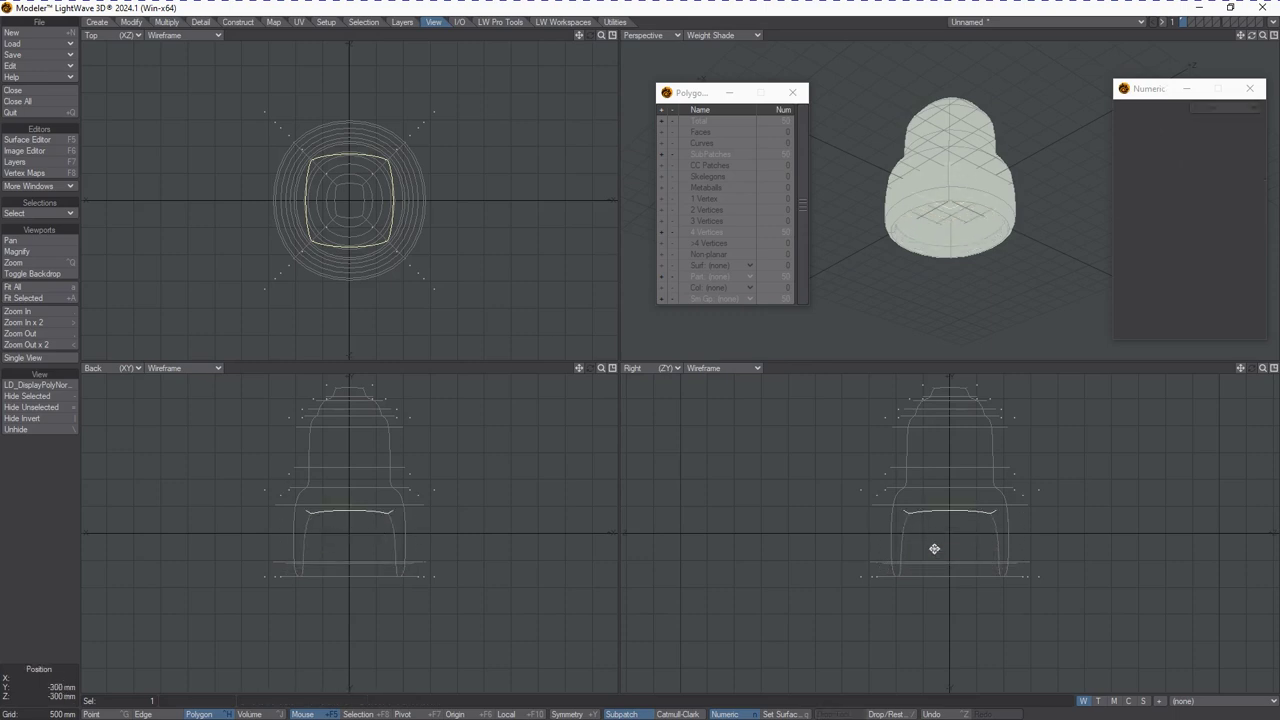
left_click(458, 518)
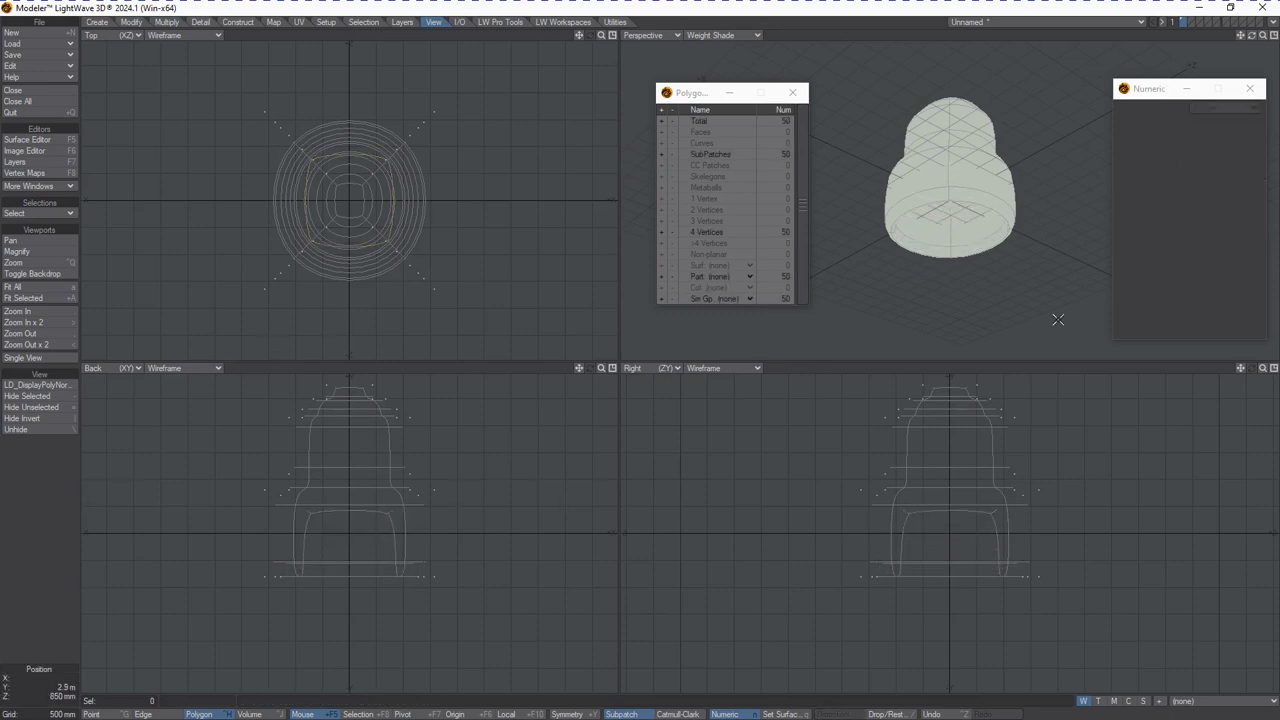
Step: Cut a horizontal loop through the lower body with Knife at a Y of about -350 mm
left_click_drag(1250, 40, 1260, 42)
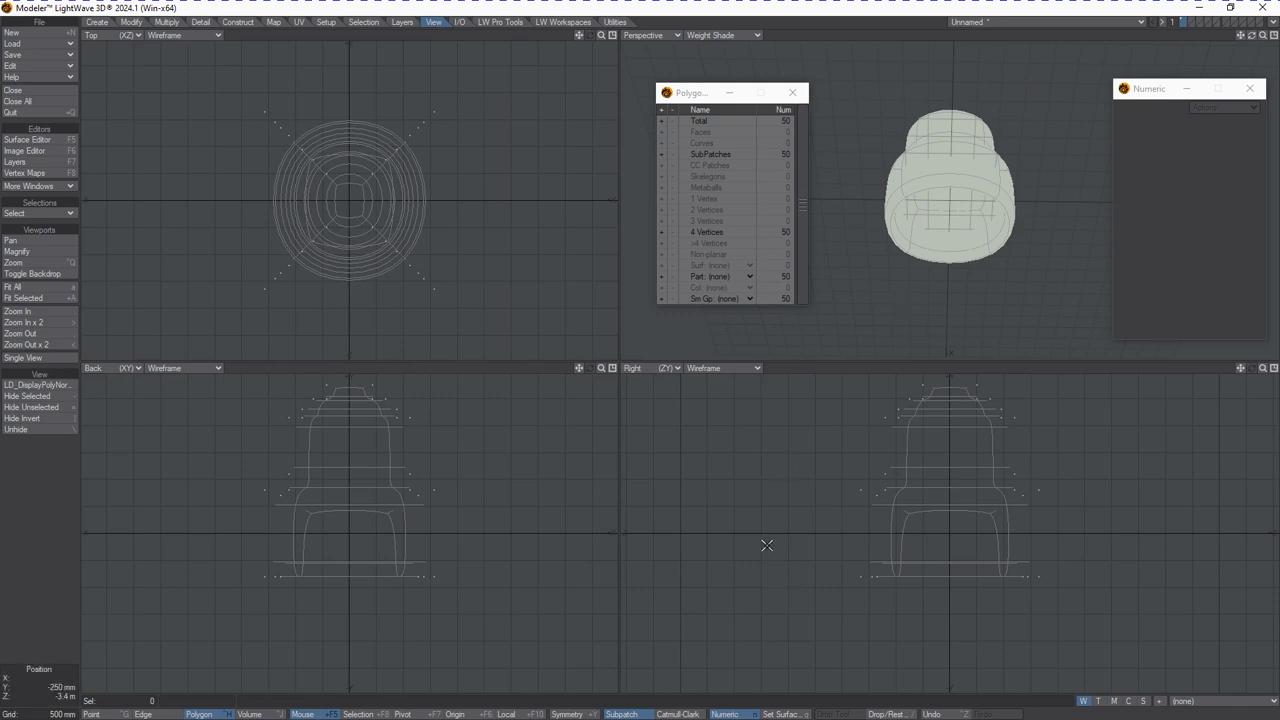
key("shift+k")
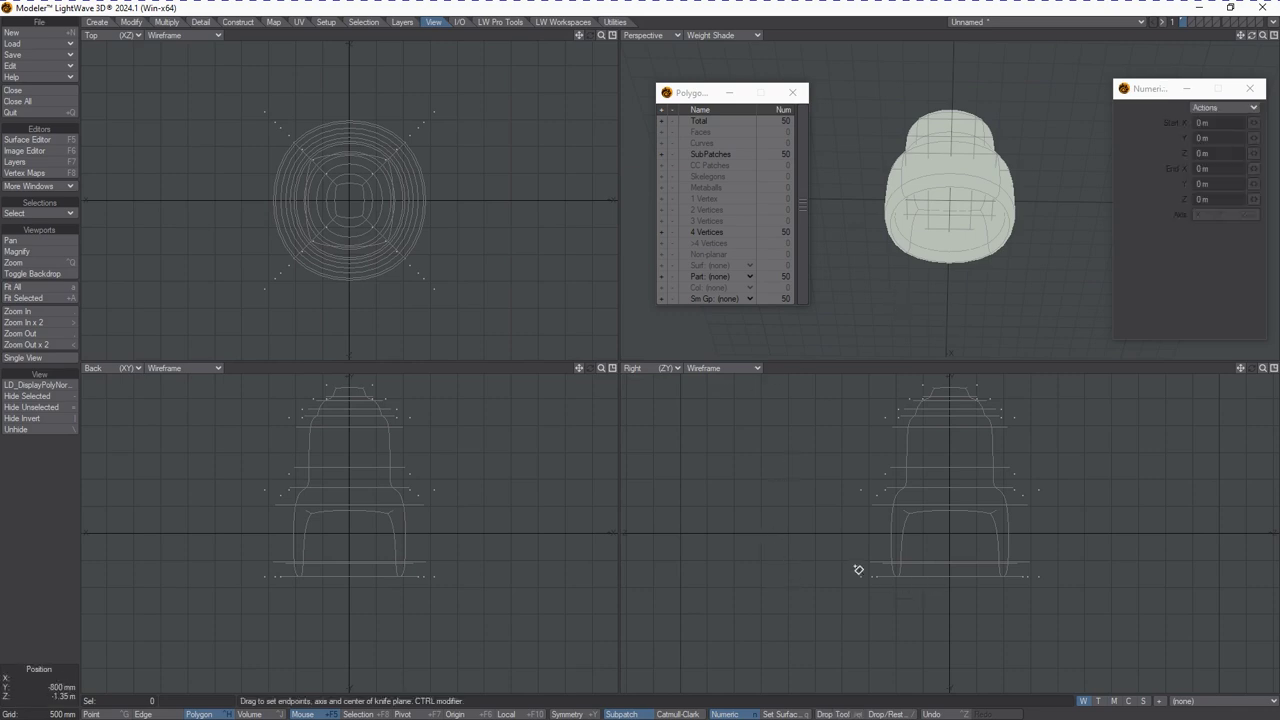
left_click_drag(845, 556, 1099, 566)
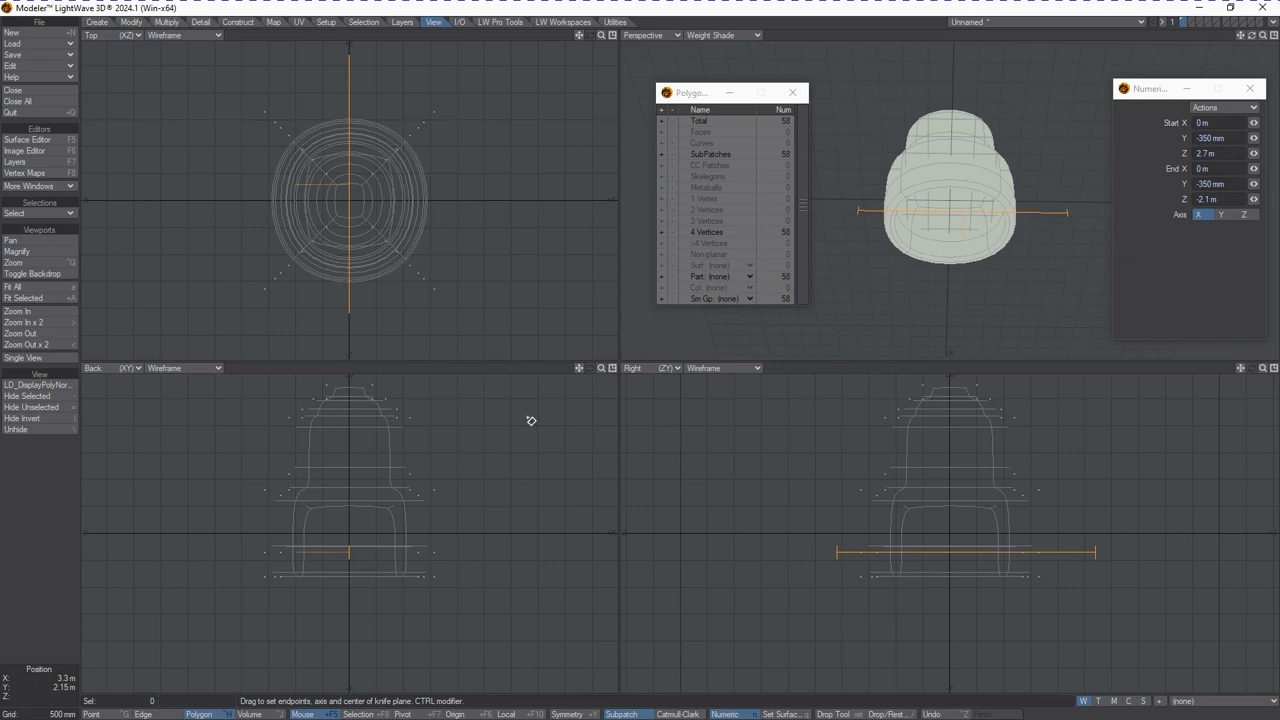
left_click_drag(355, 211, 353, 206)
key("space")
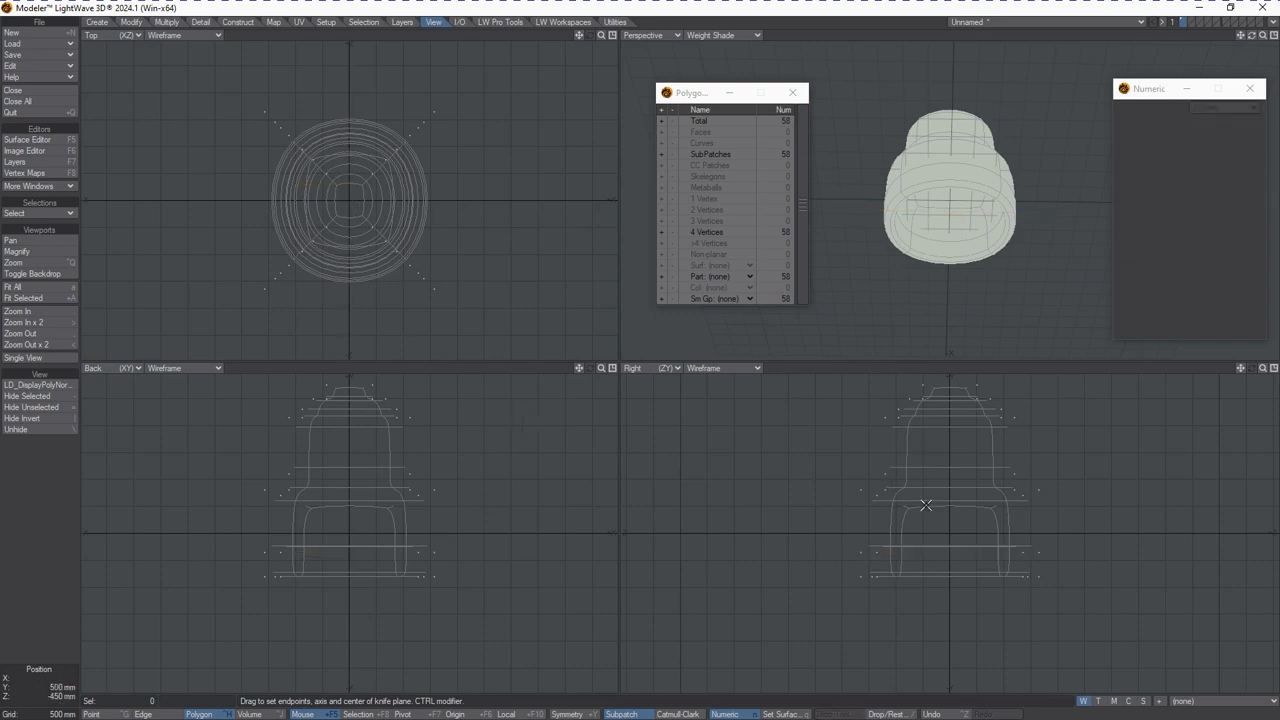
Step: Select the four polygons forming the bottom rim around the hollow
left_click_drag(1253, 38, 1254, 38)
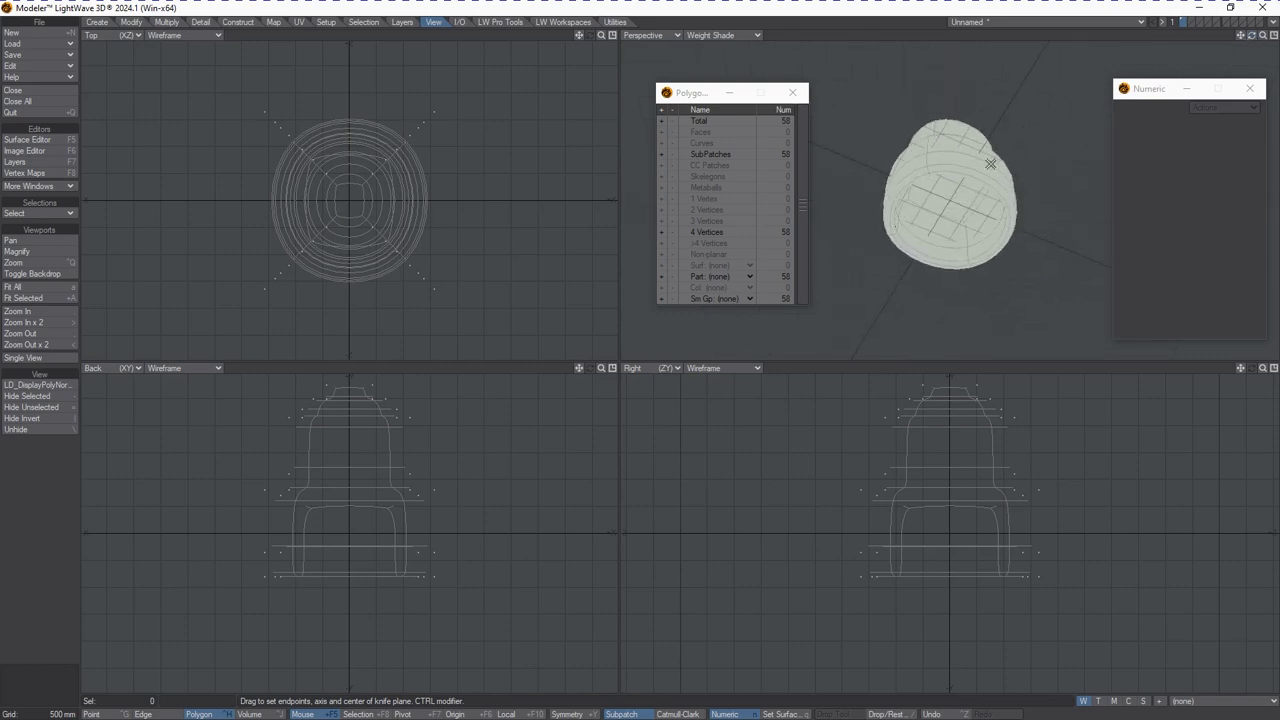
left_click(1004, 172)
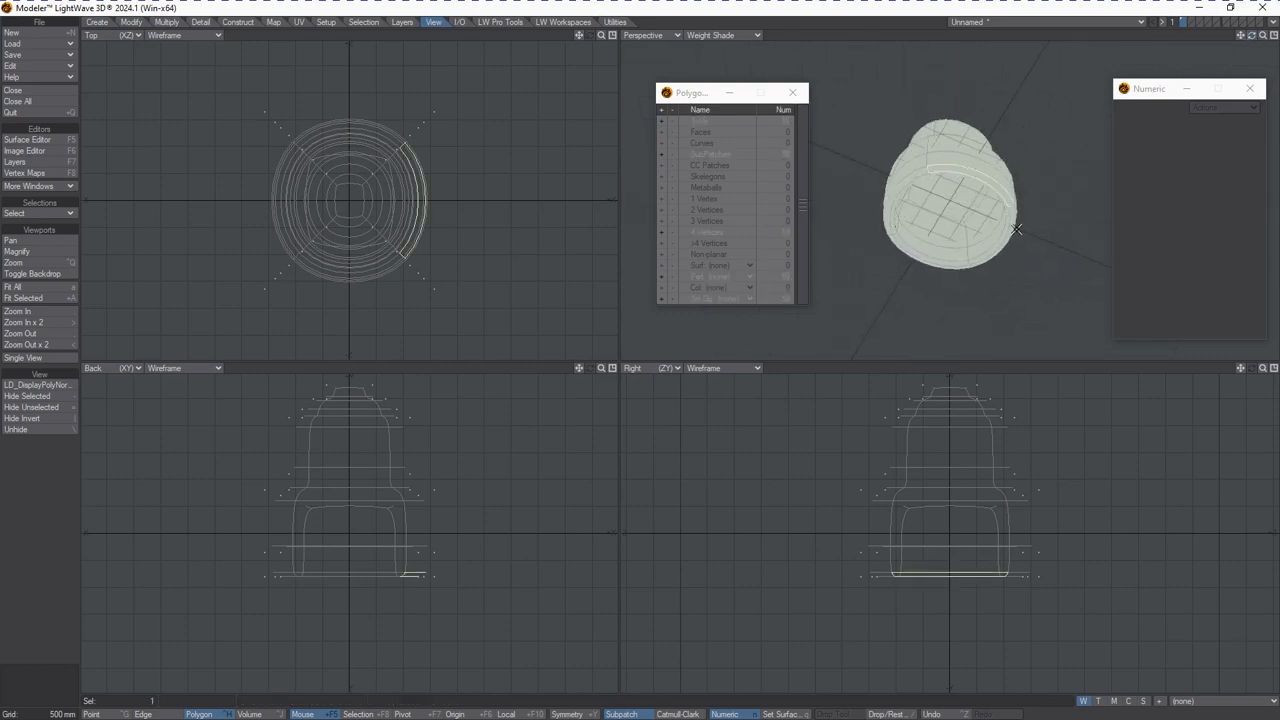
left_click(1013, 218)
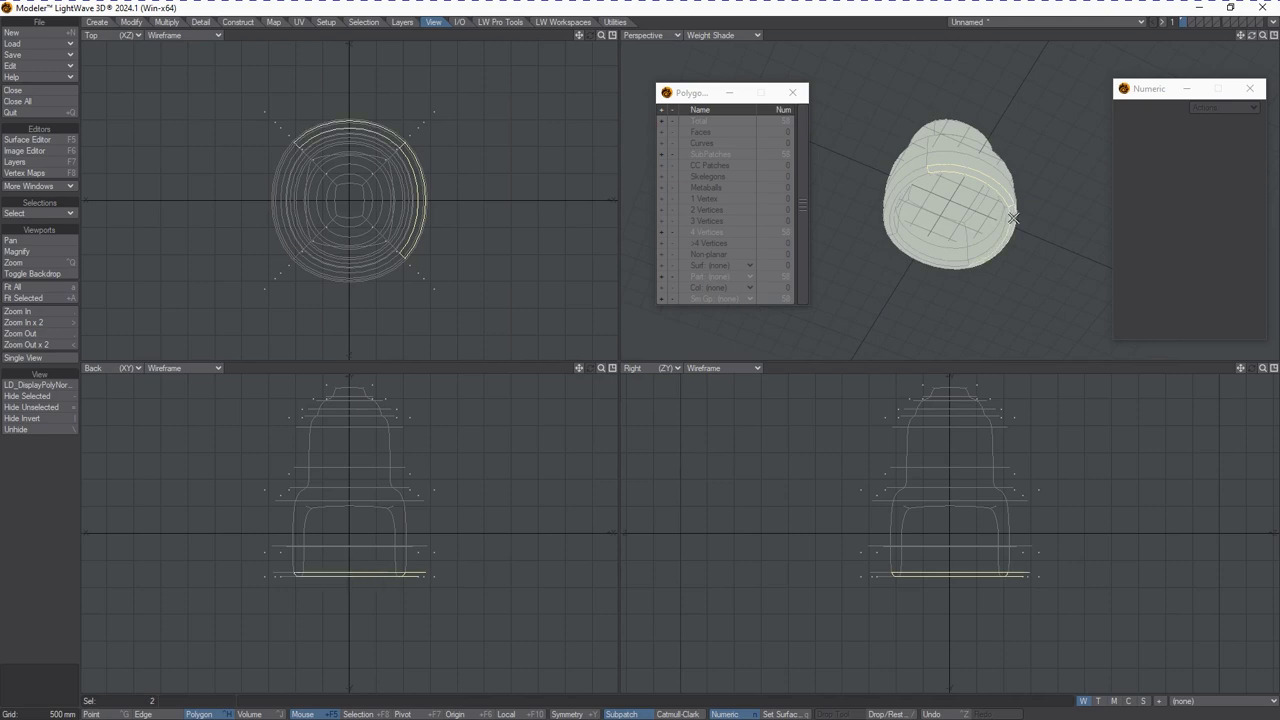
key("l")
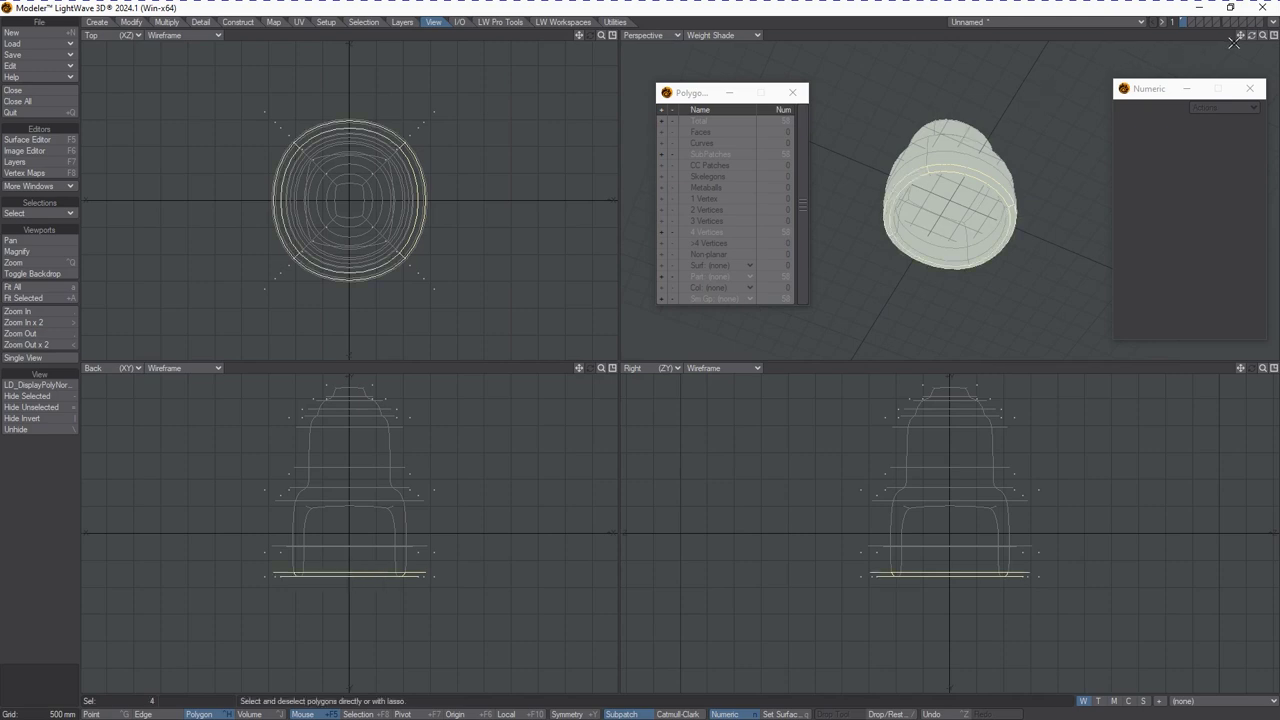
Step: Thicken the rim polygons outward by about 854 mm with 3 segments to form a flared lip, and clear the selection
left_click_drag(1252, 36, 1263, 48)
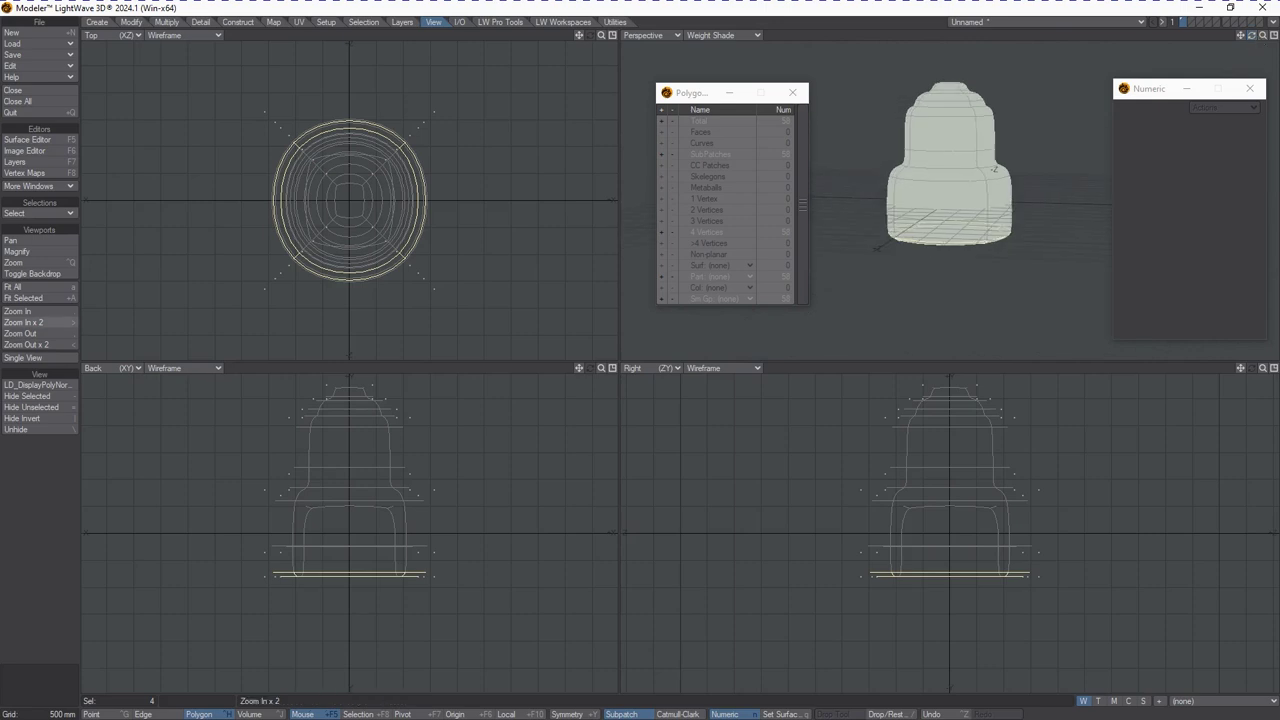
left_click(166, 22)
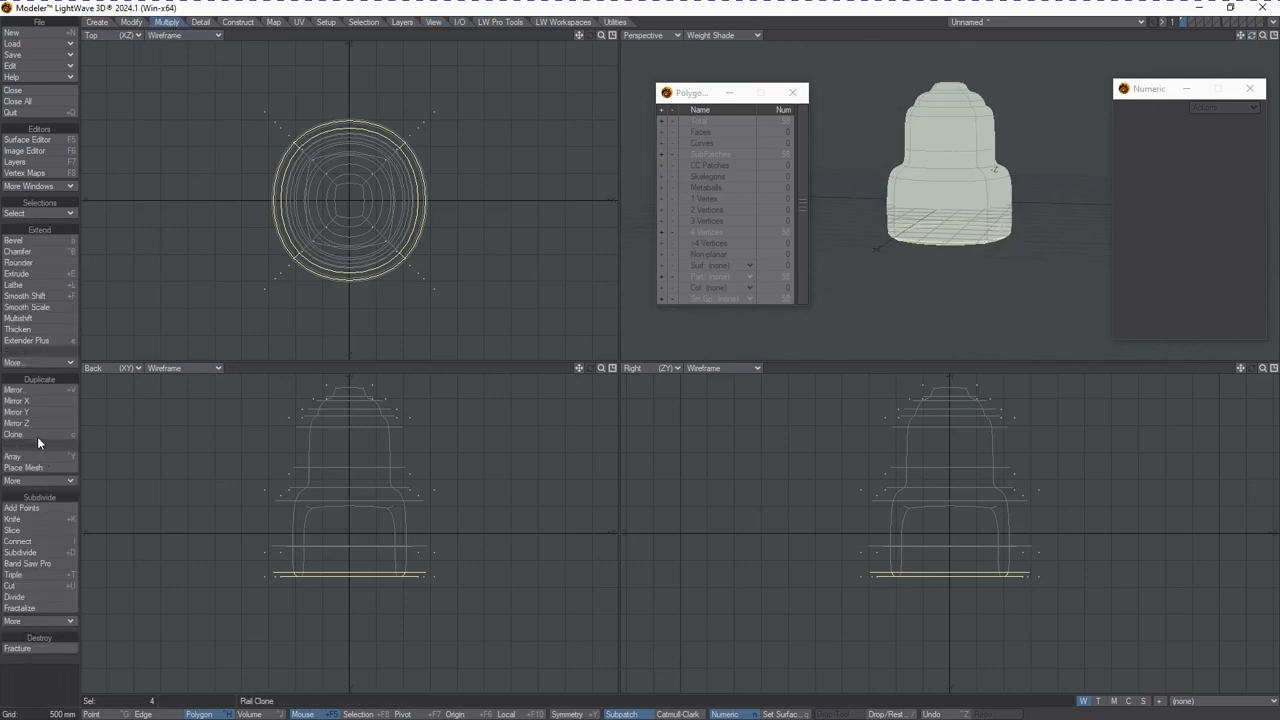
left_click(40, 329)
left_click_drag(887, 552, 904, 590)
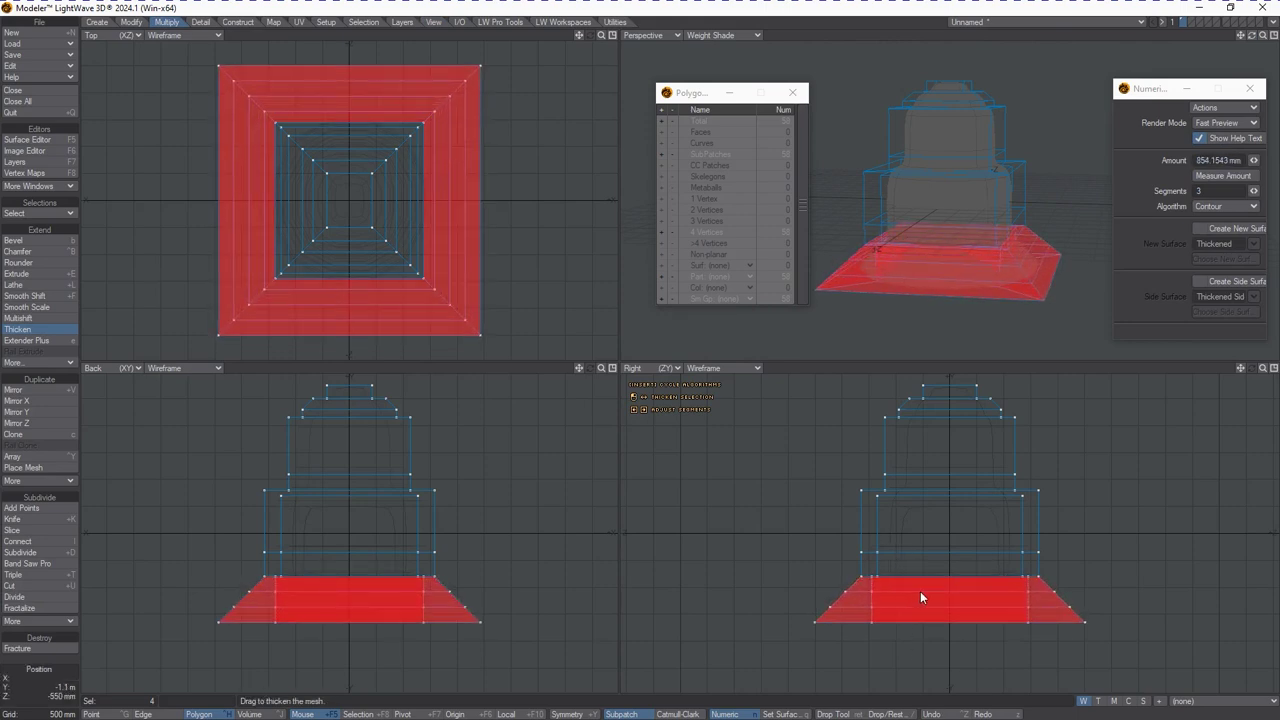
key("Tab")
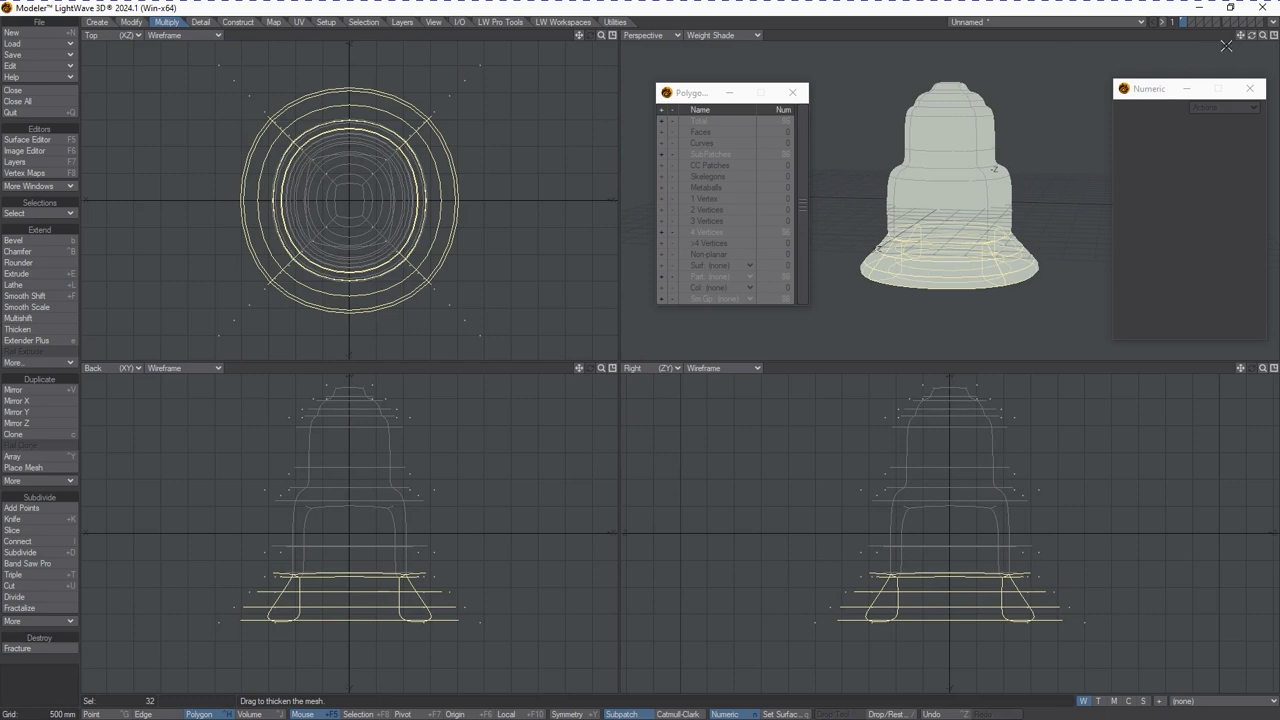
left_click_drag(1252, 35, 1255, 42)
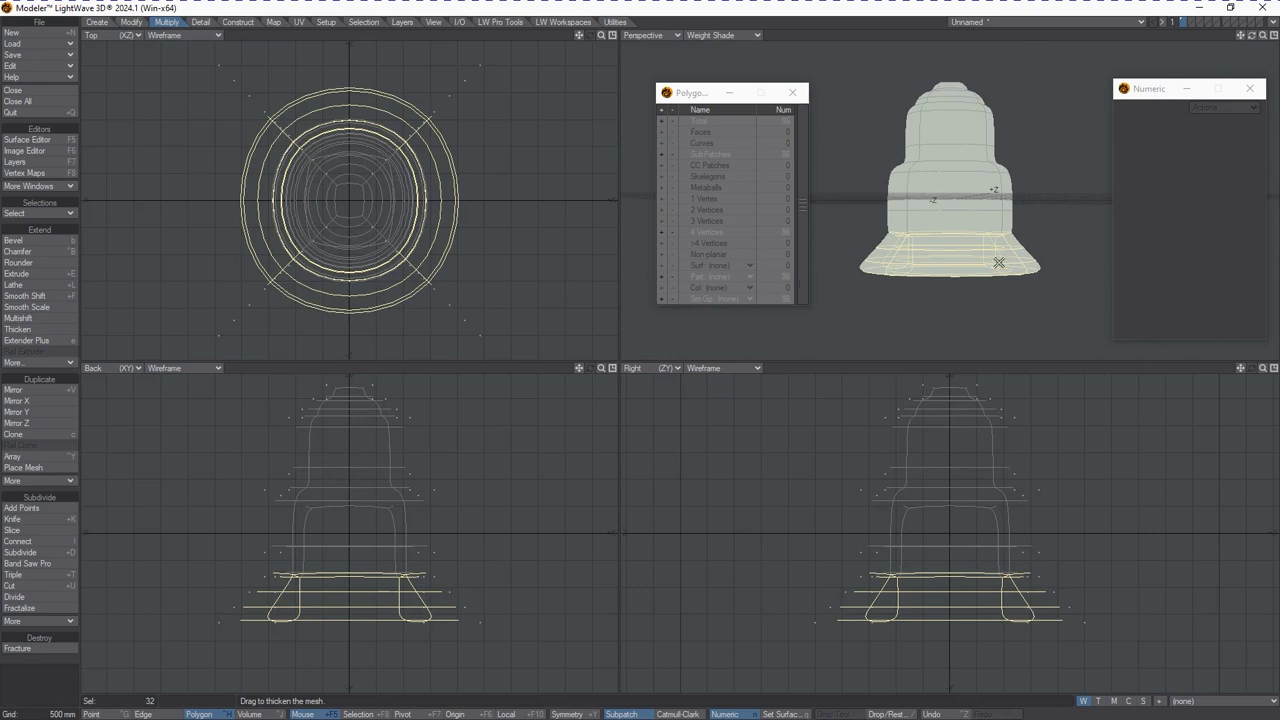
key("slash")
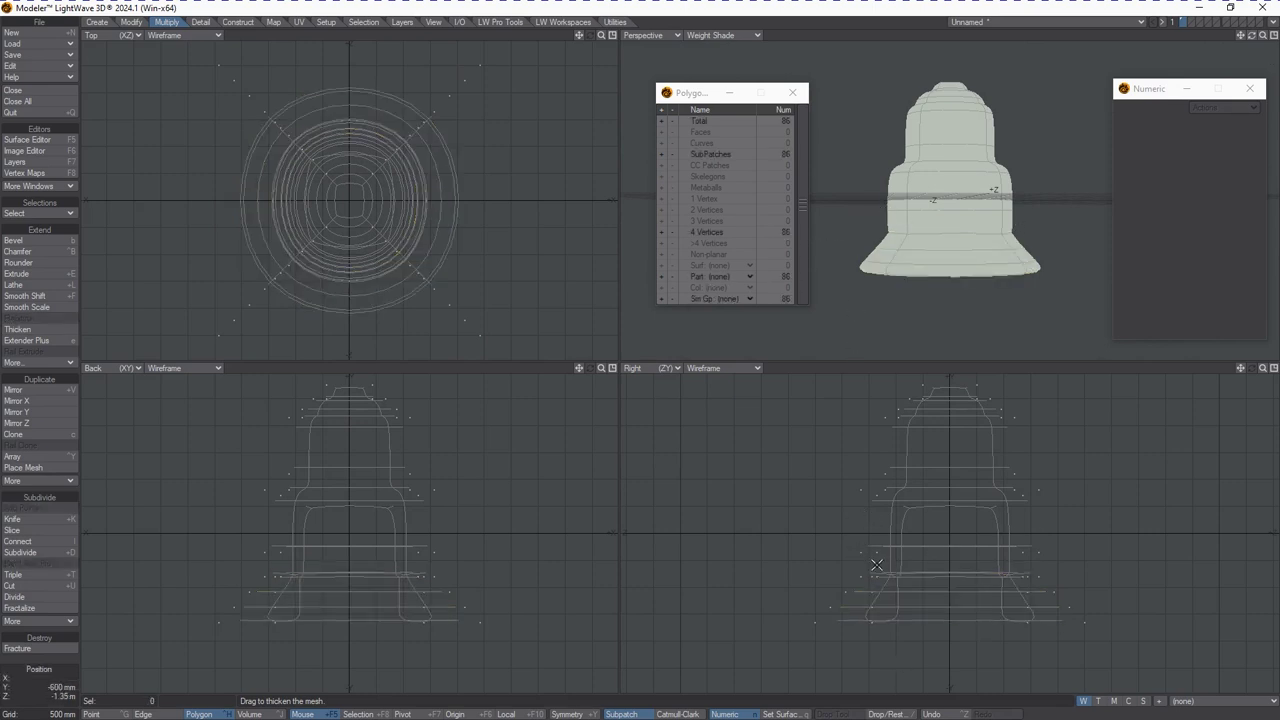
Step: Switch the band of polygons above the flared lip from SubPatches to plain faces, and toggle SubPatch mode for the whole model
left_click_drag(884, 560, 1006, 555)
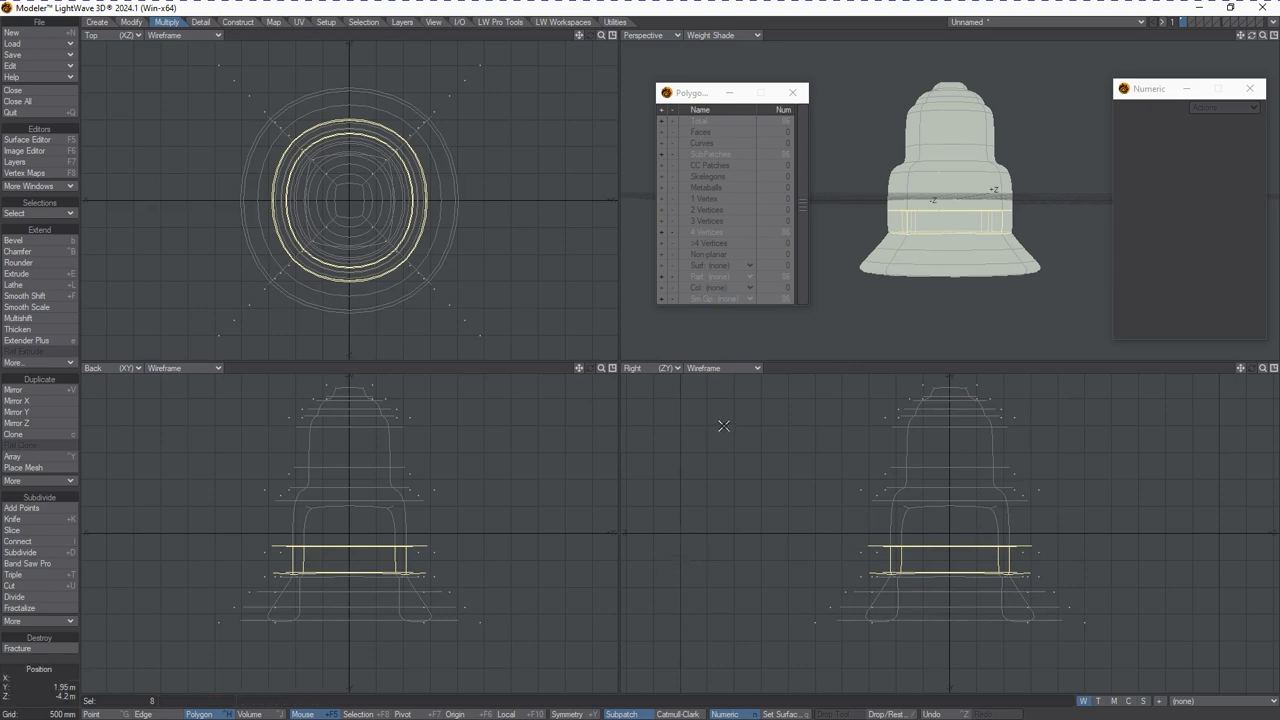
key("Tab")
key("slash")
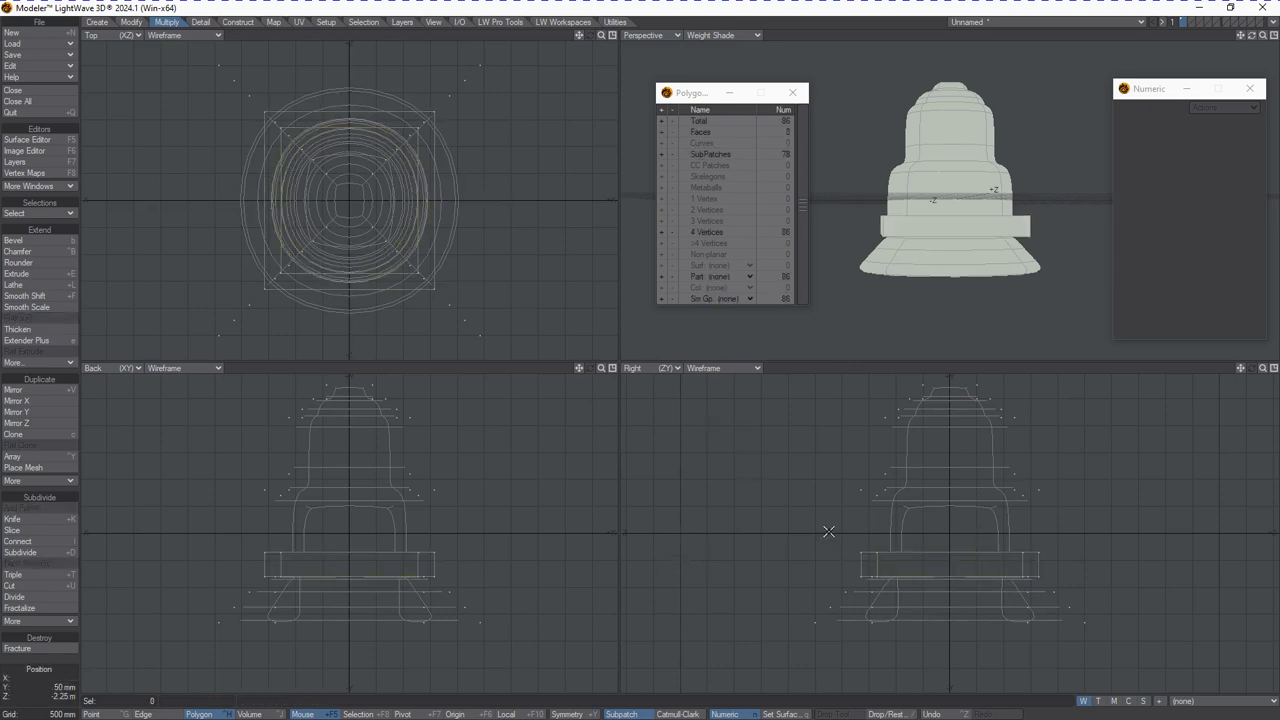
key("Tab")
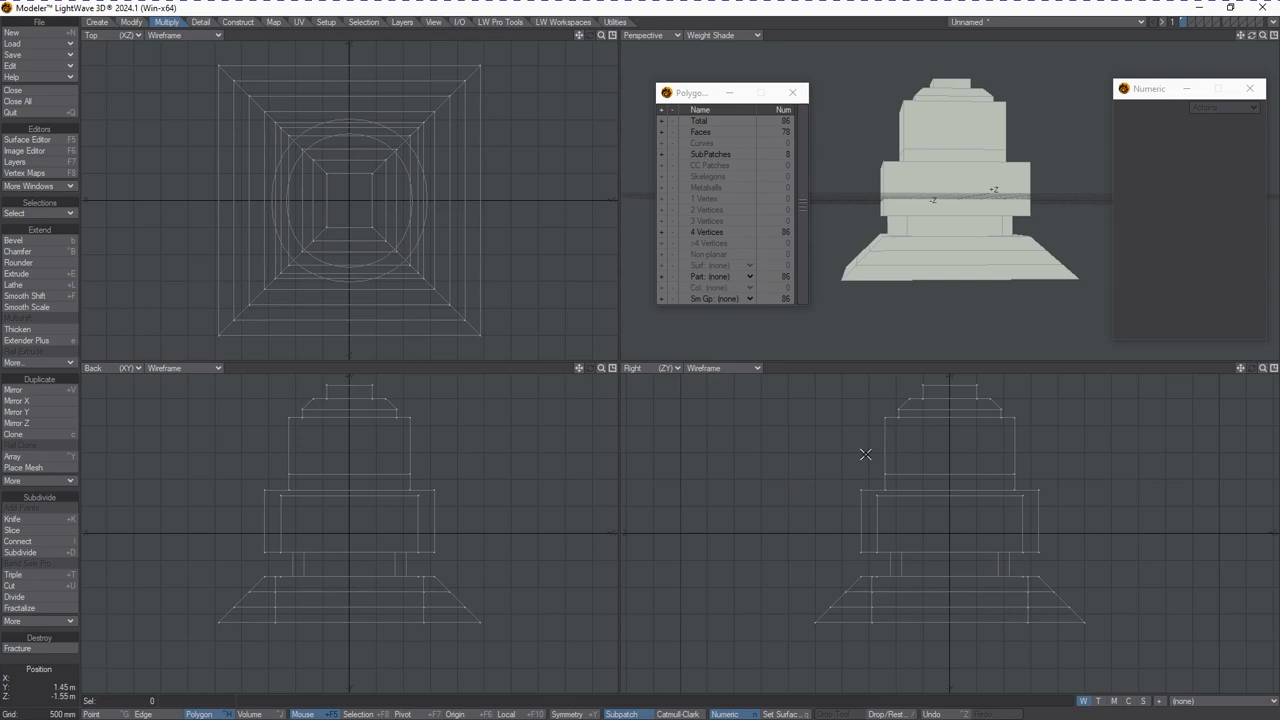
key("Tab")
Step: Undo the partial SubPatch toggle, return the band above the lip to SubPatches, and deselect it
left_click(860, 555)
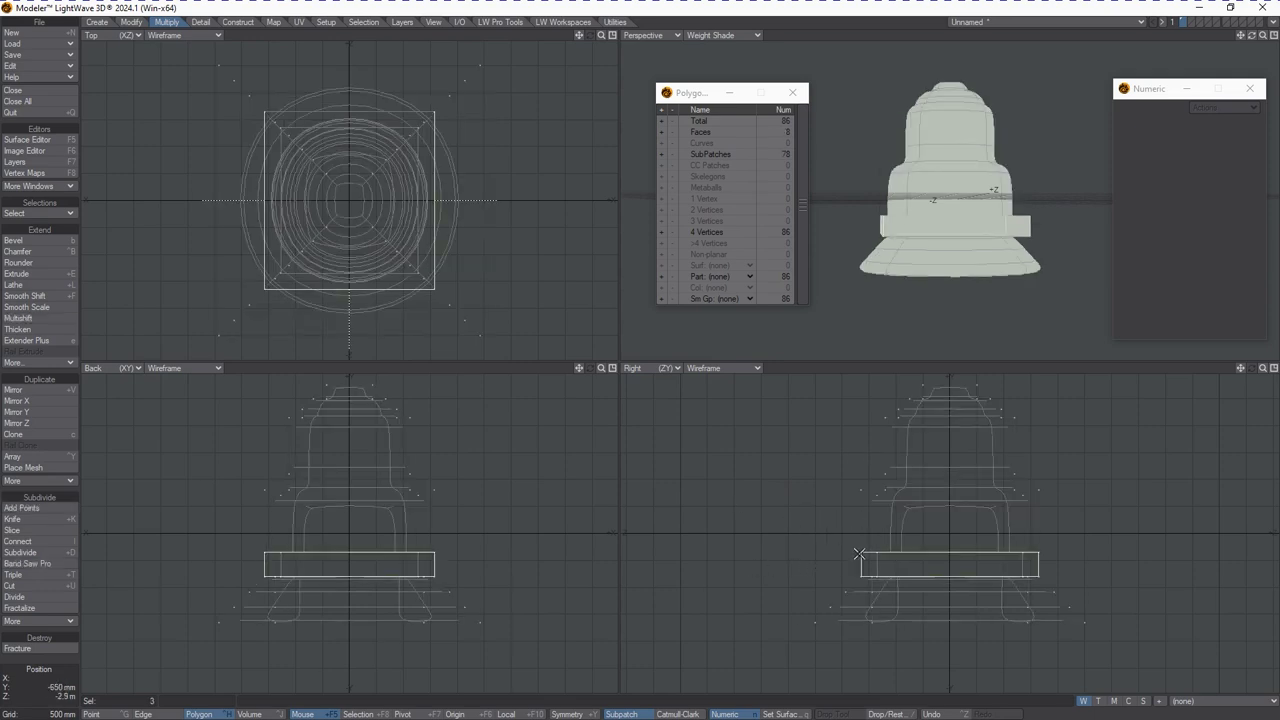
key("Tab")
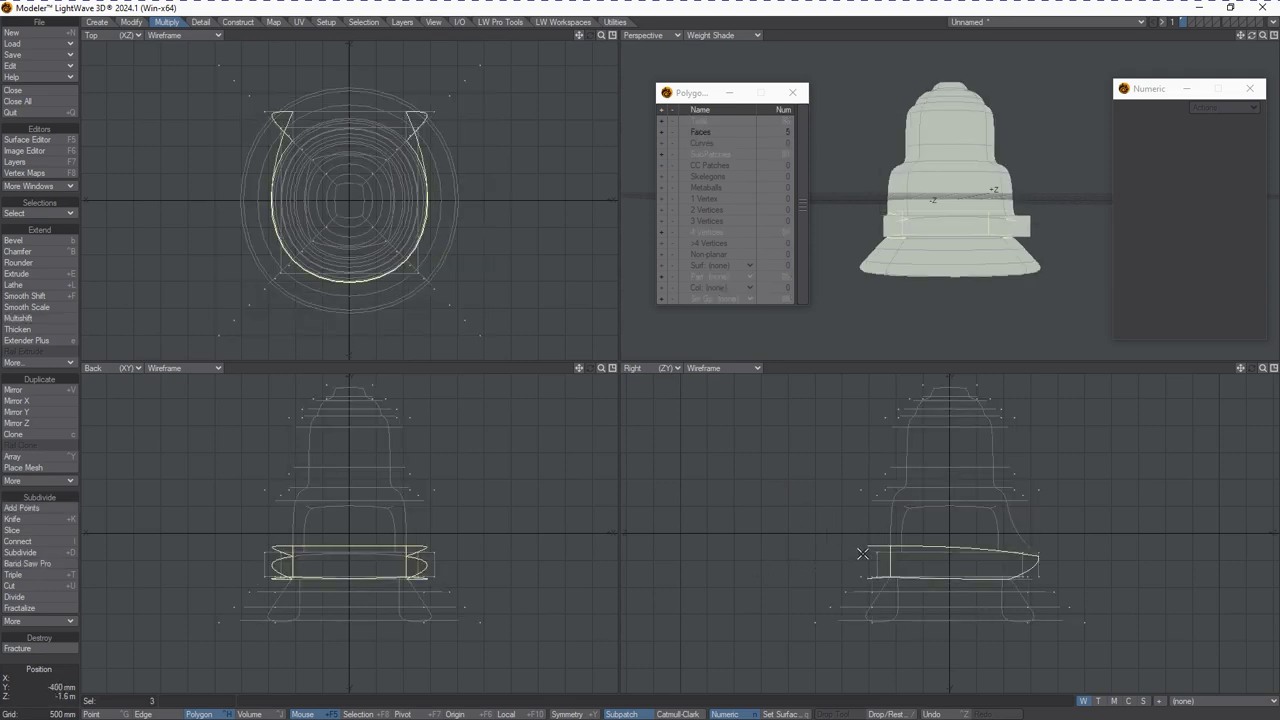
key("ctrl+z")
key("ctrl+z")
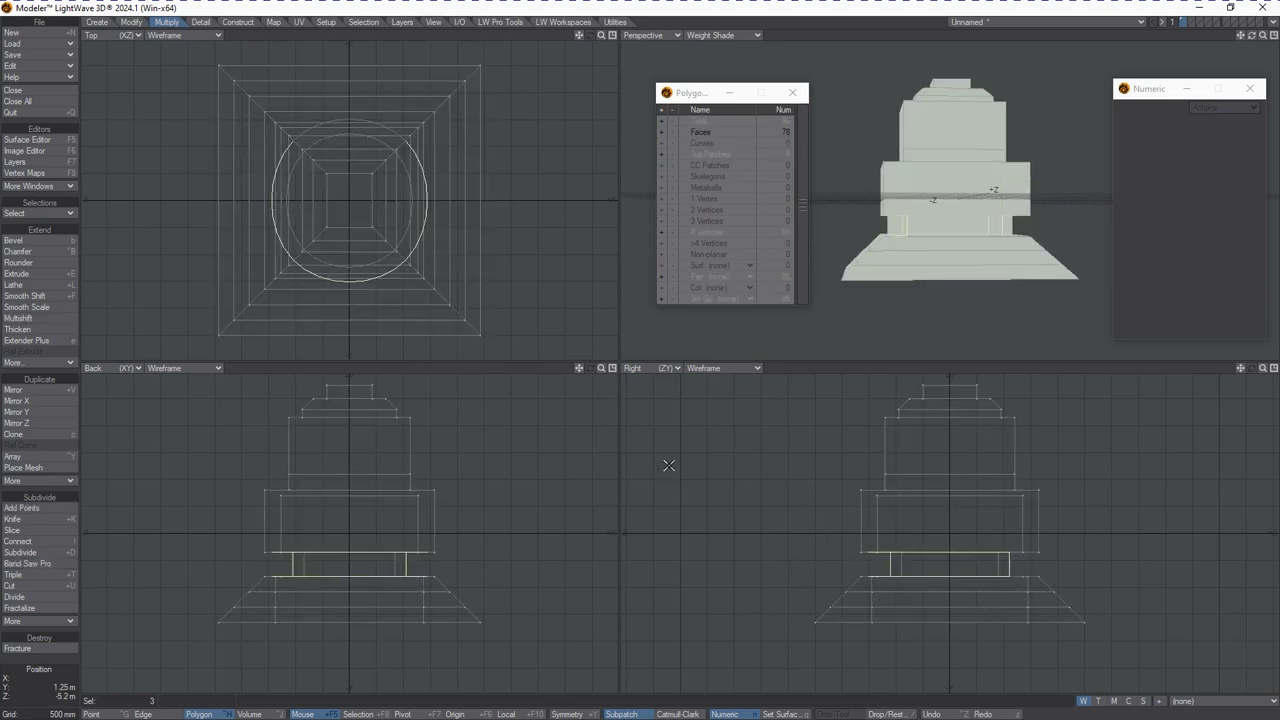
key("ctrl+shift+z")
key("Tab")
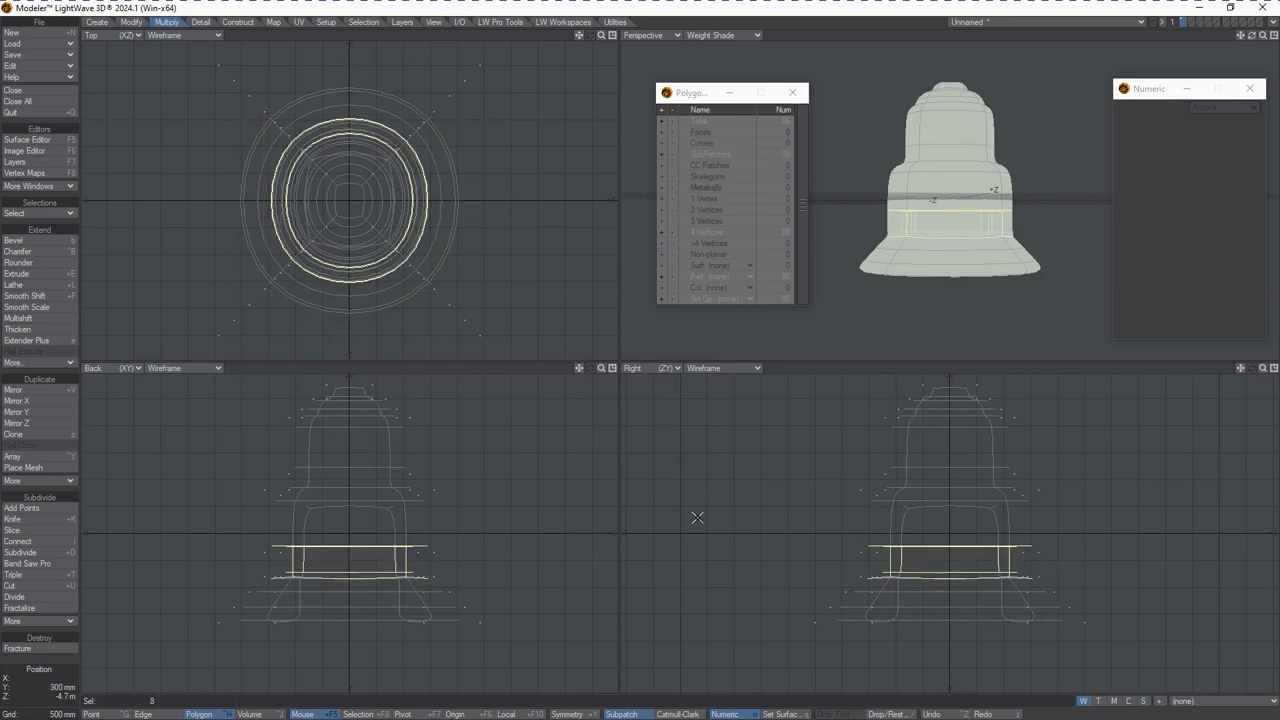
left_click(694, 515)
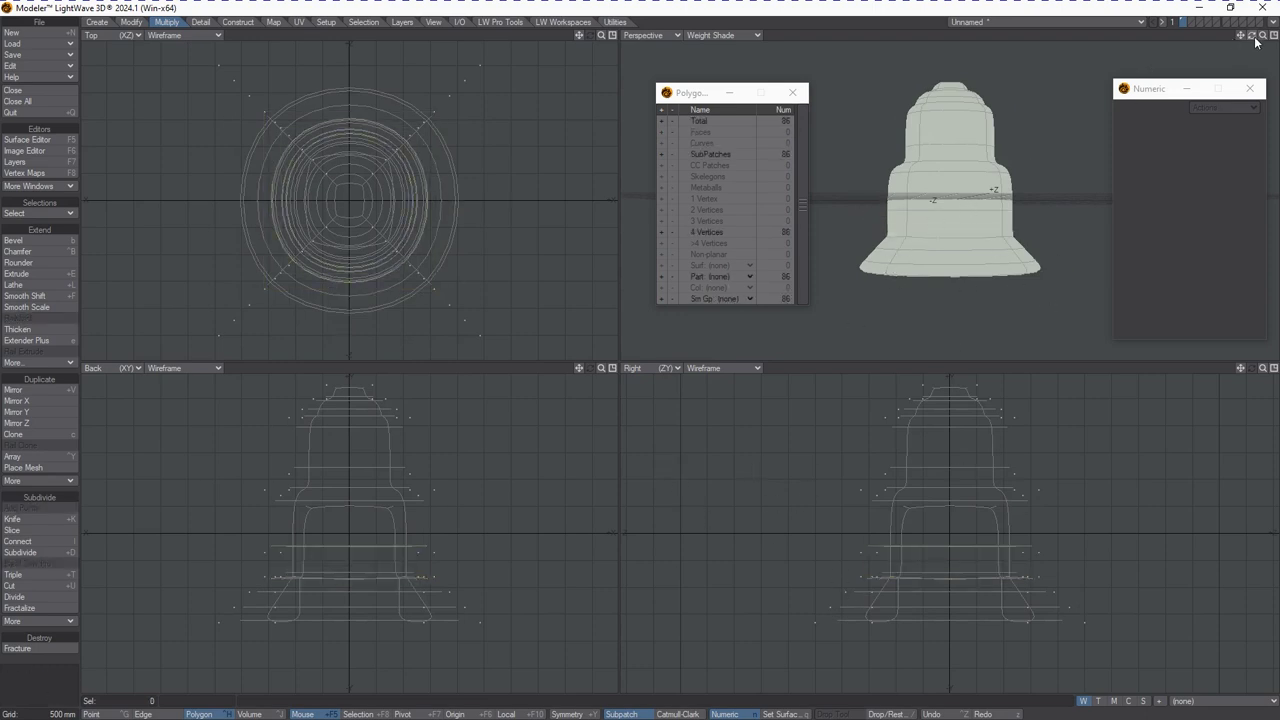
Step: Add another horizontal Knife cut through the band just above the flared lip
key("a")
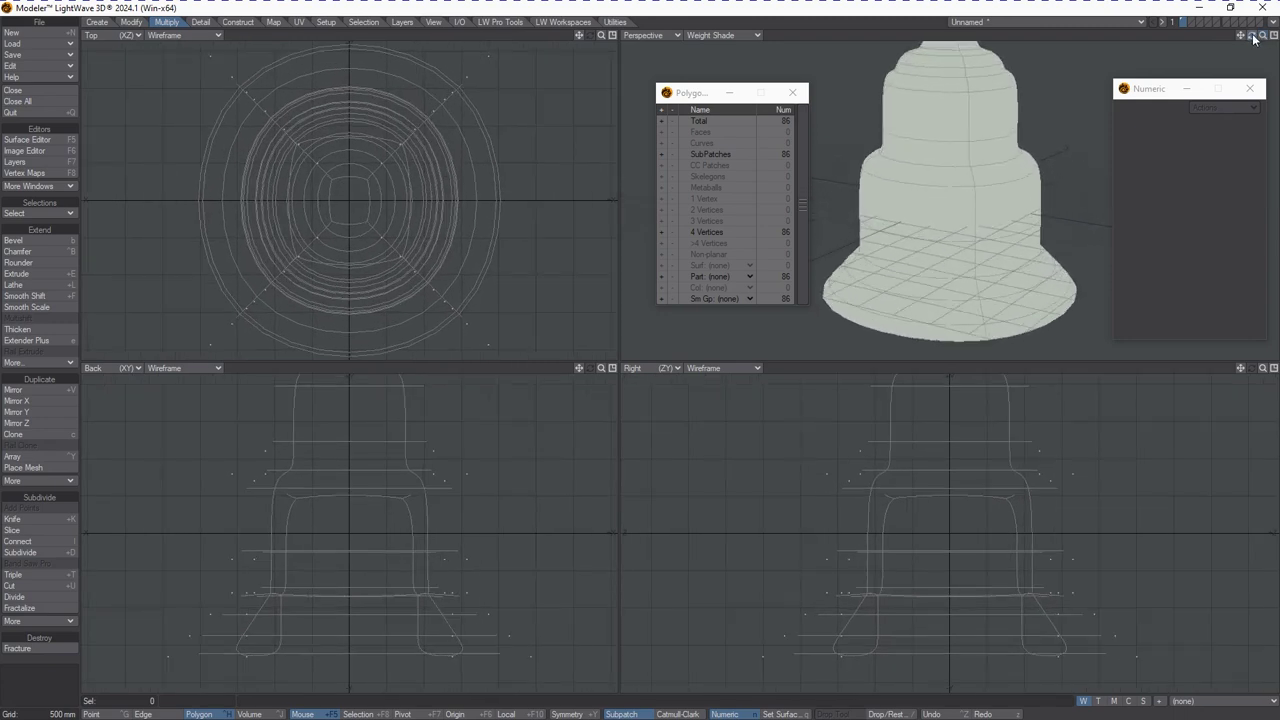
left_click_drag(1253, 38, 1253, 38)
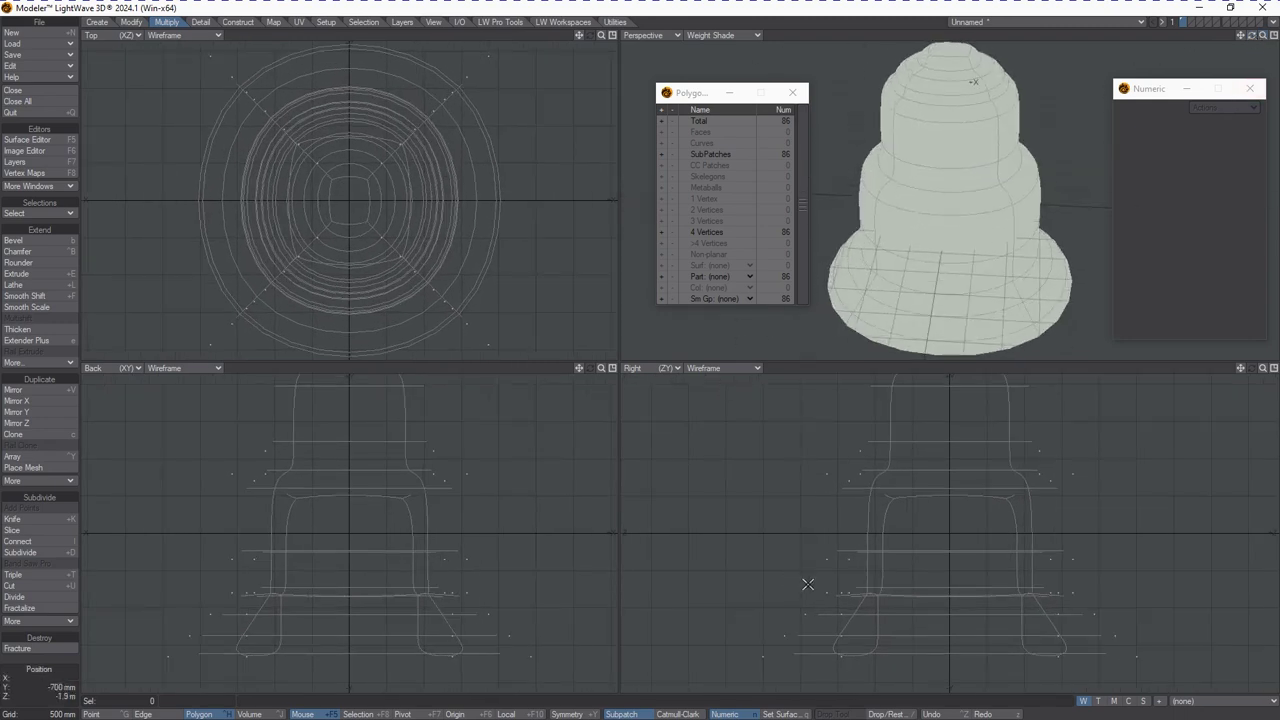
key("shift+k")
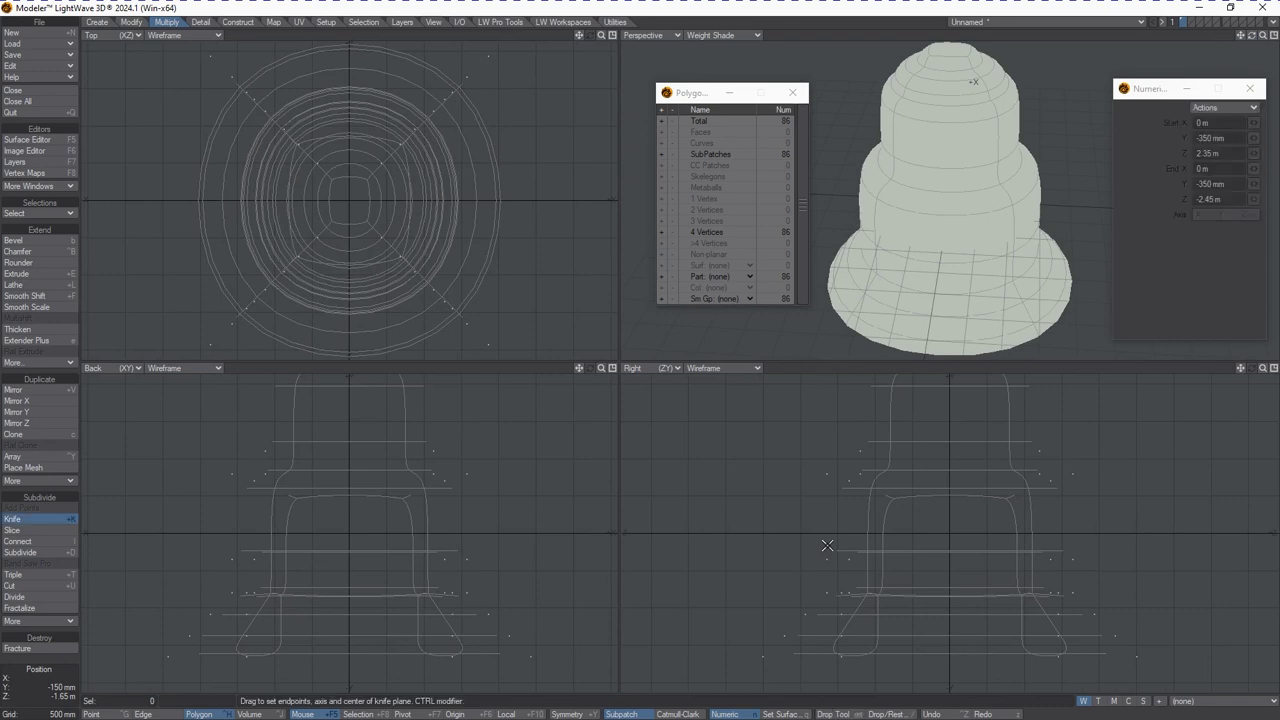
left_click_drag(804, 575, 1134, 585)
key("space")
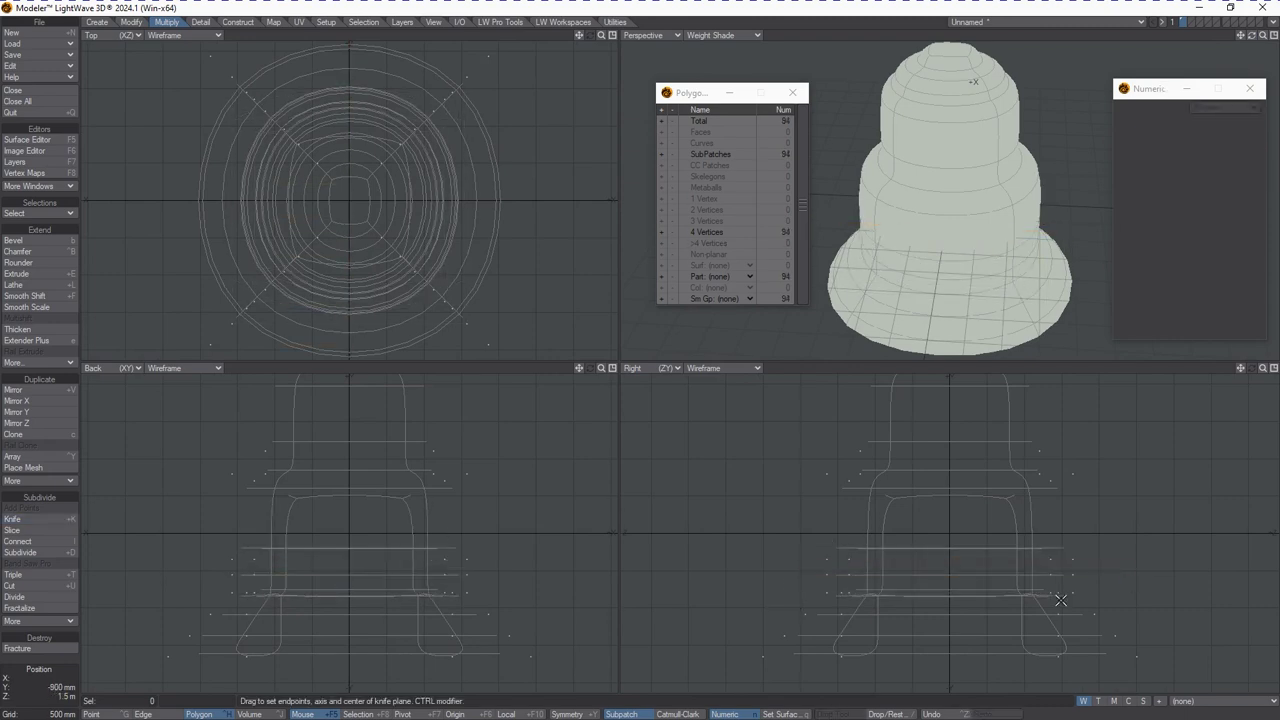
Step: Select the four outer polygons of the narrow band above the lip, move them slightly down in Y, and deselect them
left_click(1032, 581)
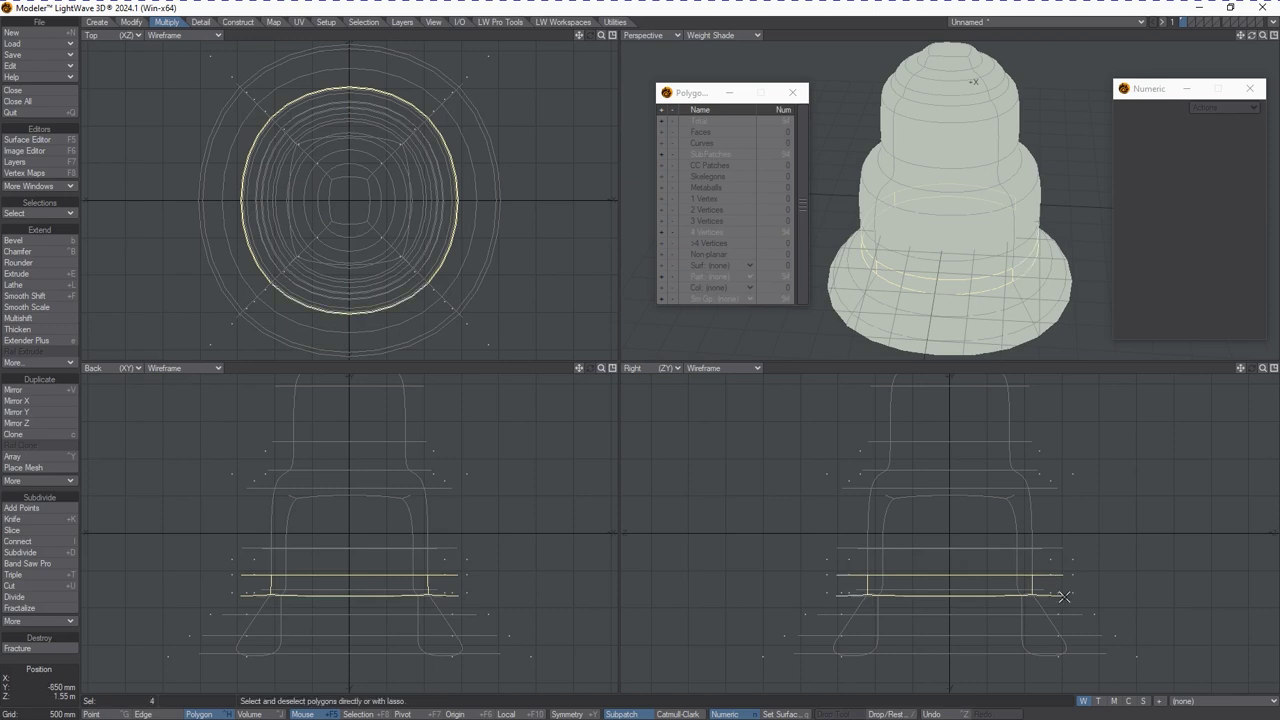
key("t")
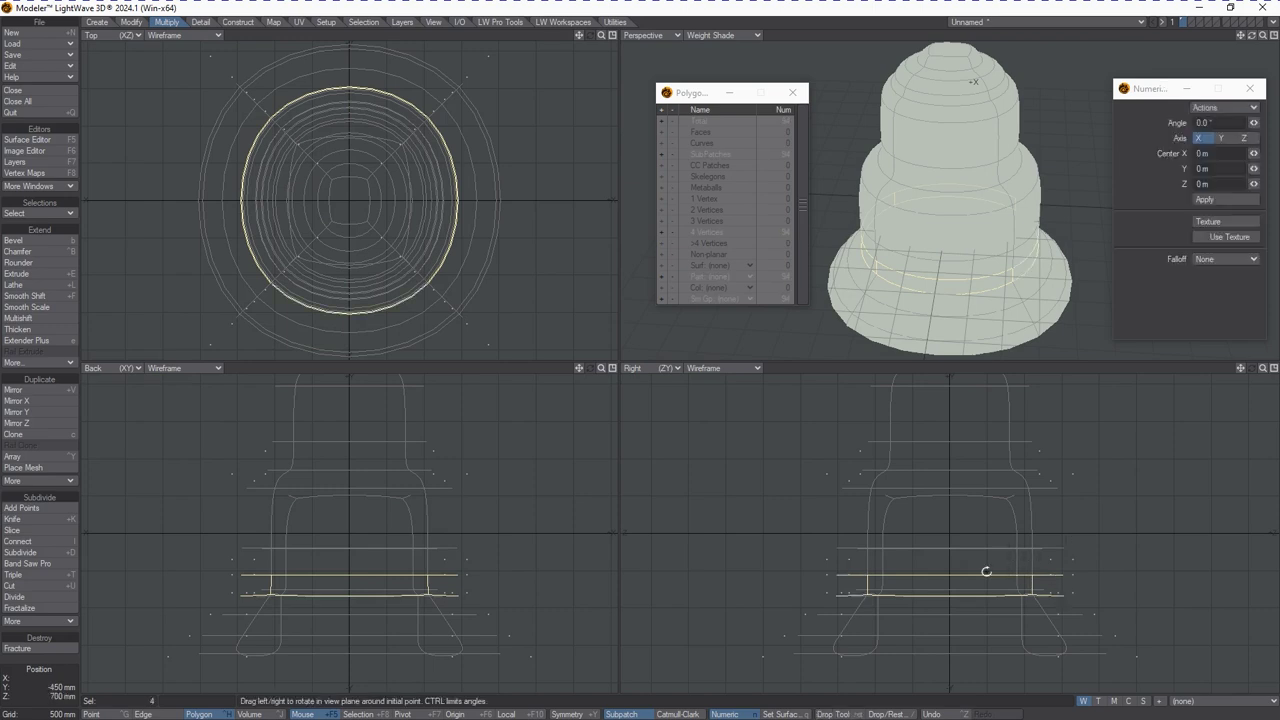
left_click_drag(991, 573, 977, 577)
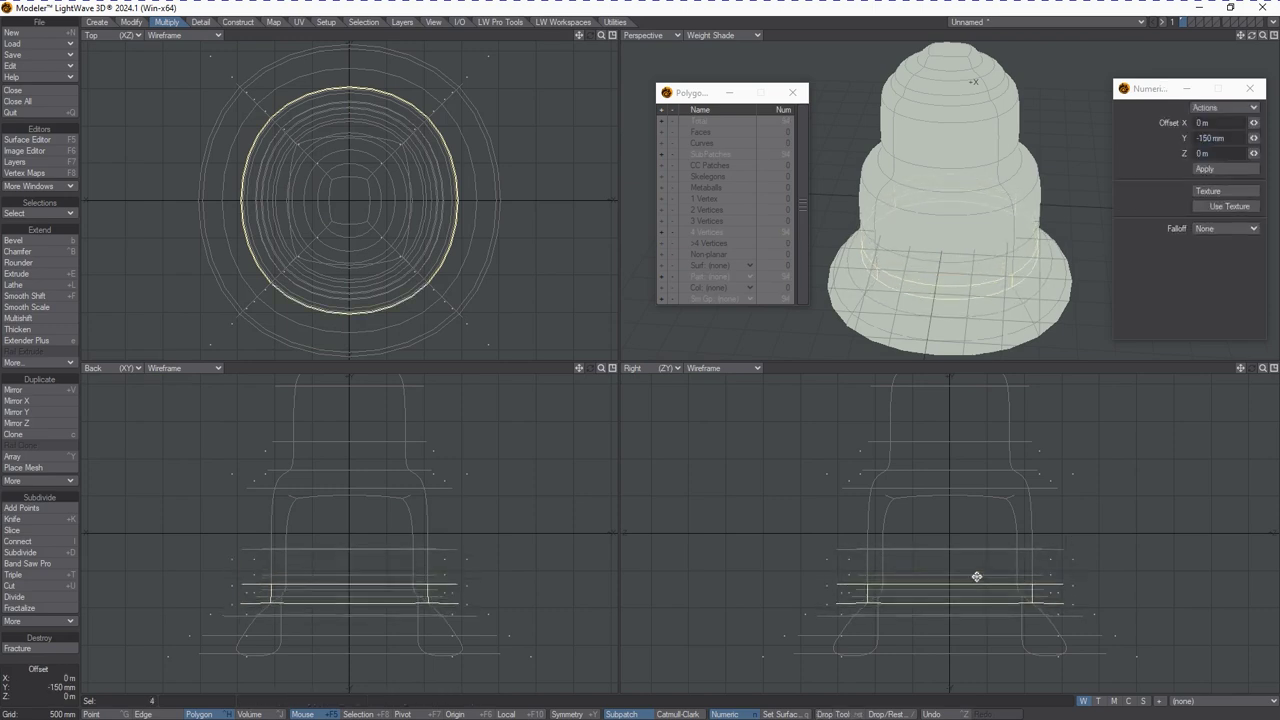
key("space")
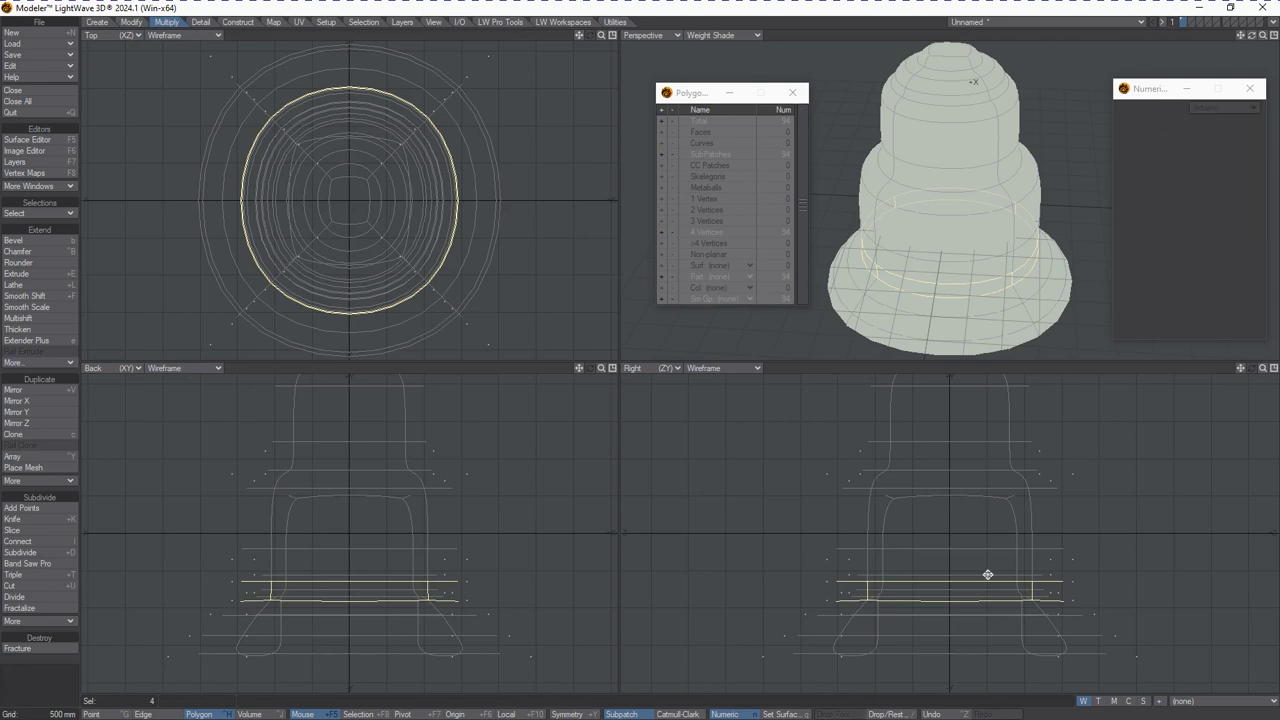
key("slash")
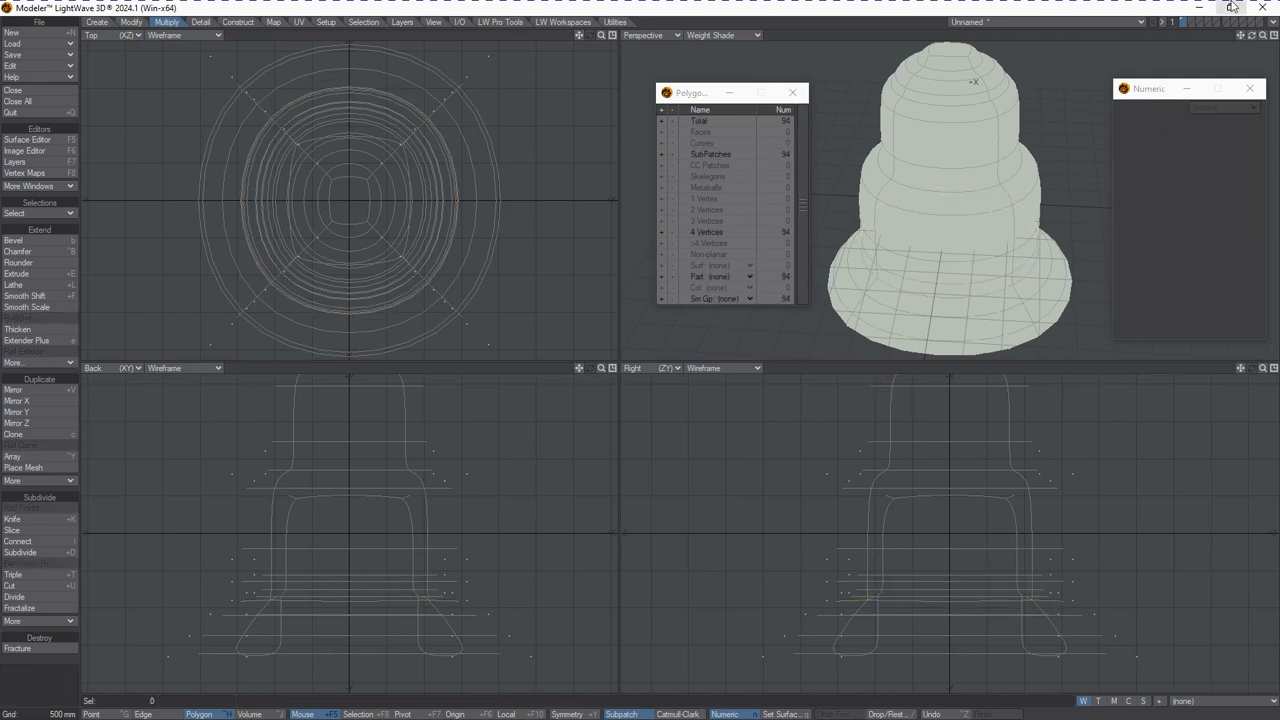
Step: Check the bell's smoothness and bring up the Mesh Elements preferences to inspect the Subpatch Divisions setting
mouse_move(1250, 40)
left_mouse_down()
mouse_move(1250, 120)
mouse_move(1256, 24)
left_mouse_up()
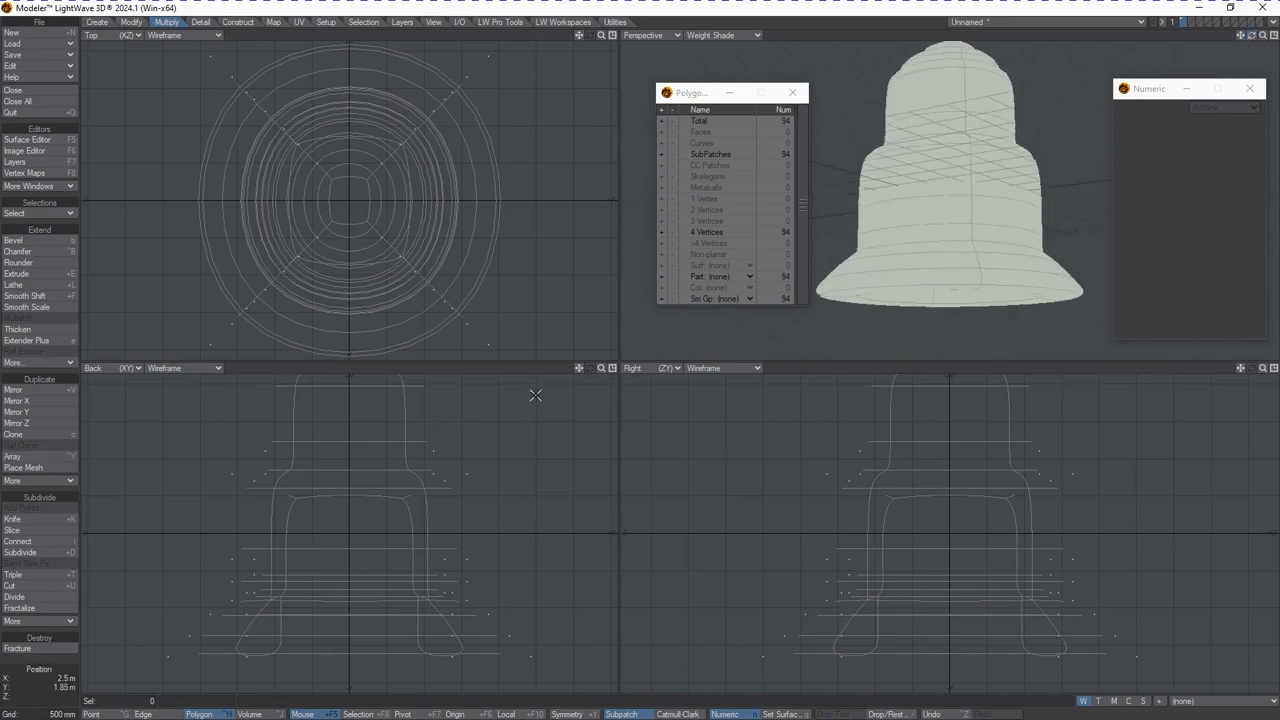
key("o")
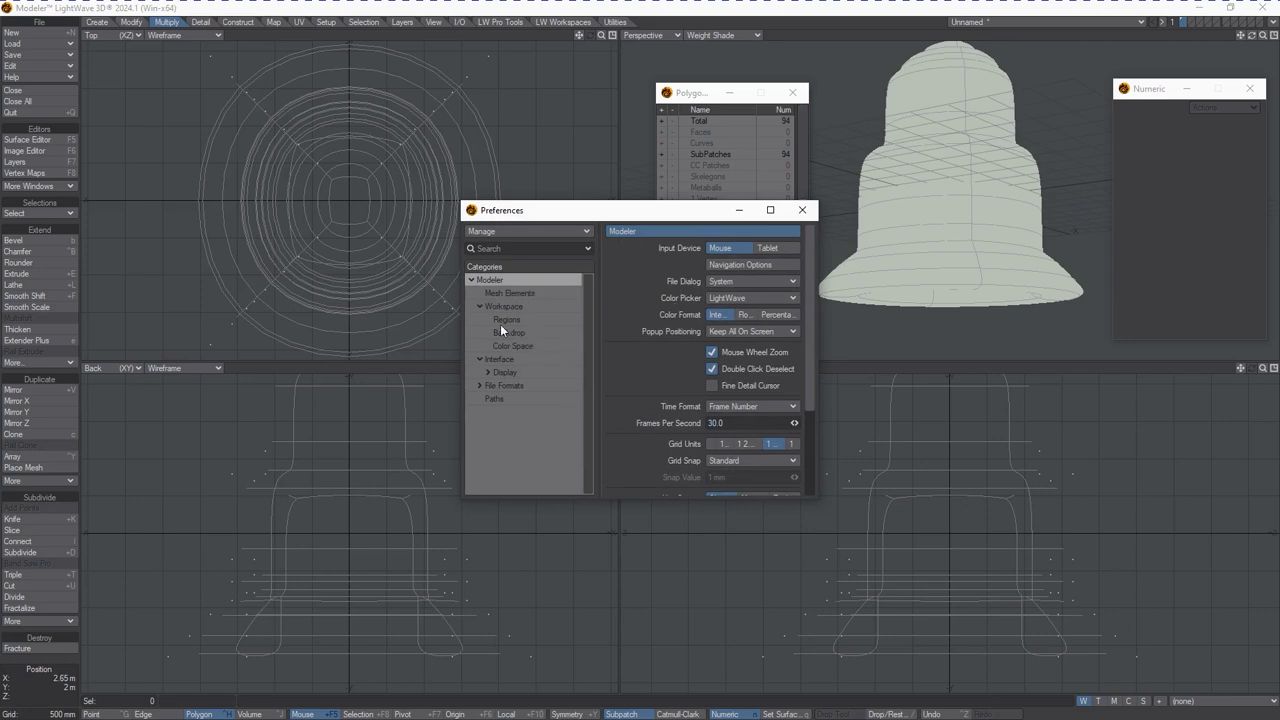
left_click(522, 294)
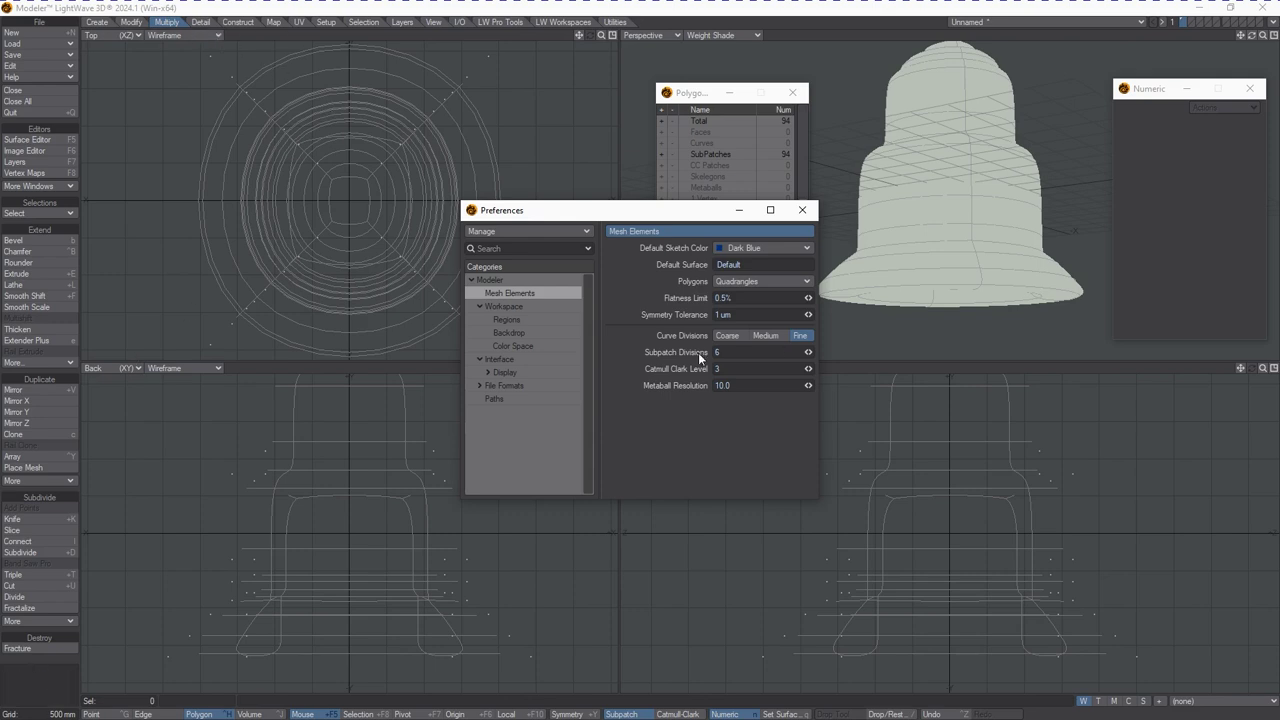
left_click_drag(655, 220, 668, 209)
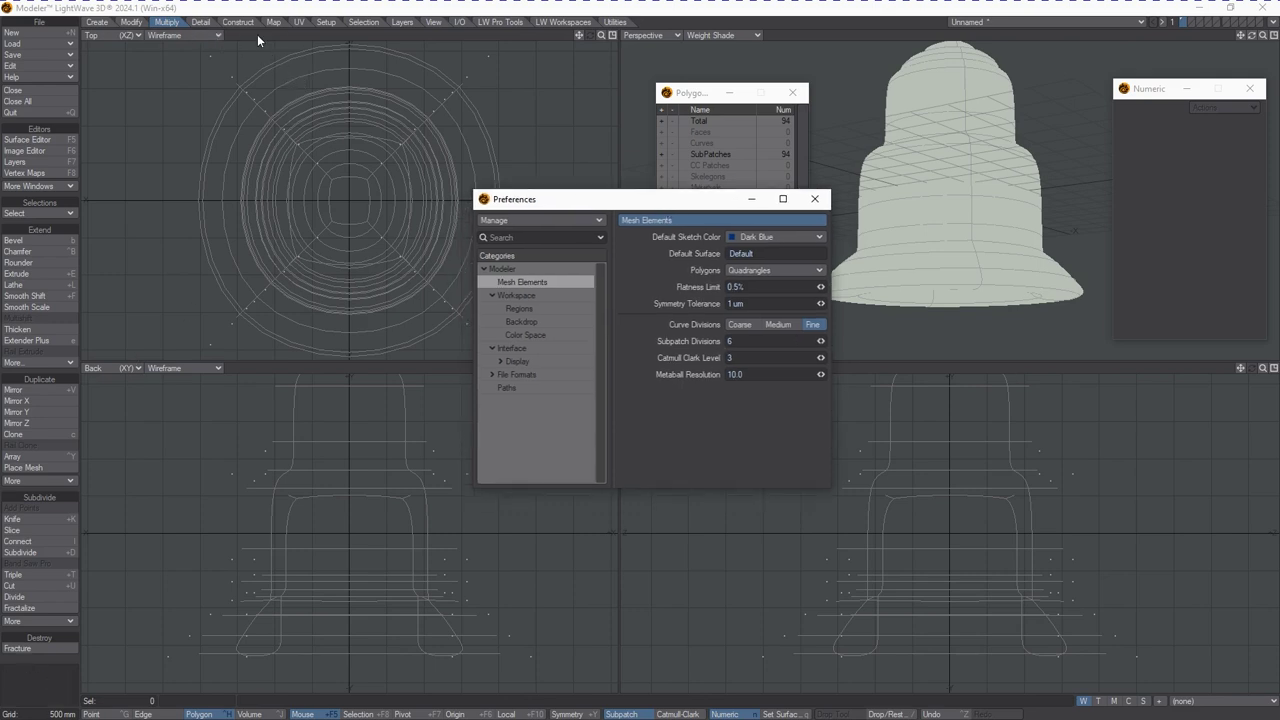
Step: Freeze the bell's SubPatches into polygons and select the non-planar ones through the polygon statistics
left_click(234, 22)
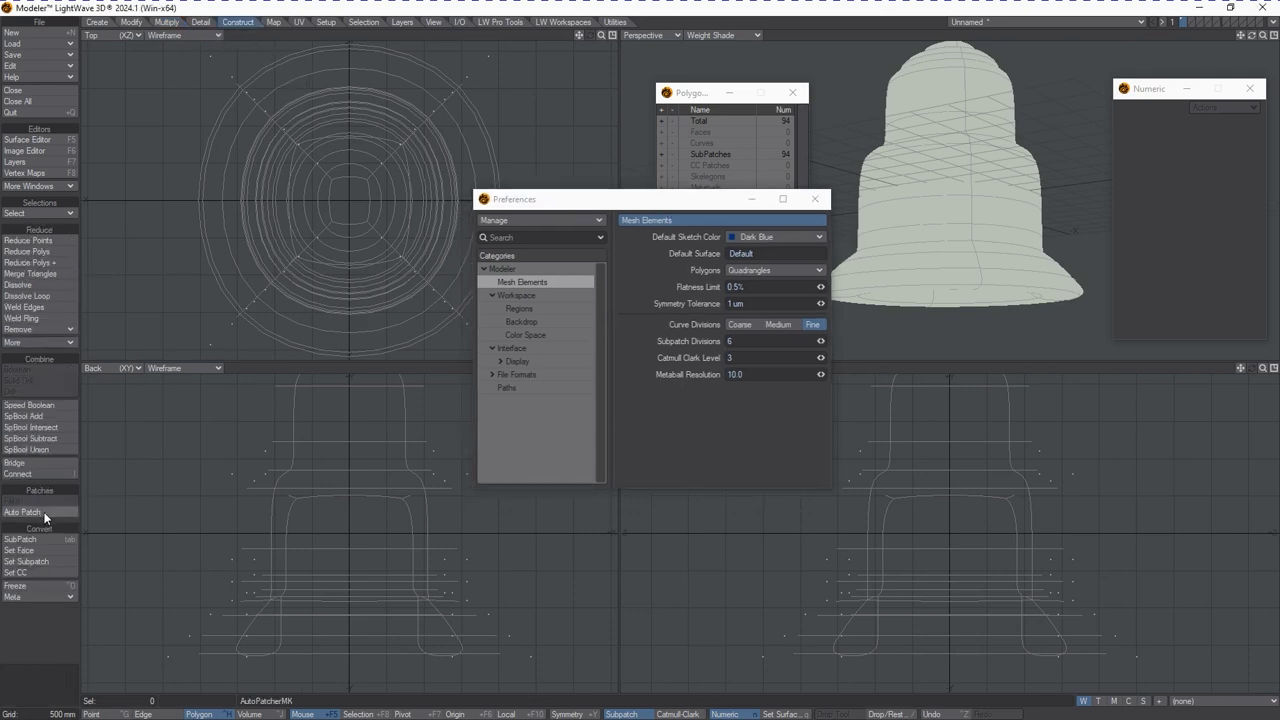
left_click(49, 584)
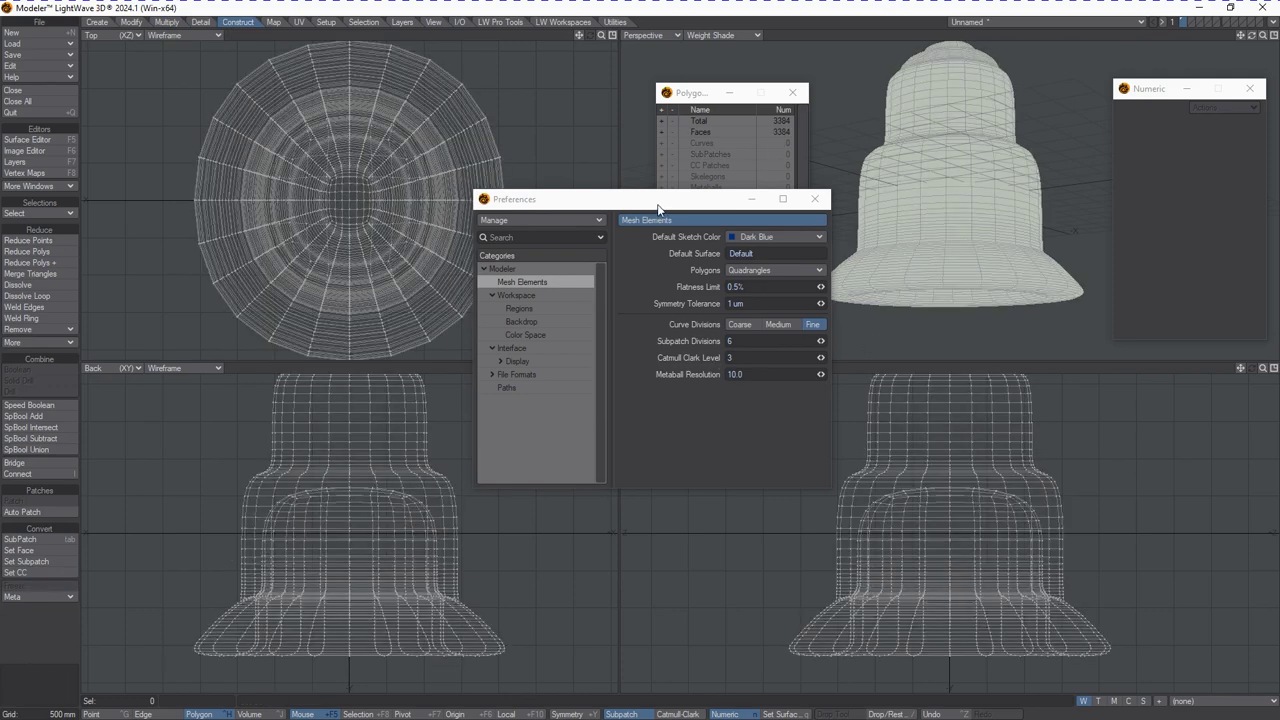
left_click_drag(658, 208, 641, 231)
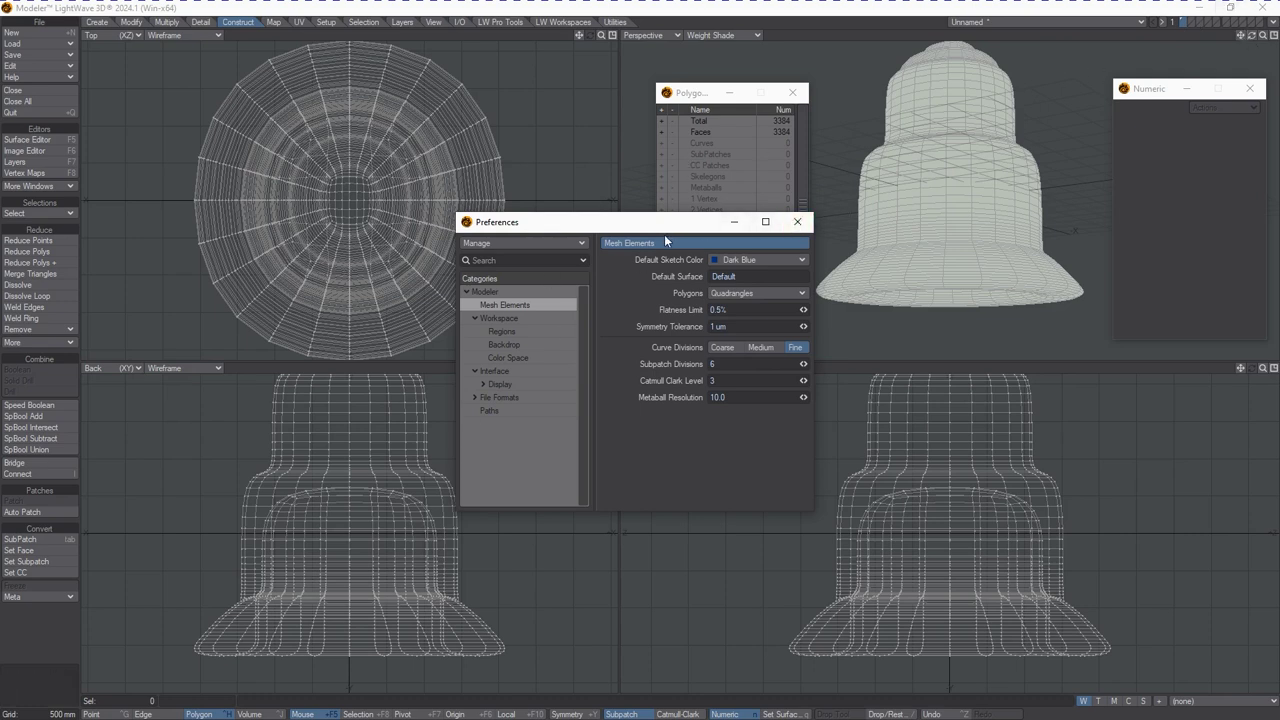
left_click_drag(664, 229, 669, 328)
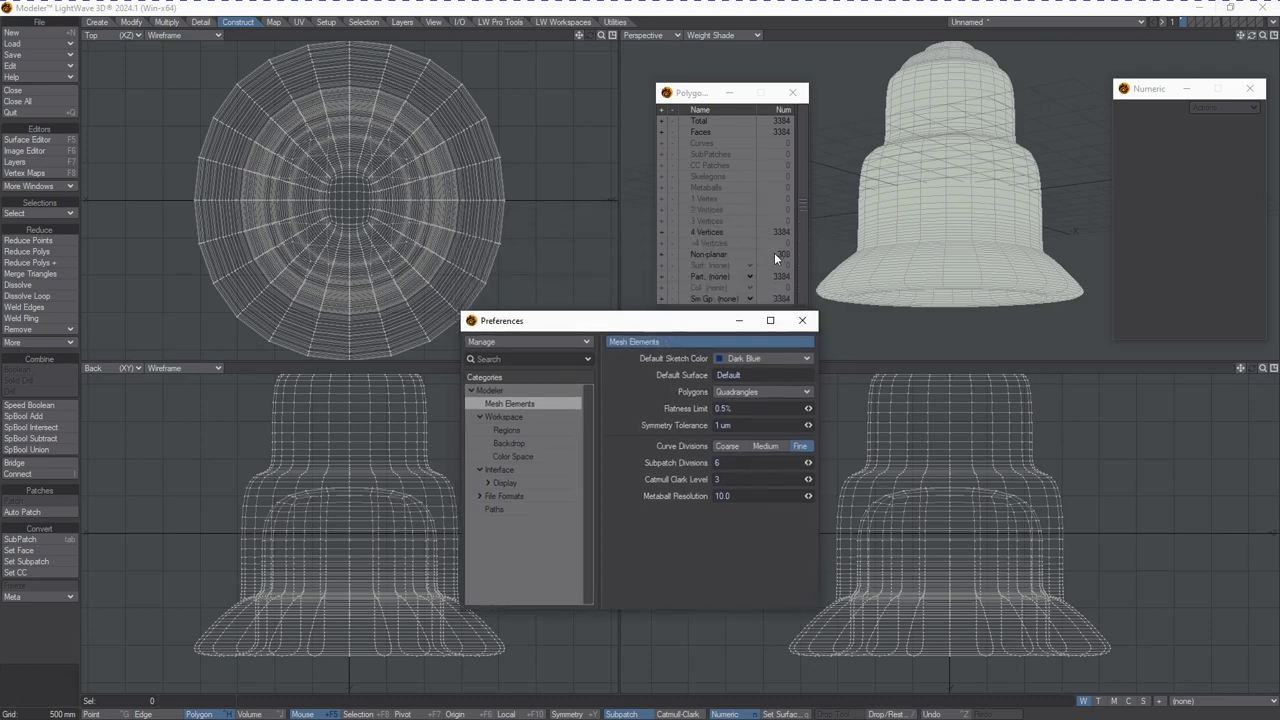
left_click(666, 254)
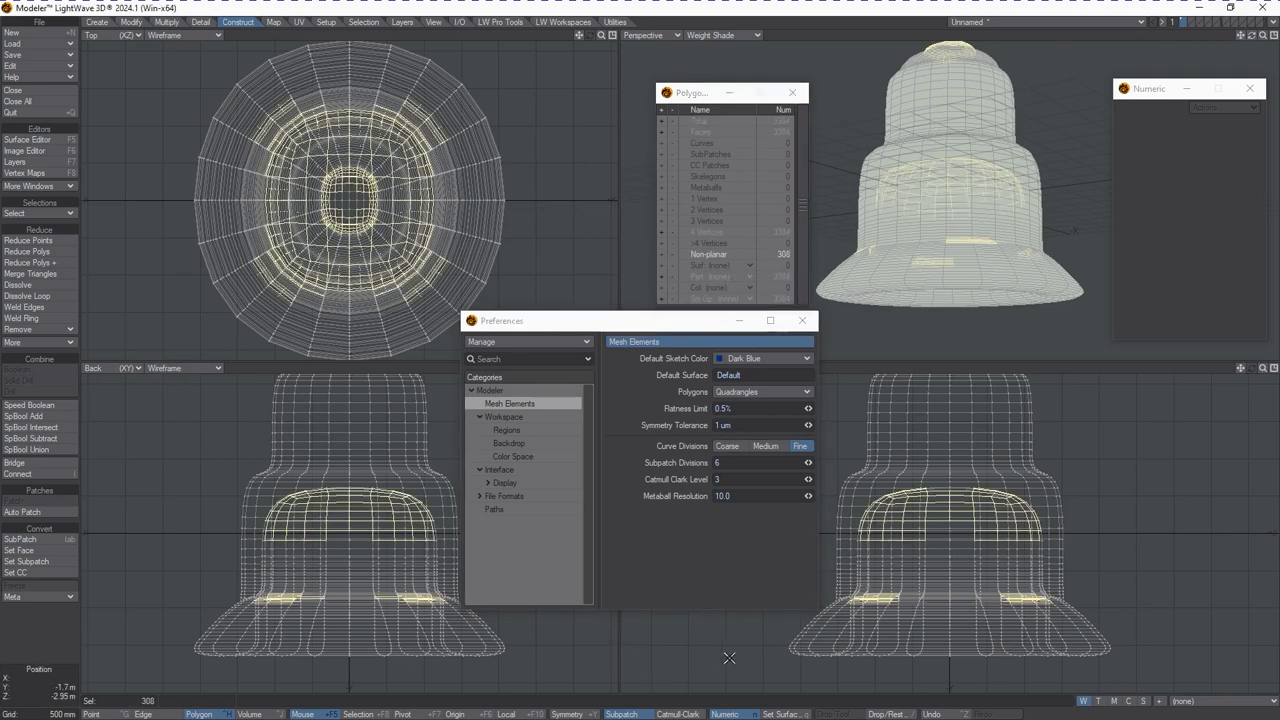
Step: Undo the freeze and the flared-rim edits, back to the unsmoothed stepped box with its recessed underside
key("ctrl+z")
key("ctrl+z")
key("ctrl+z")
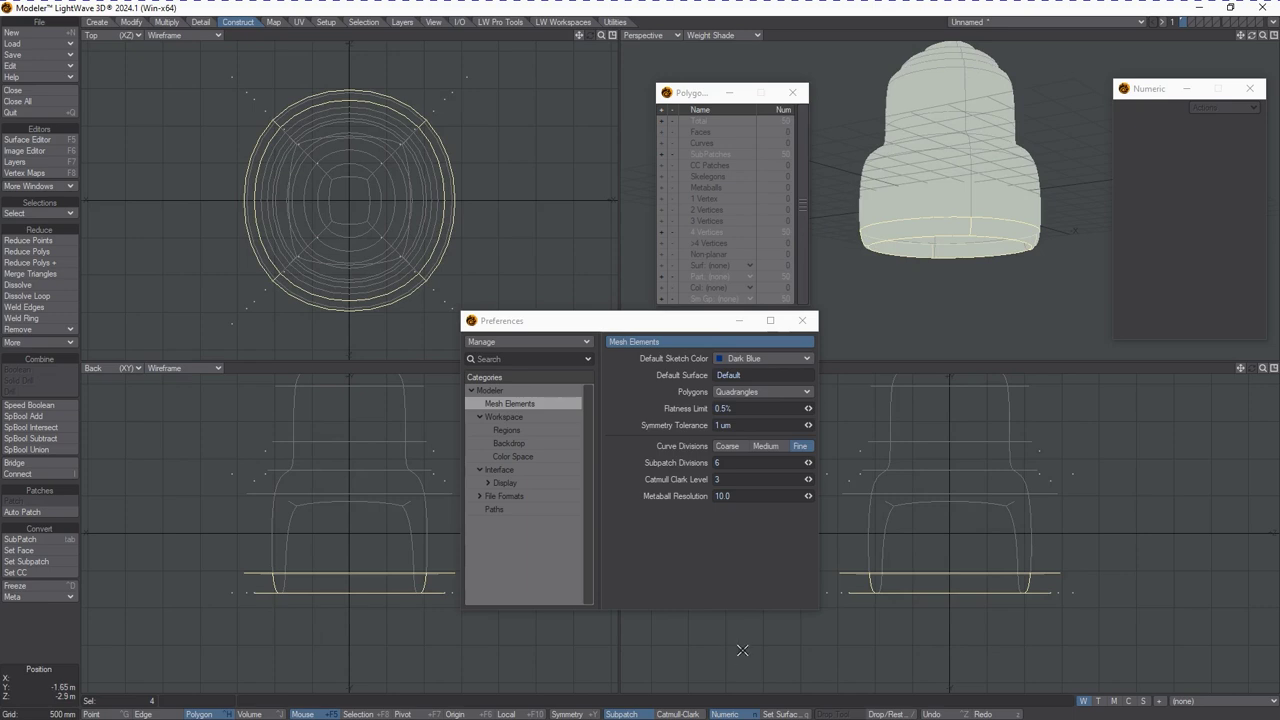
key("ctrl+z")
key("ctrl+z")
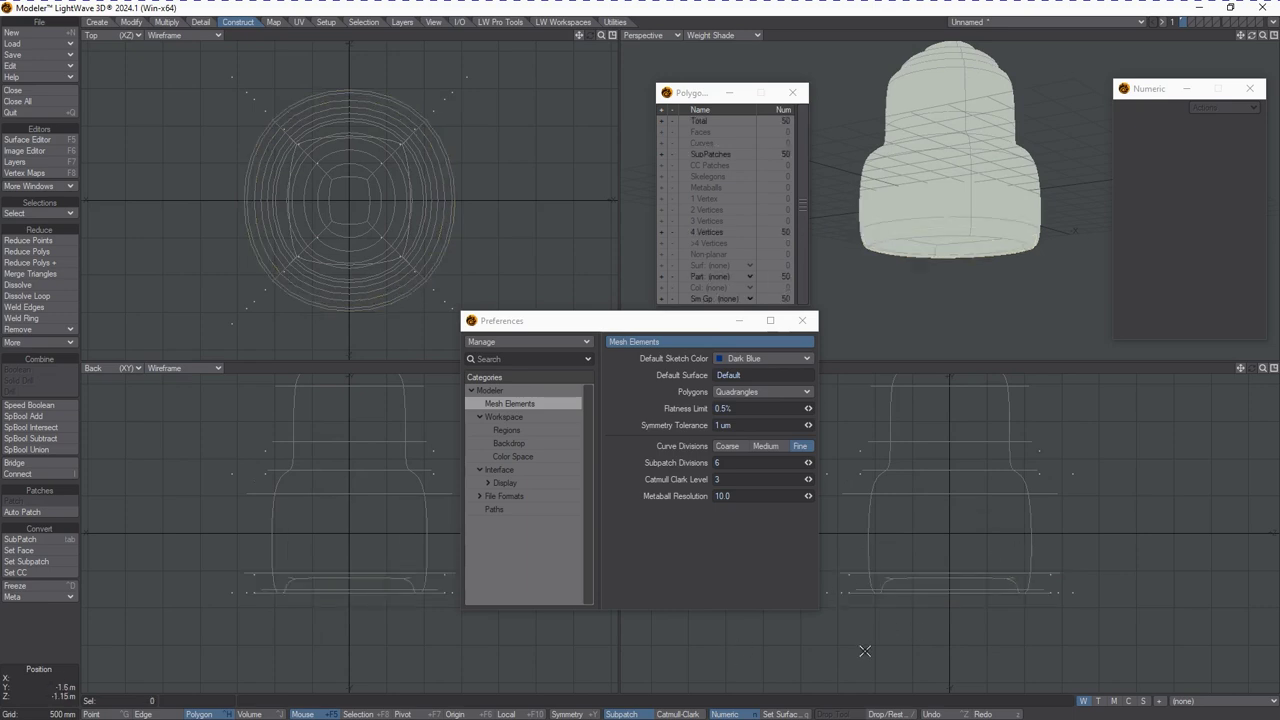
key("ctrl+z")
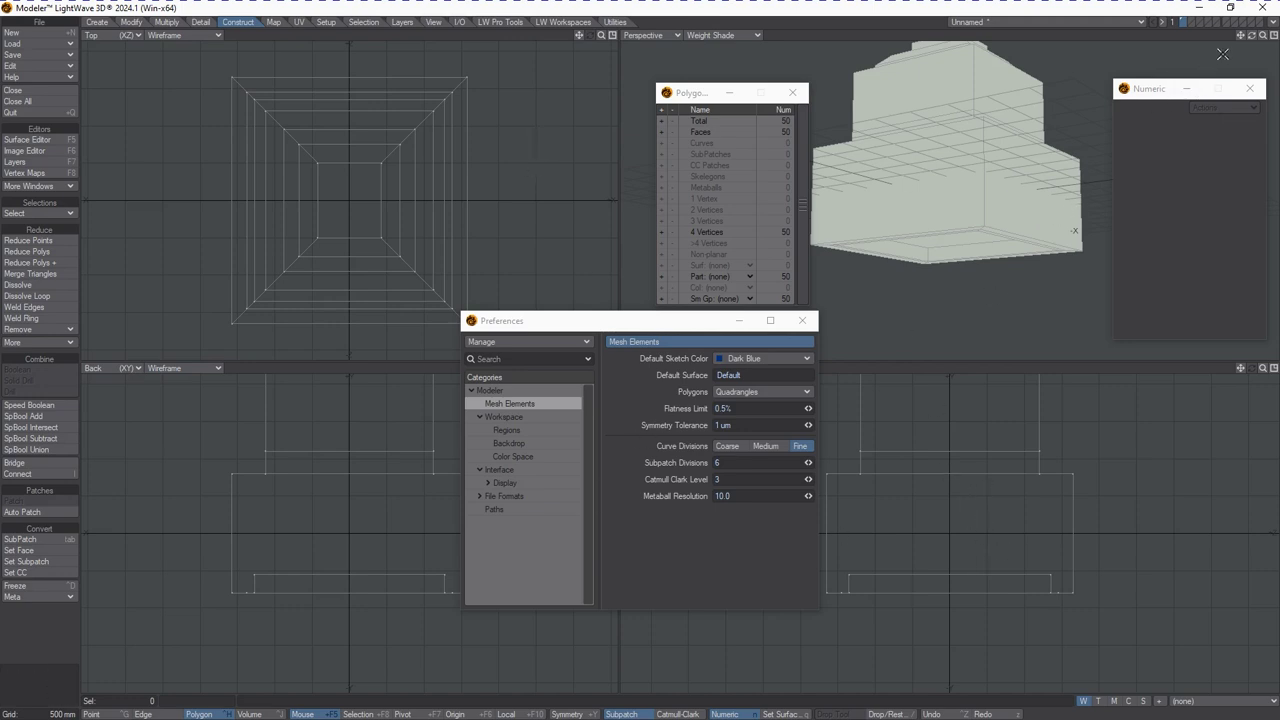
Step: Undo the bottom recess back to the single inset polygon on the underside
left_click_drag(1250, 35, 1256, 48)
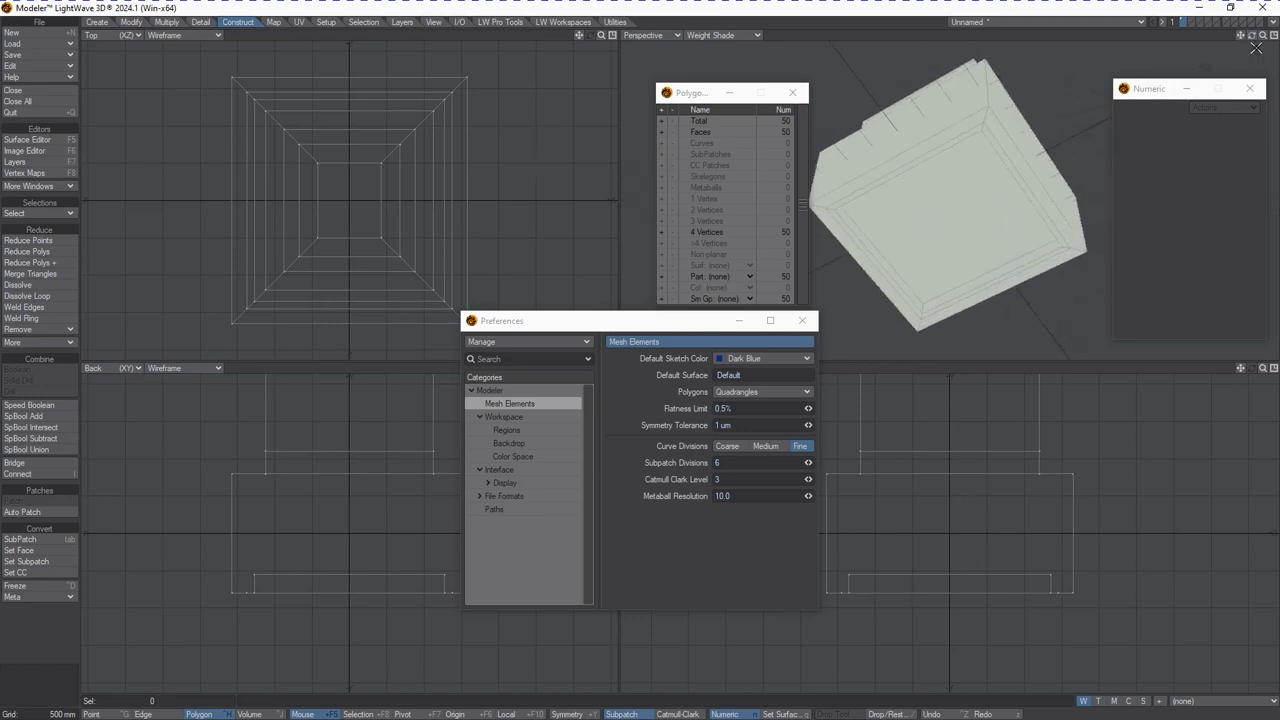
left_click(843, 193)
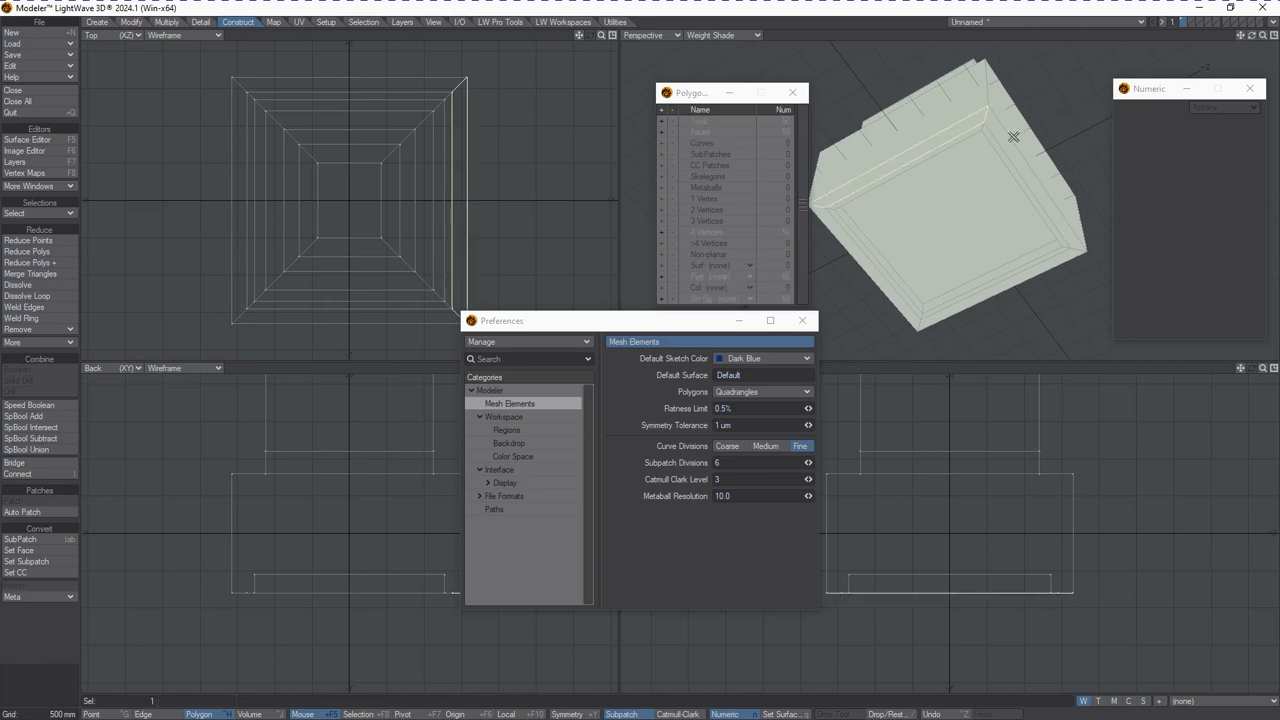
key("Tab")
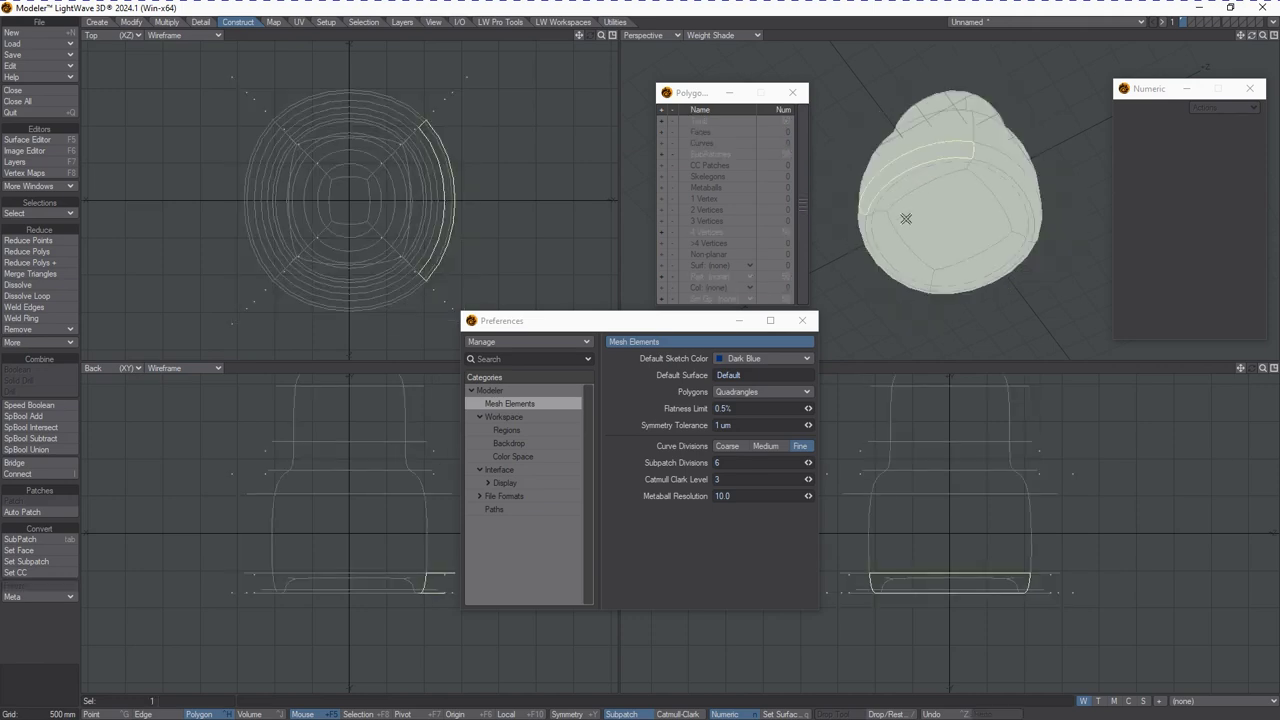
key("ctrl+z")
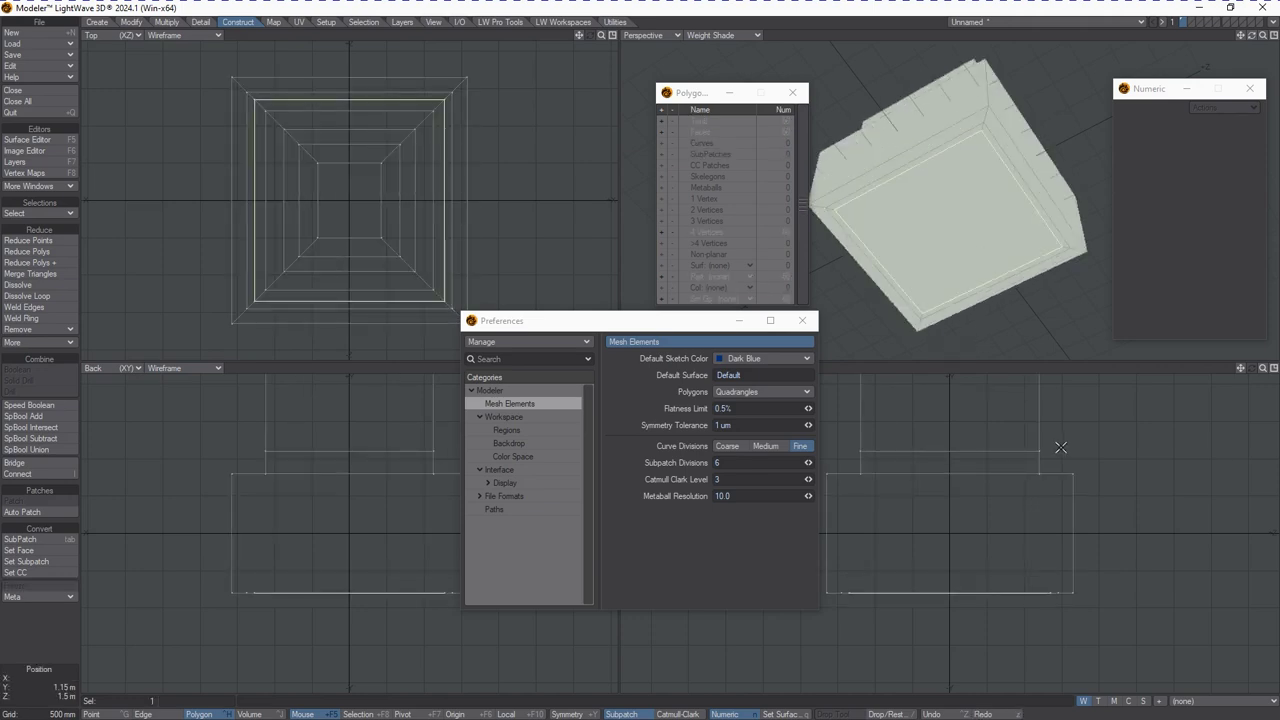
key("ctrl+z")
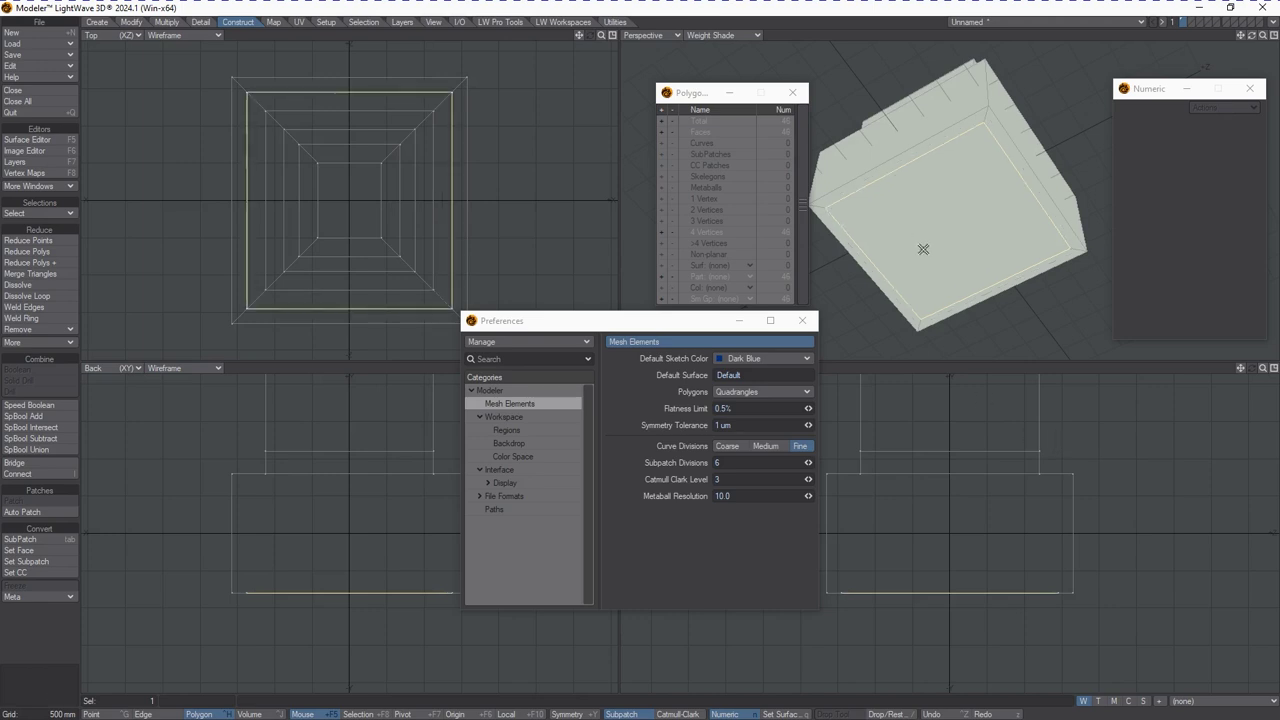
Step: Bevel the inset bottom polygon up into the body to form a recess, and preview the shape as SubPatches
key("b")
left_click_drag(965, 571, 974, 619)
key("space")
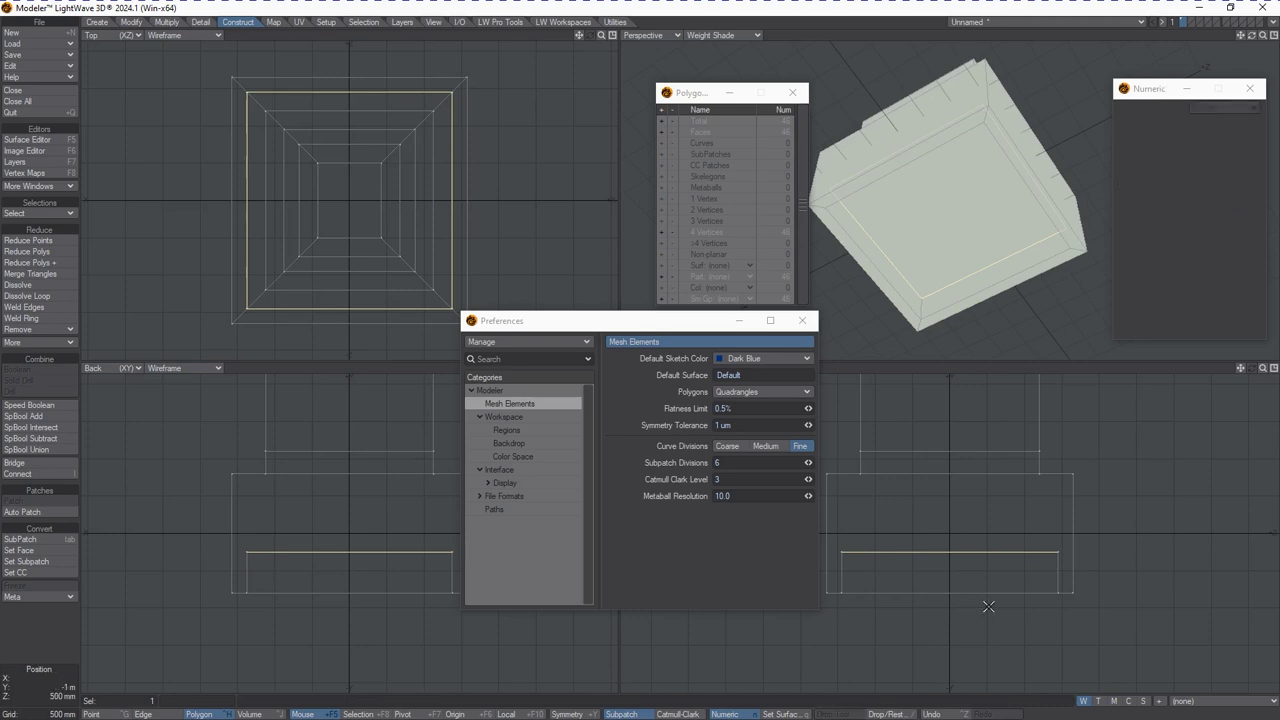
left_click(990, 648)
key("Tab")
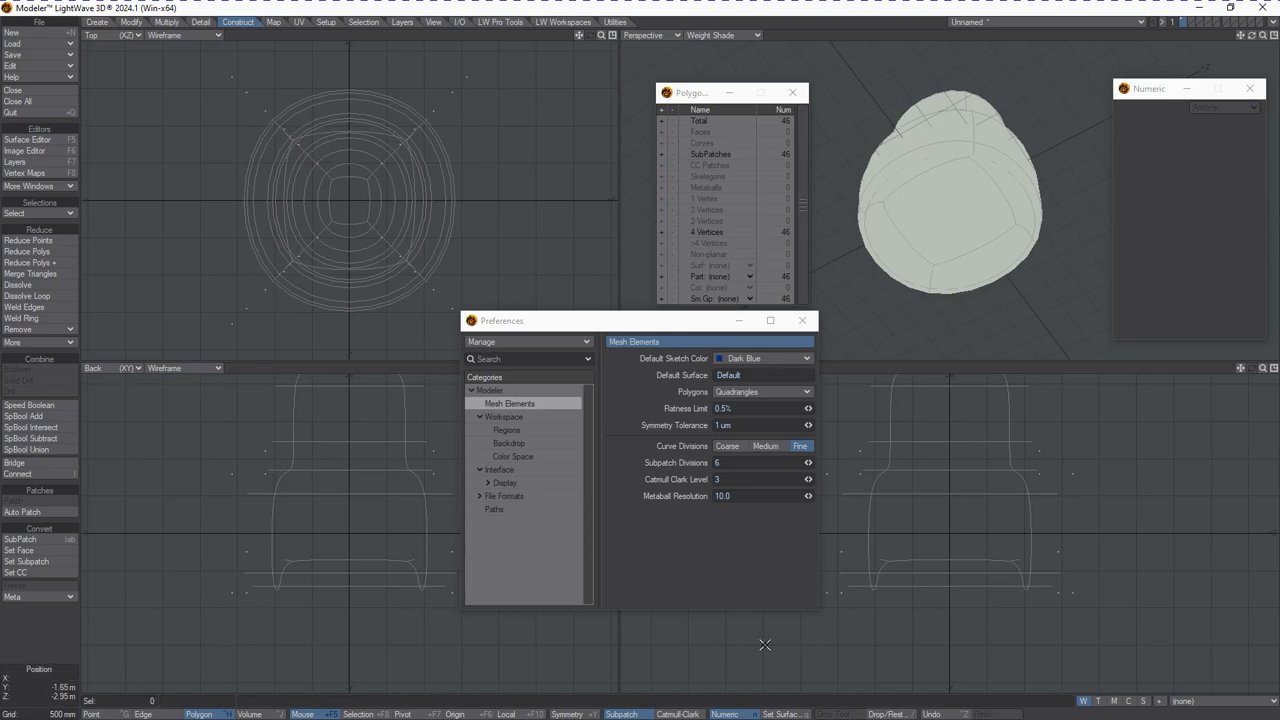
key("Tab")
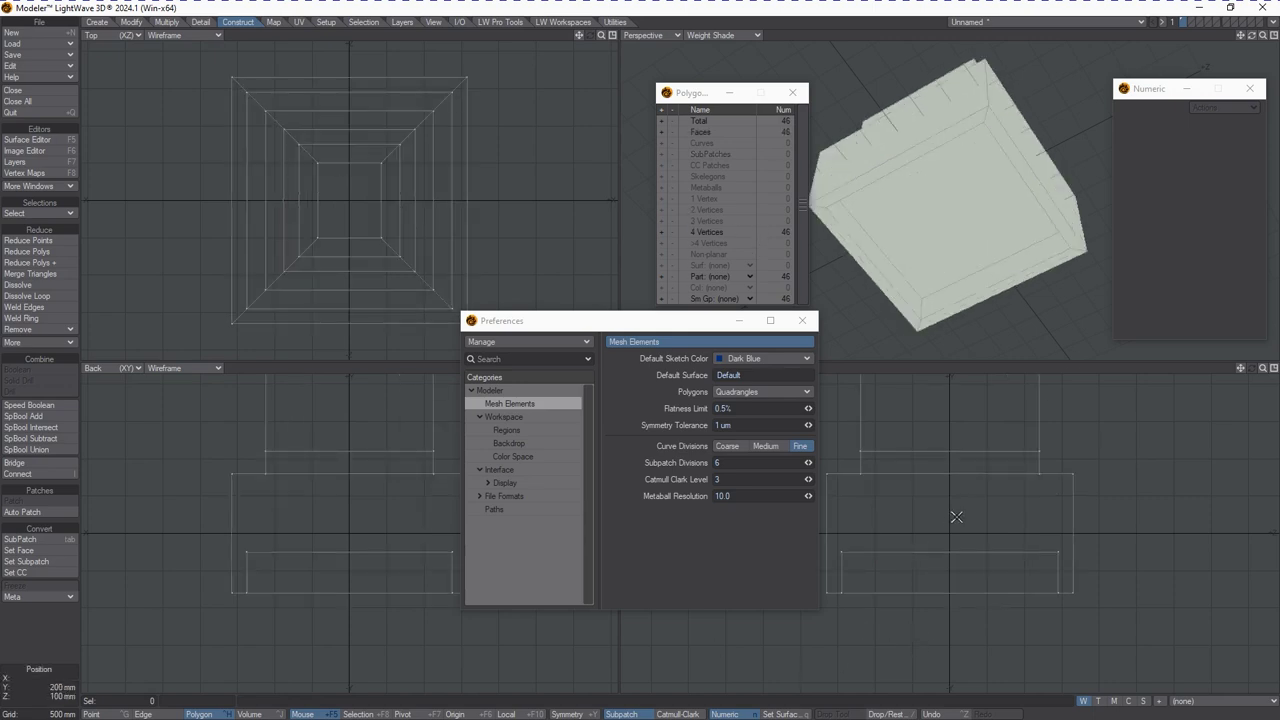
Step: Add a horizontal Knife cut just above the body's lower edge and convert the model to SubPatches
key("shift+k")
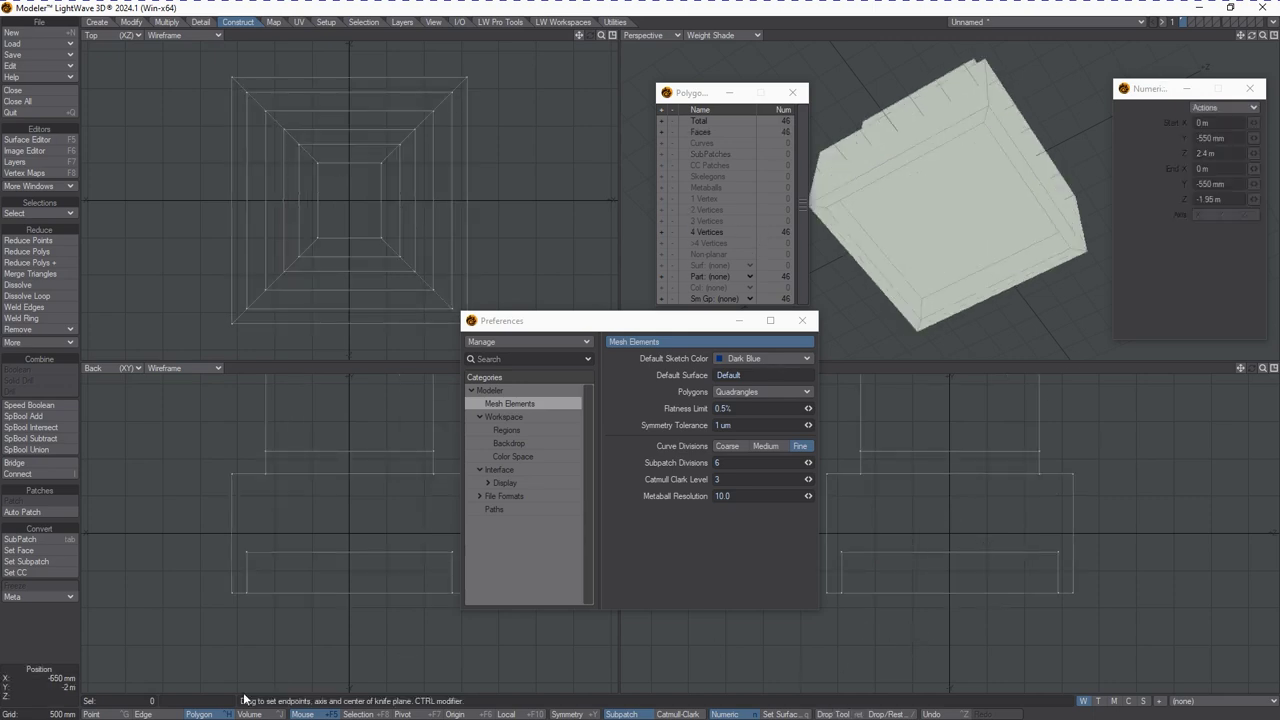
left_click_drag(619, 327, 0, 347)
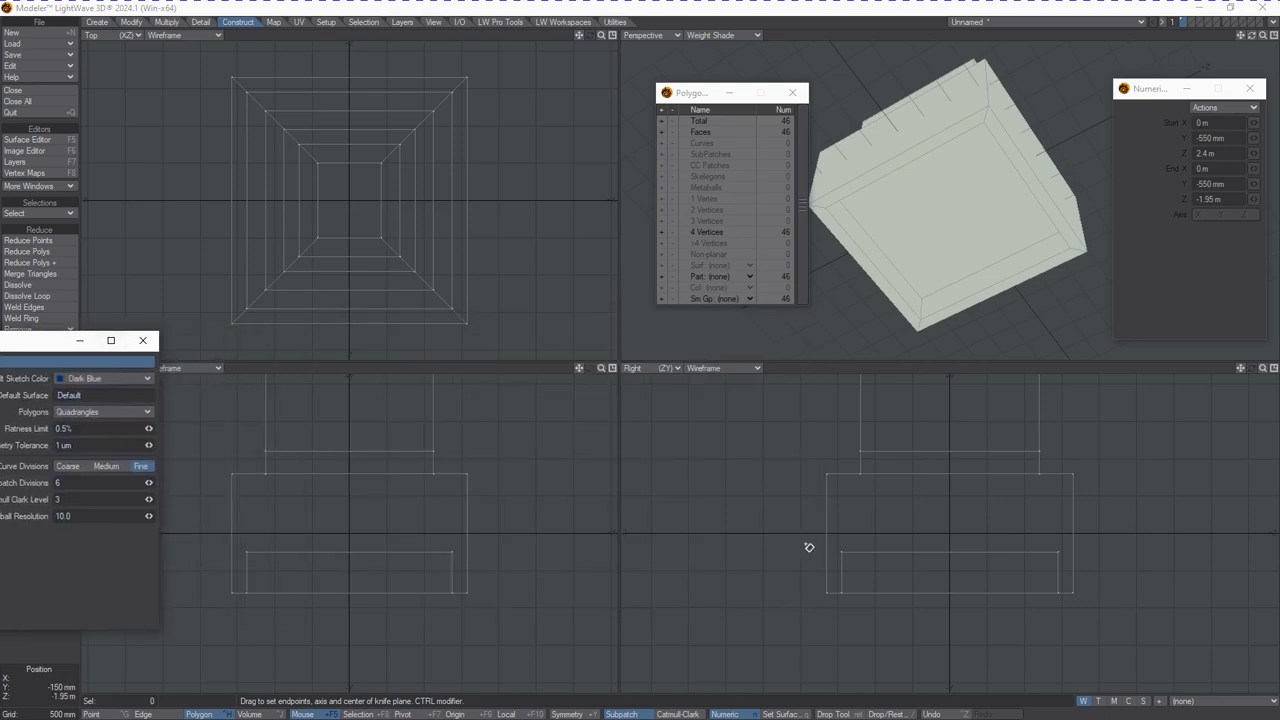
left_click_drag(818, 586, 1114, 580)
key("space")
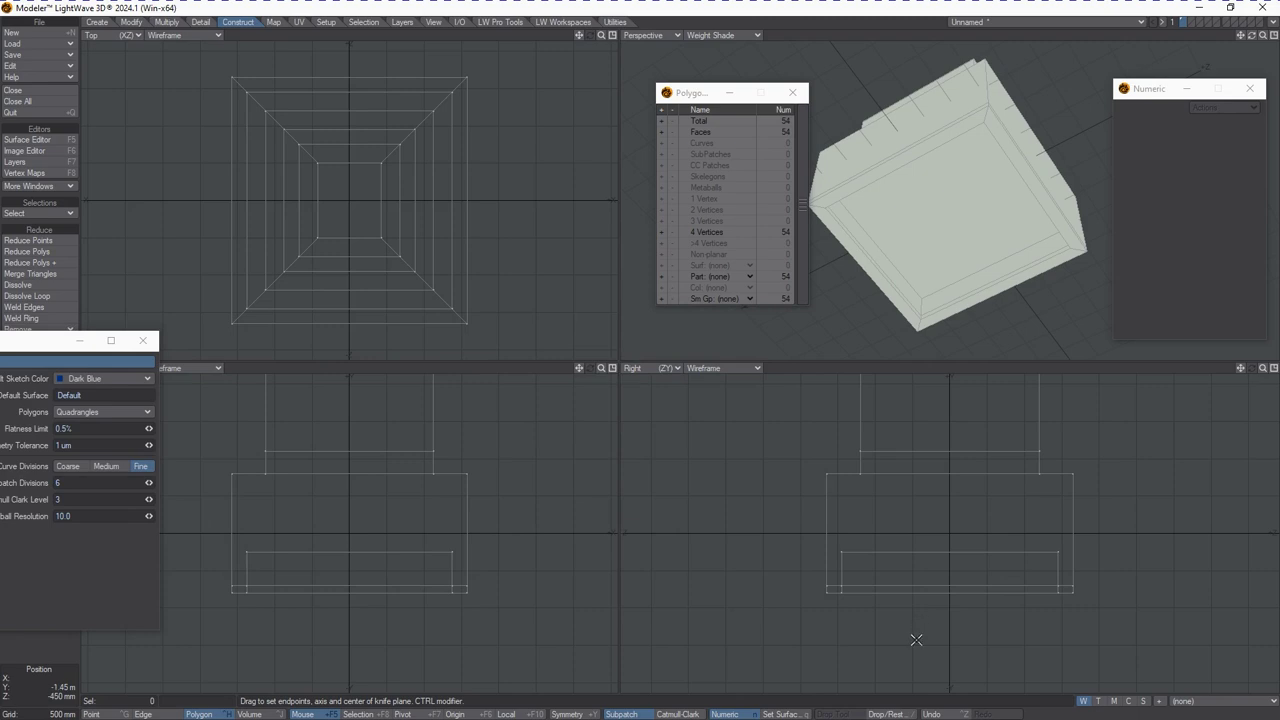
key("Tab")
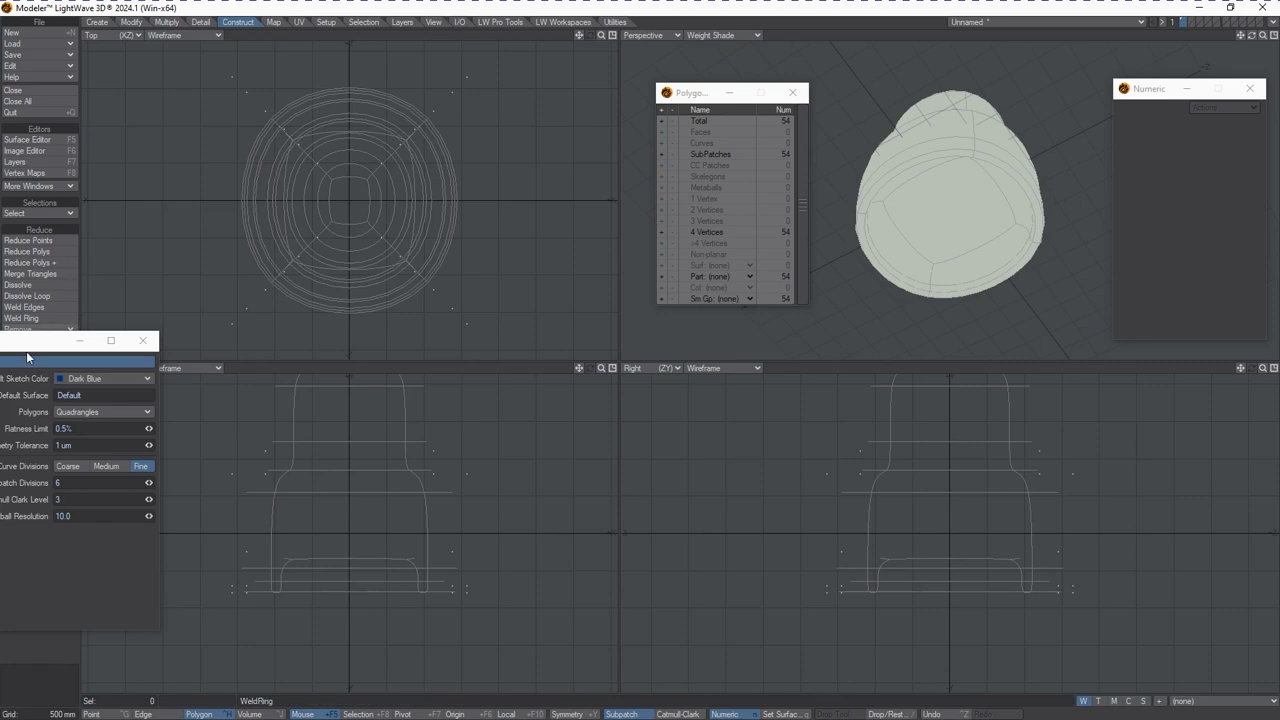
Step: Freeze the SubPatches into polygons and convert the resulting dense mesh to SubPatches
left_click_drag(14, 346, 598, 249)
left_click(38, 586)
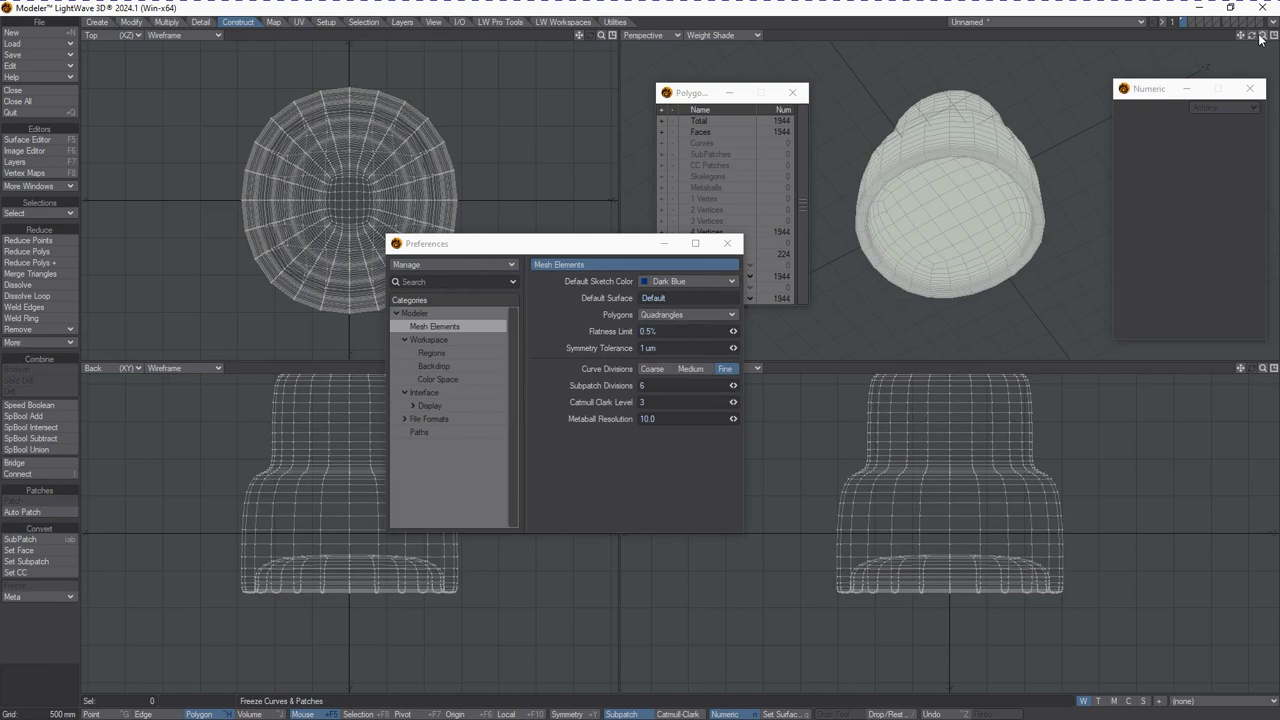
mouse_move(1252, 36)
left_mouse_down()
mouse_move(1252, 62)
mouse_move(1247, 40)
left_mouse_up()
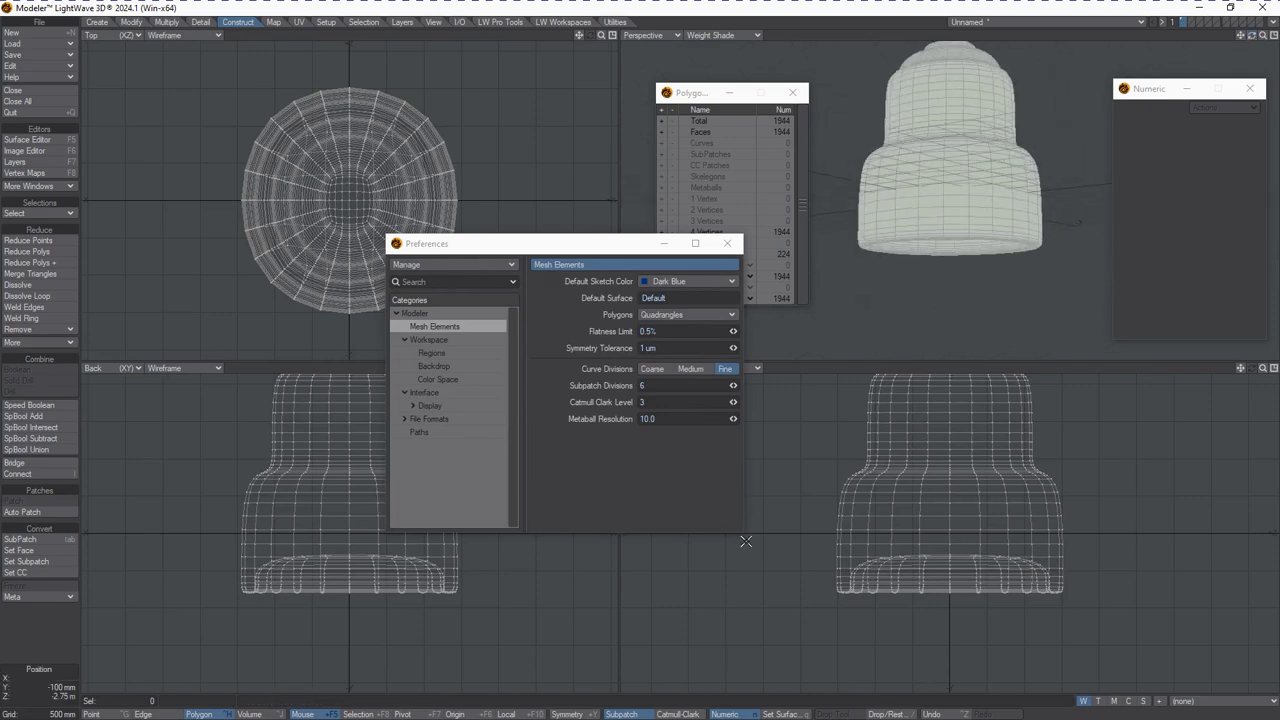
key("Tab")
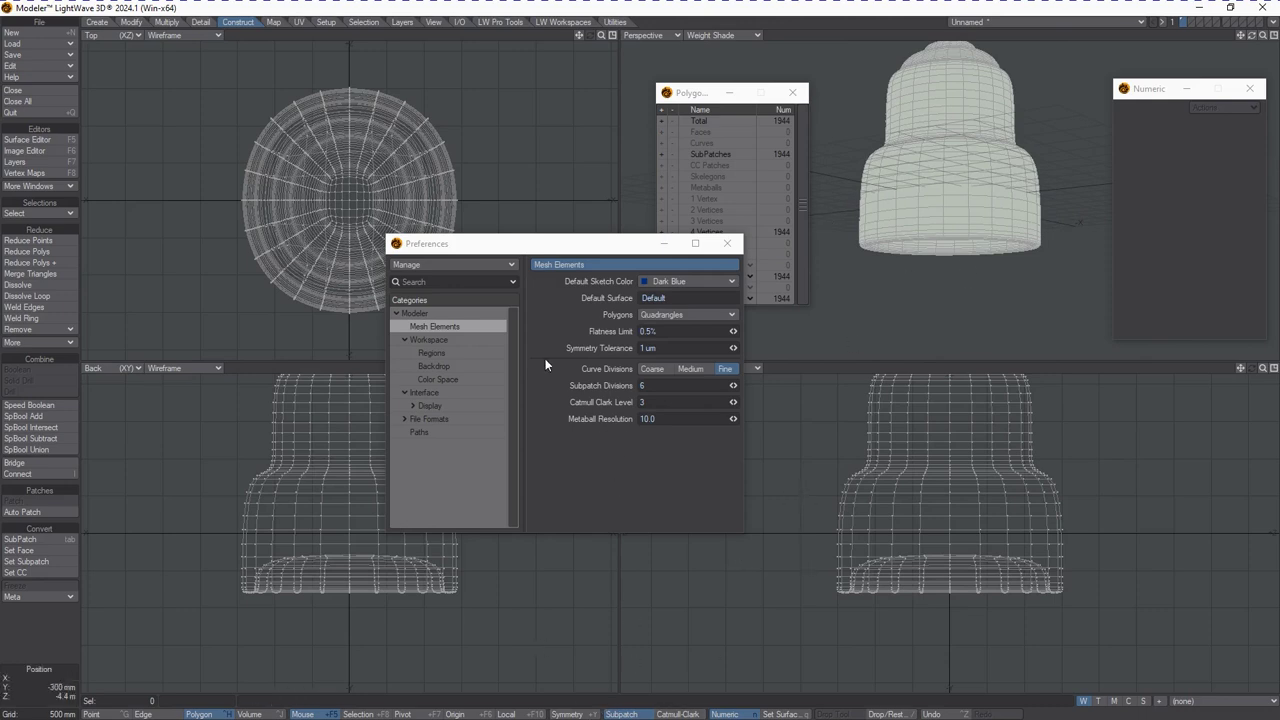
Step: Select a vertical polygon strip over the dense mesh, inspect the underside, deselect it, and undo back to the unfrozen SubPatches
left_click_drag(955, 172, 955, 203)
key("]")
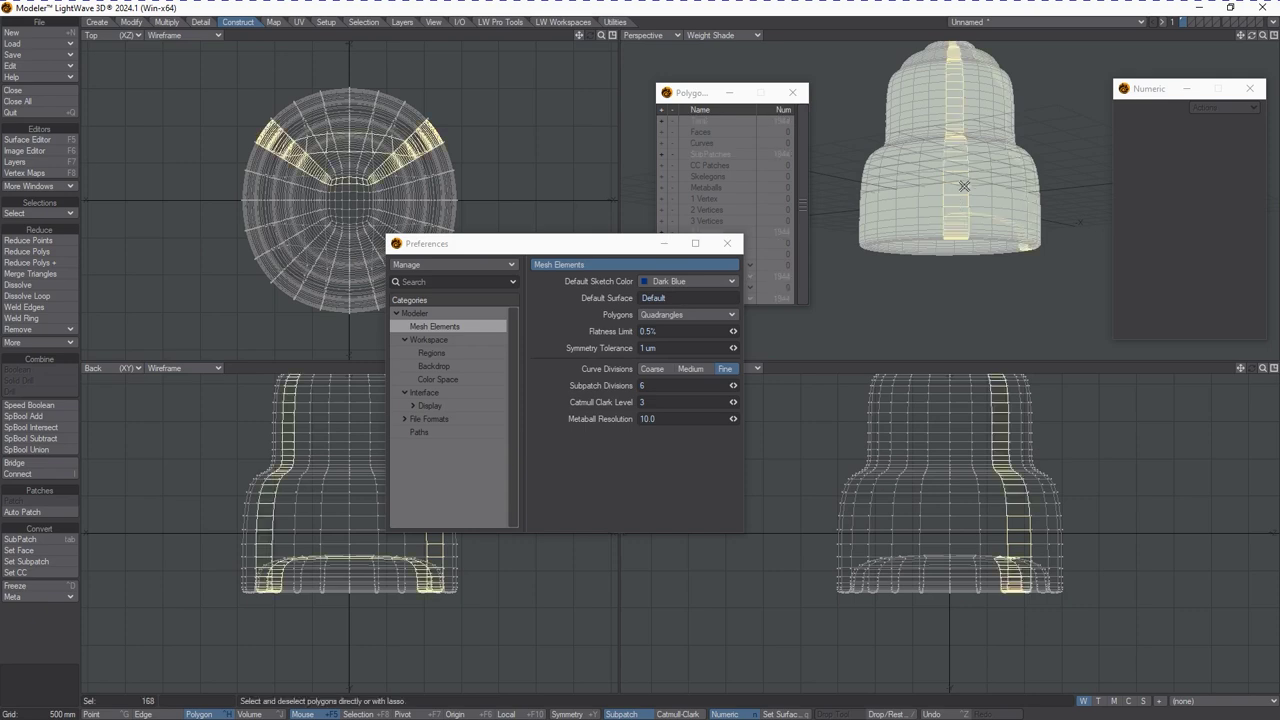
left_click_drag(1250, 37, 1250, 38)
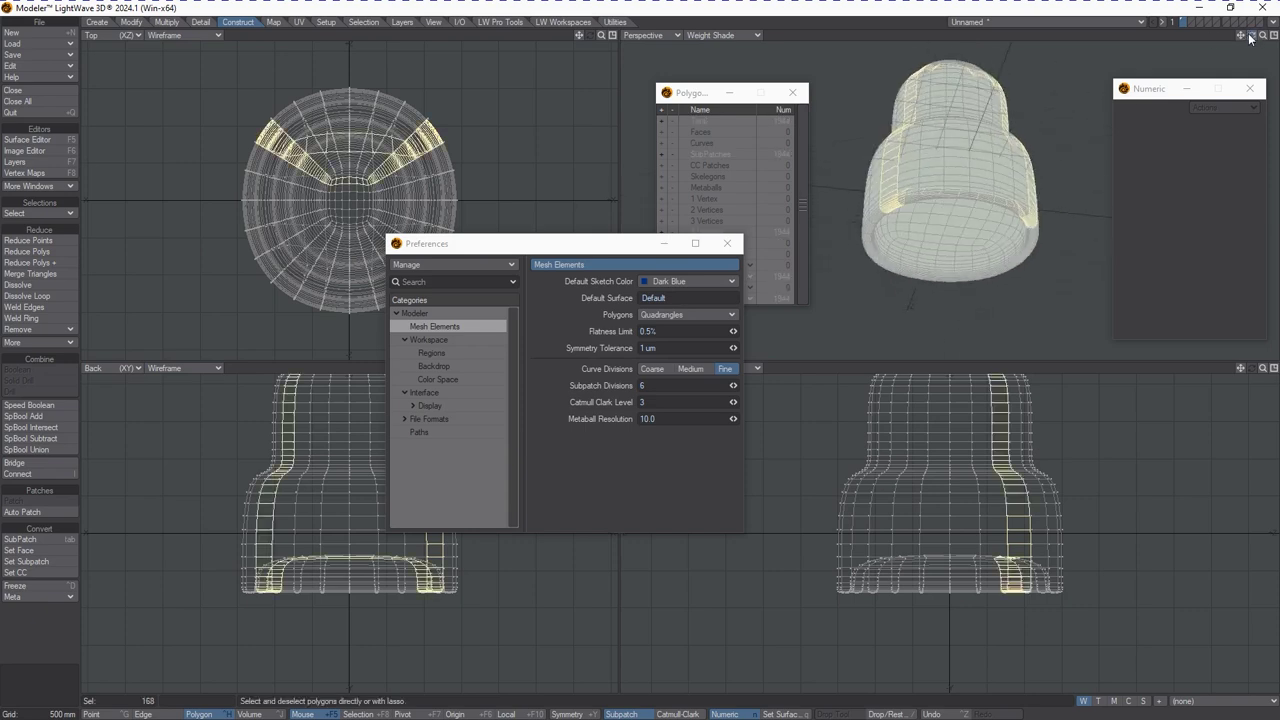
left_click(764, 508)
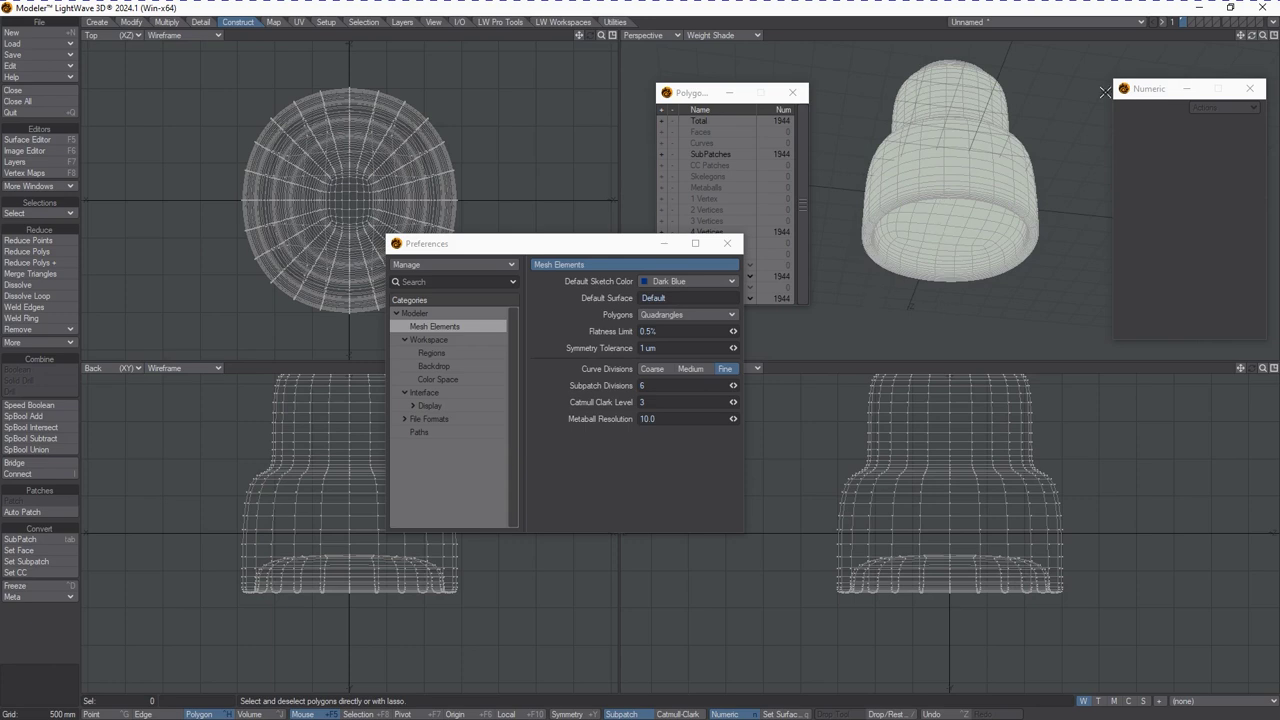
left_click_drag(1252, 38, 1250, 39)
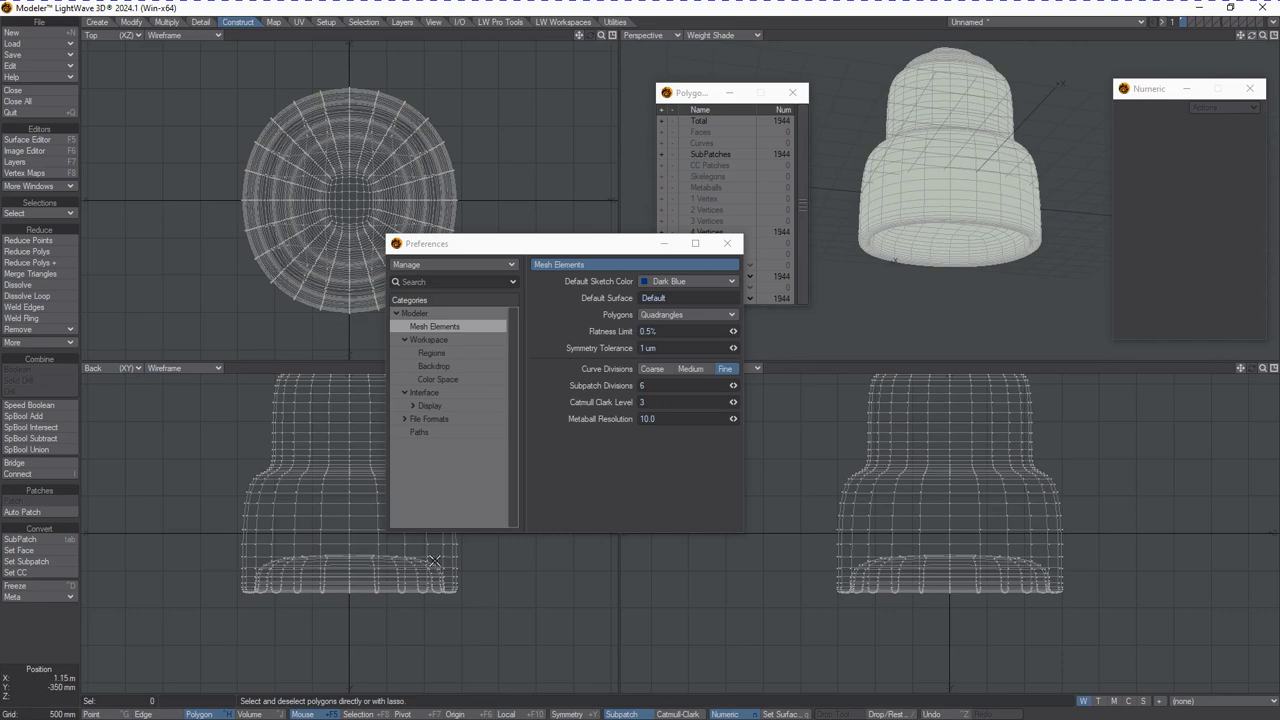
key("ctrl+z")
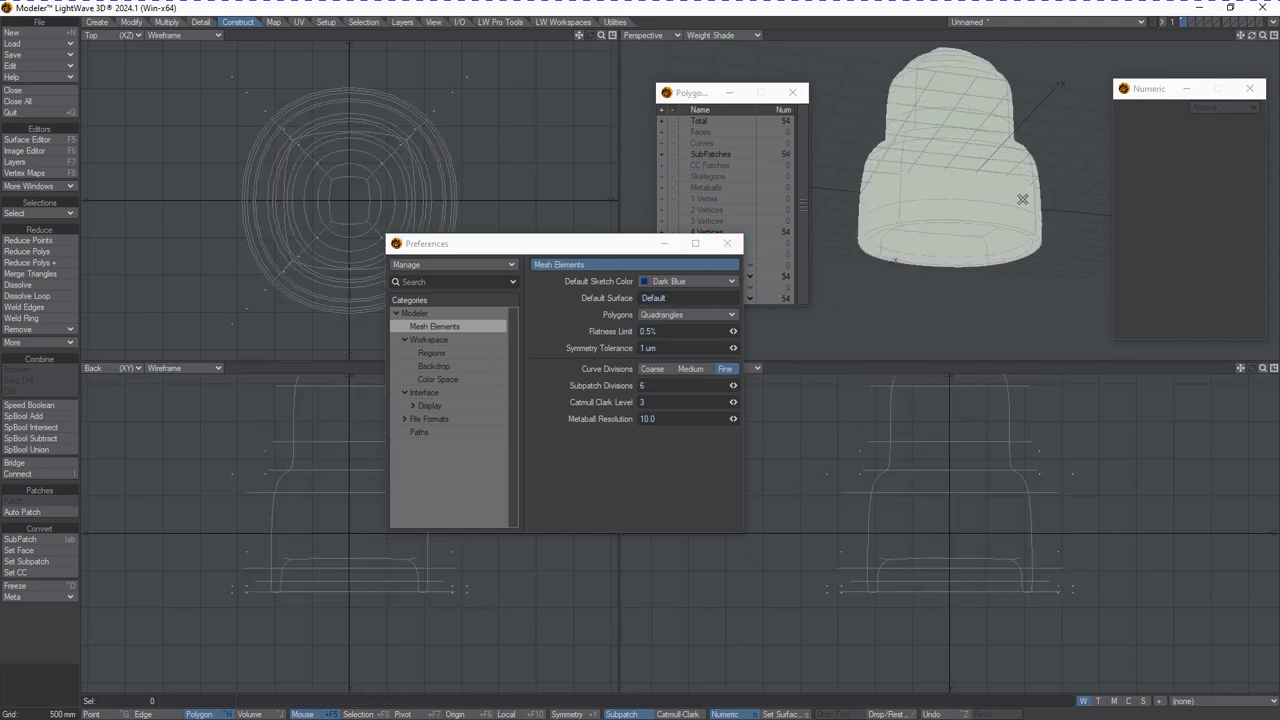
Step: Select a side patch of the lower body and turn on Show Guides in the Workspace preferences
left_click(970, 186)
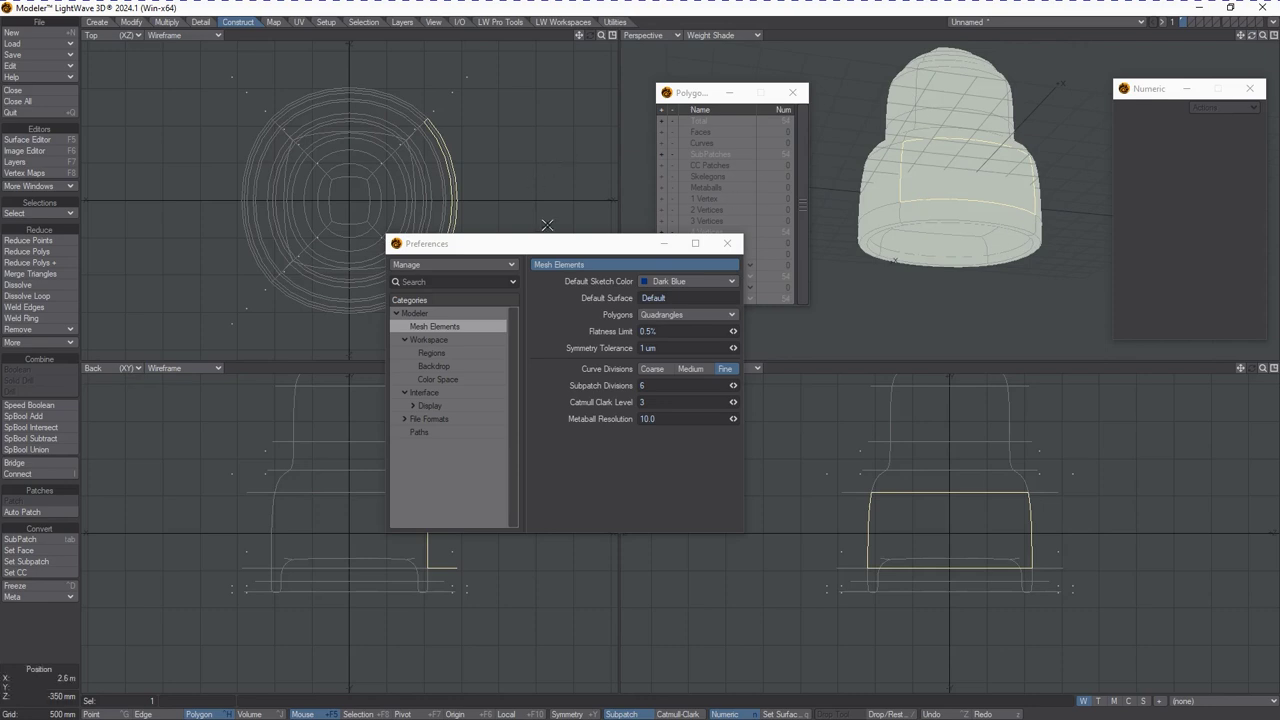
left_click_drag(525, 251, 559, 300)
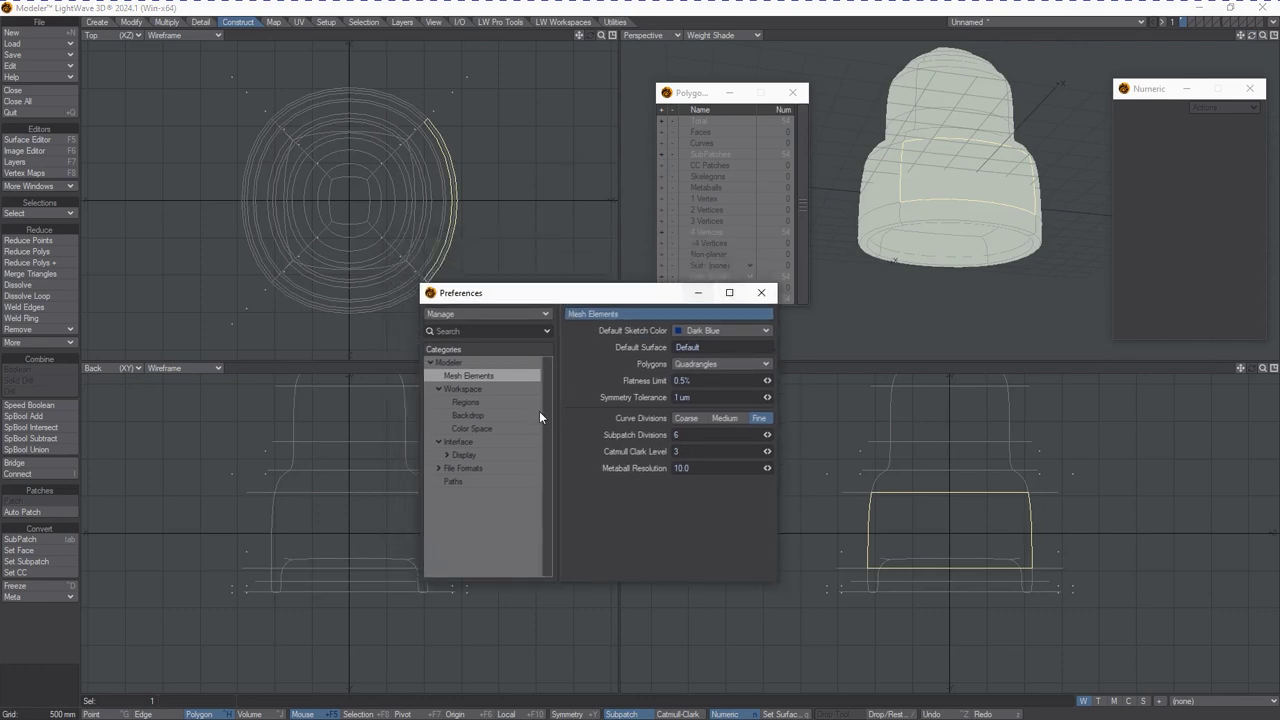
left_click(475, 390)
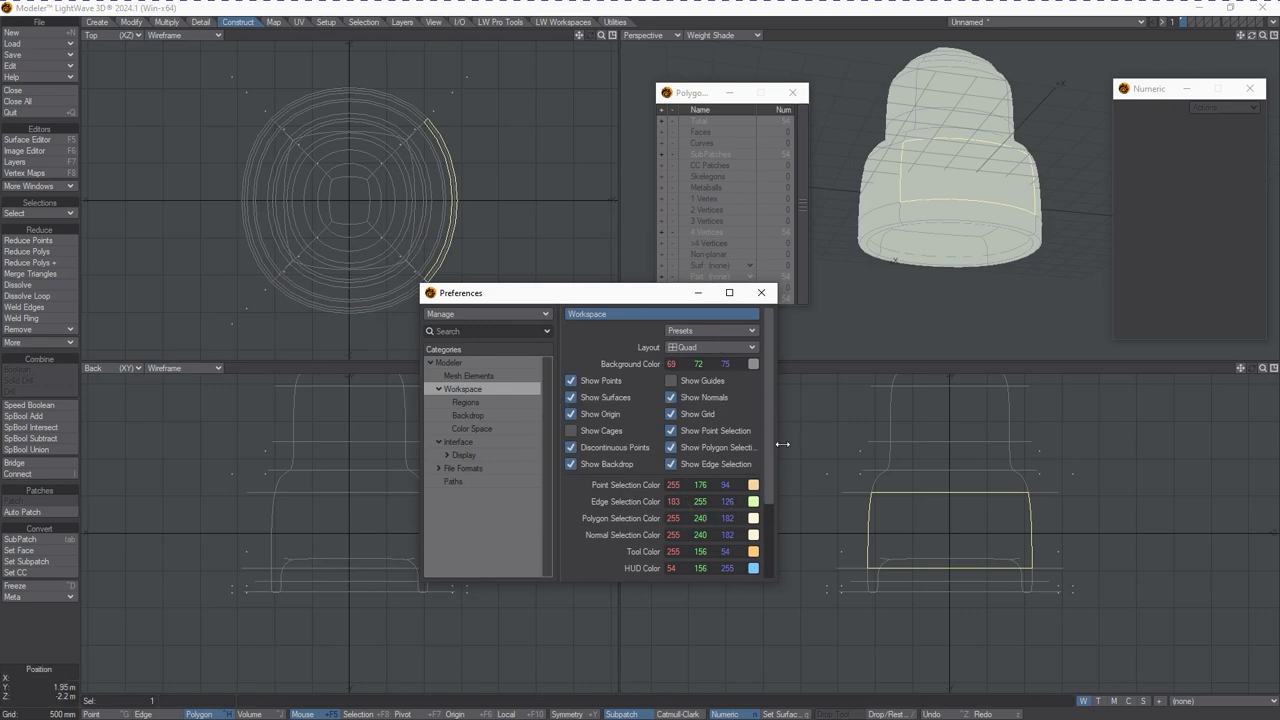
left_click(671, 381)
left_click_drag(1247, 39, 1251, 40)
left_click(592, 606)
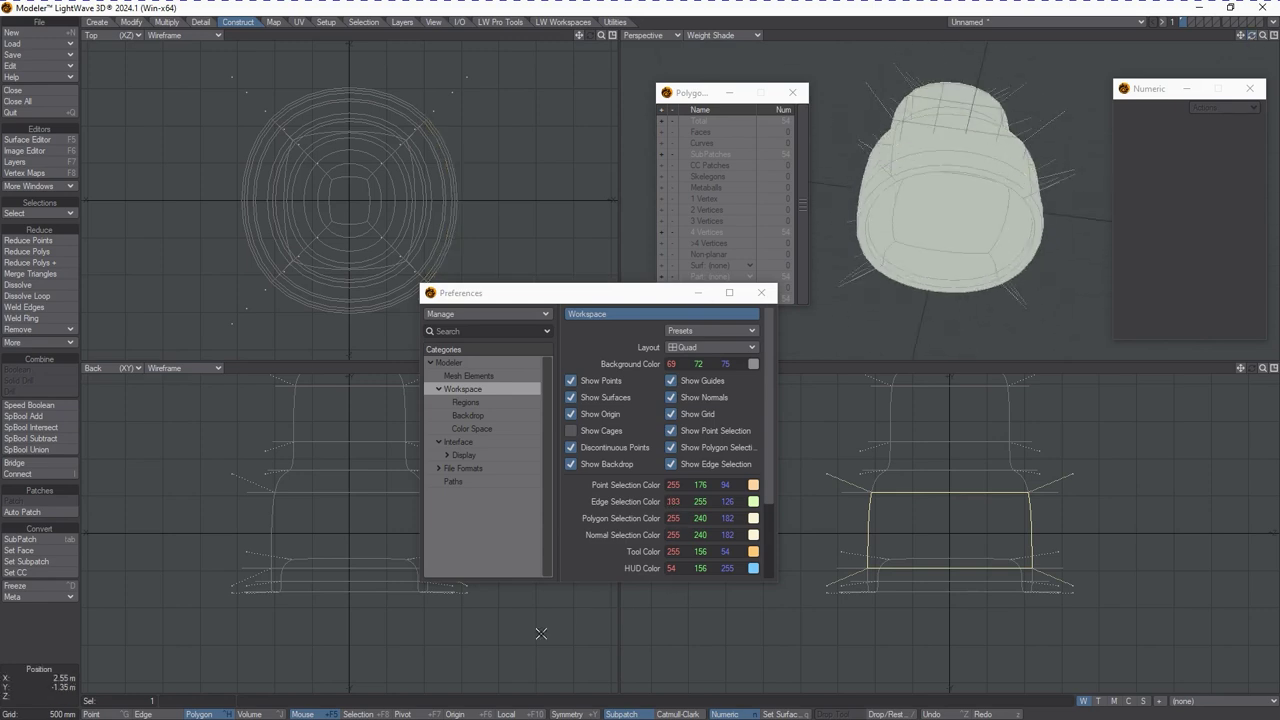
Step: Turn off SubPatches, select the large side polygon of the lower body, and move the preferences window aside
key("Tab")
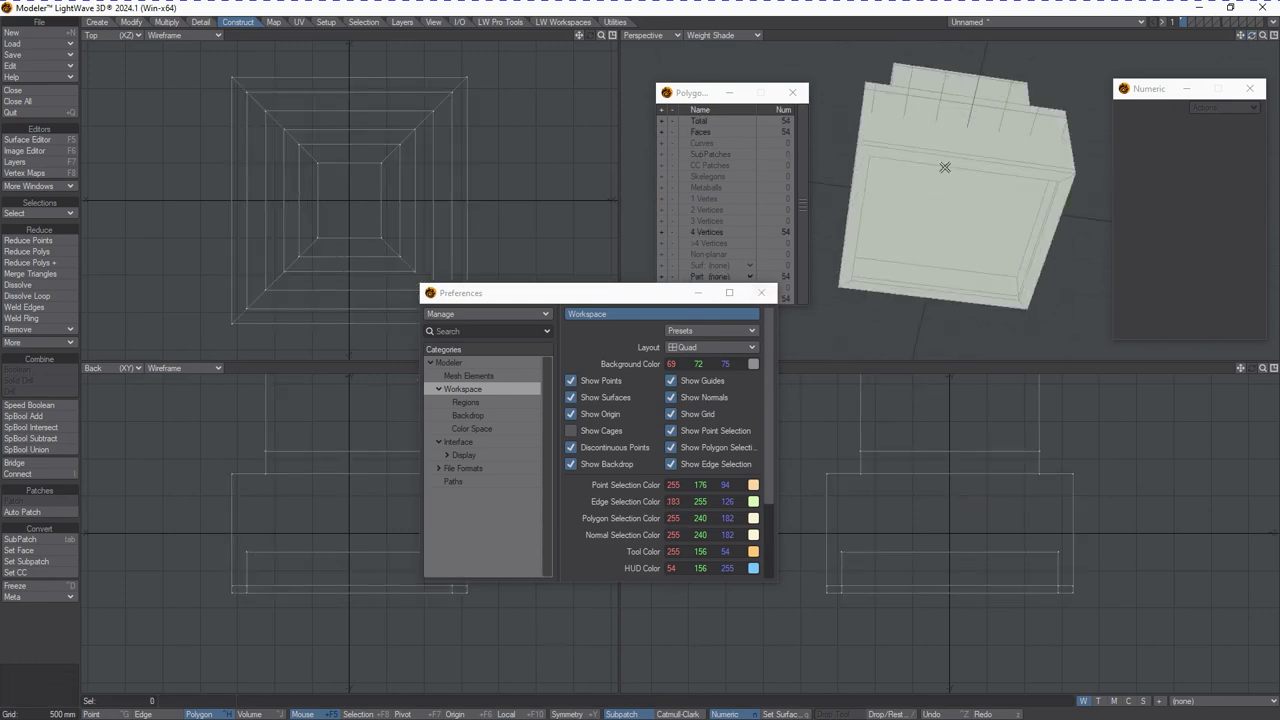
left_click(960, 132)
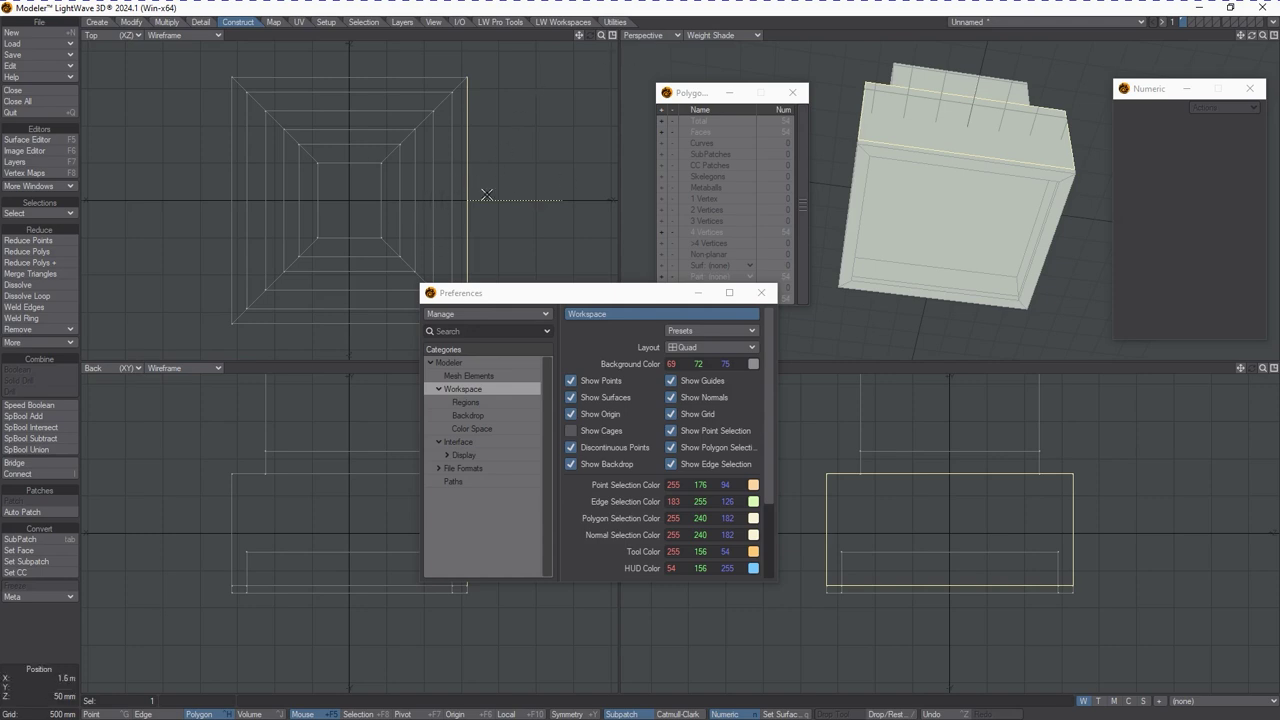
left_click_drag(600, 294, 1277, 385)
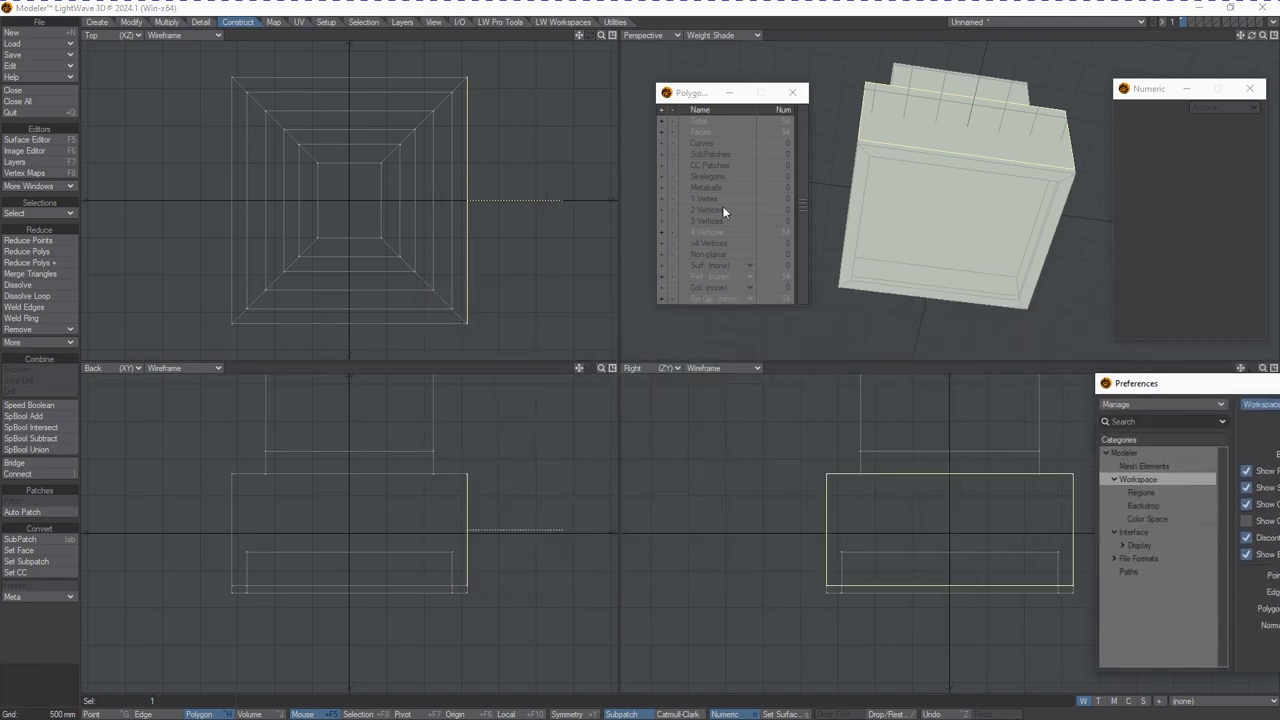
Step: Select two adjacent large side polygons of the lower body, examine their normals from several angles, and clear the selection
left_click_drag(1250, 37, 1251, 41)
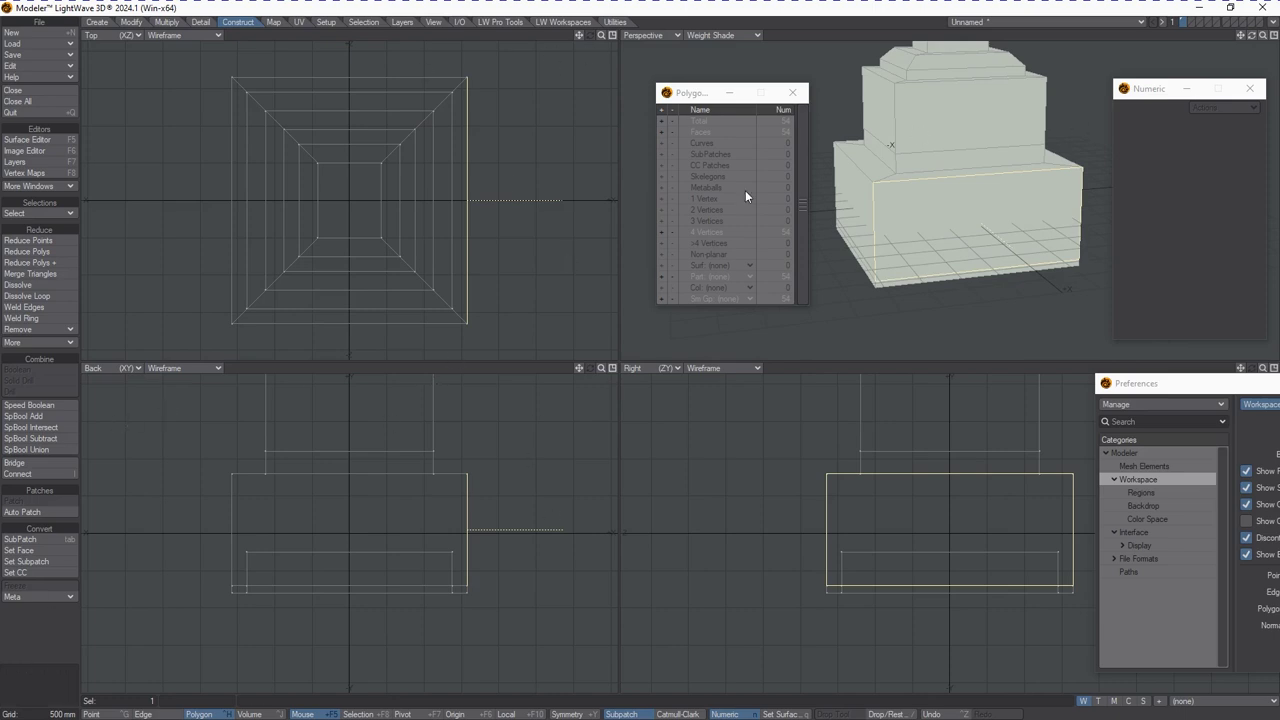
left_click_drag(1250, 37, 1150, 164)
left_click(1031, 226)
left_click(1037, 235)
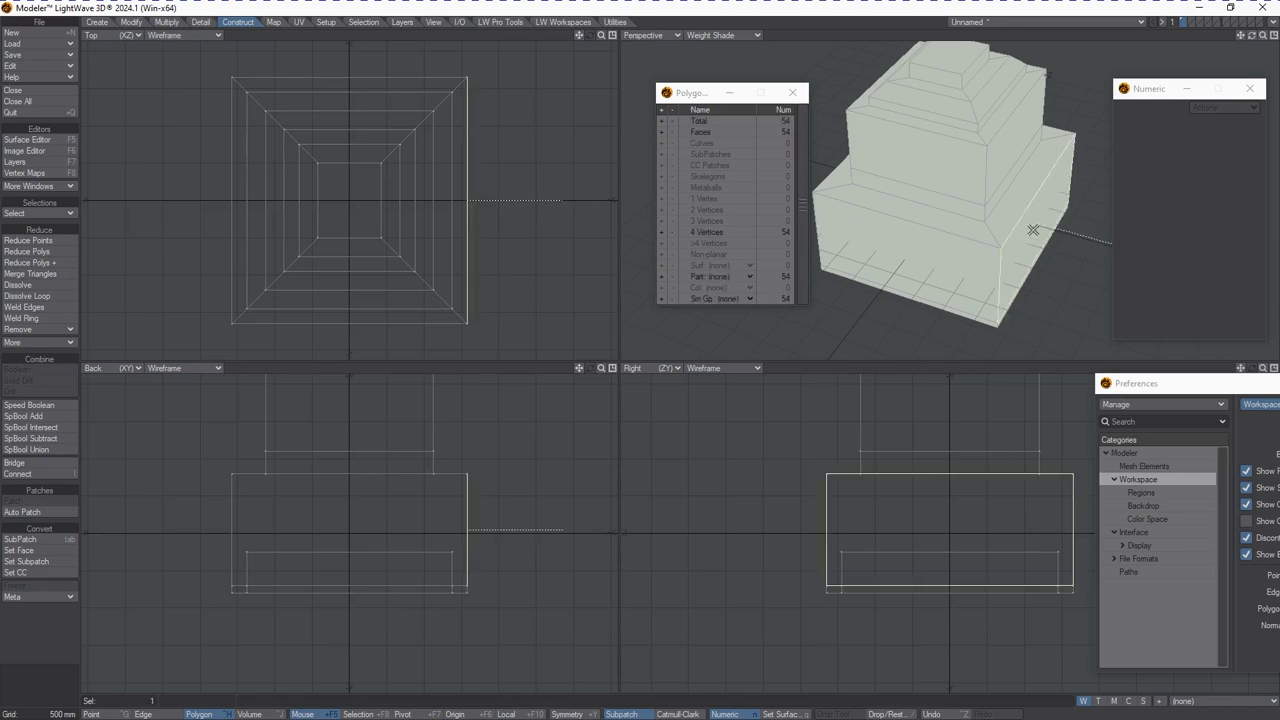
left_click(983, 282)
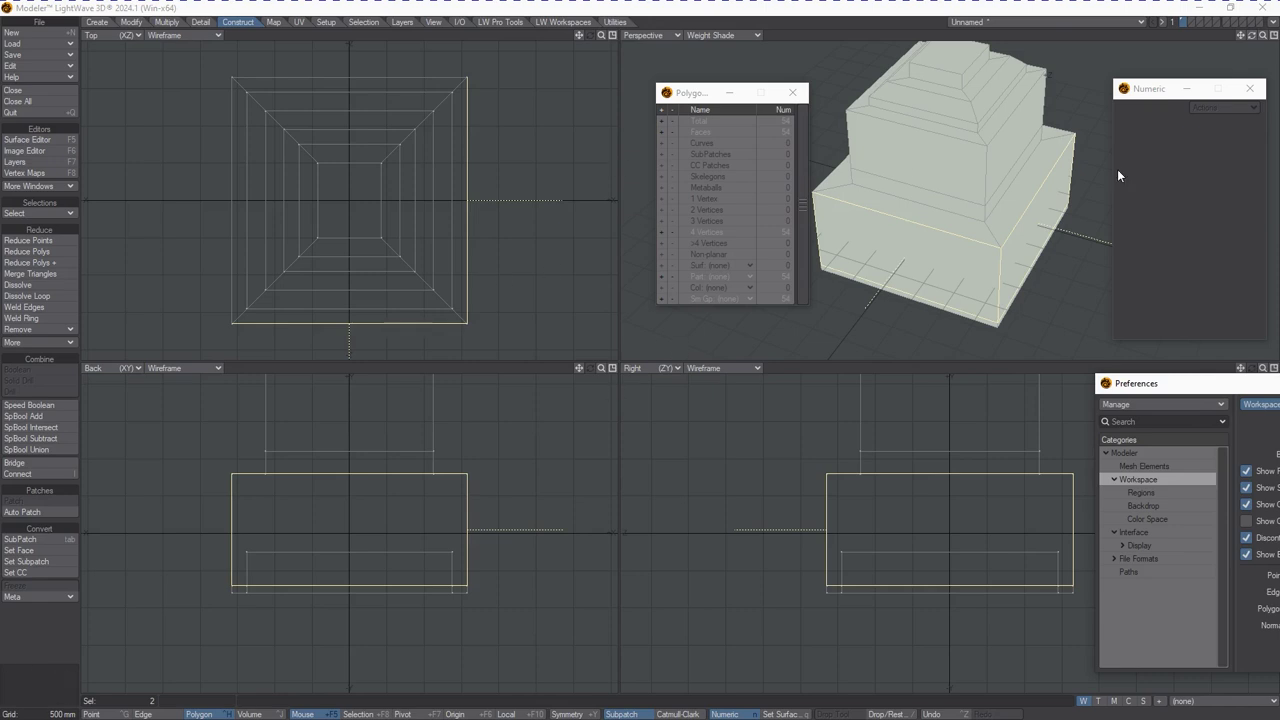
left_click_drag(1251, 36, 808, 302)
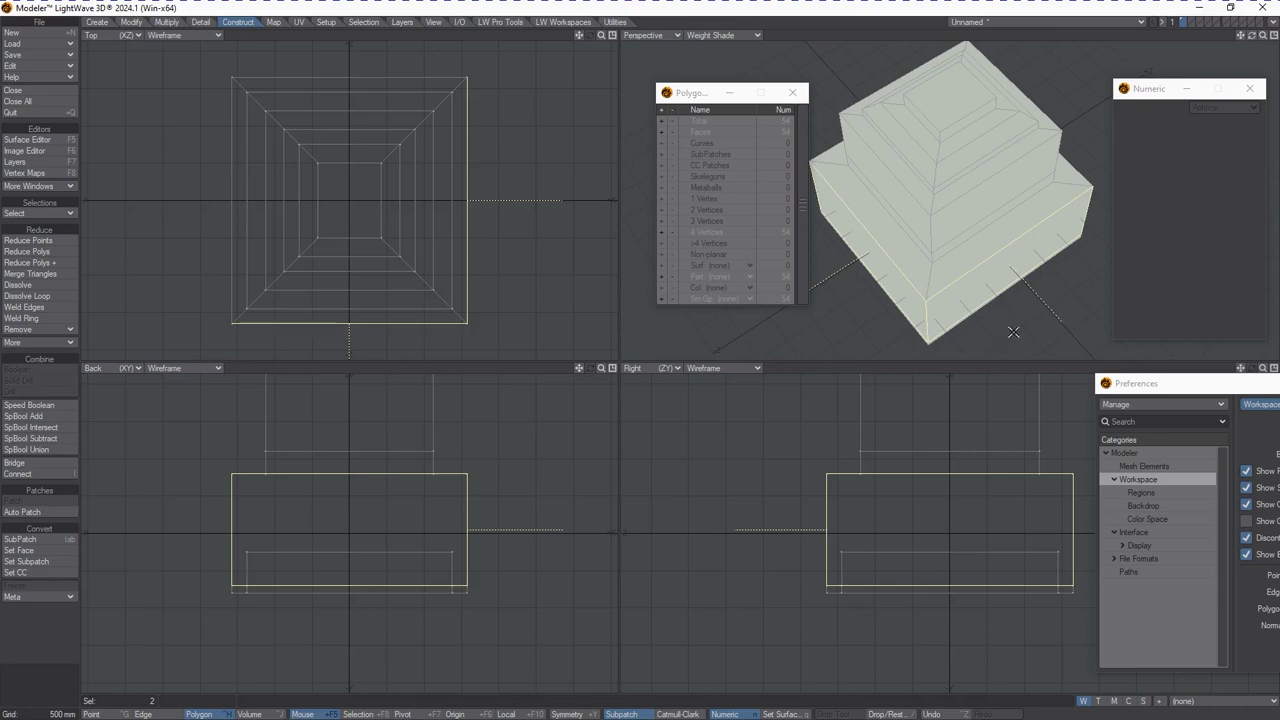
left_click(523, 322)
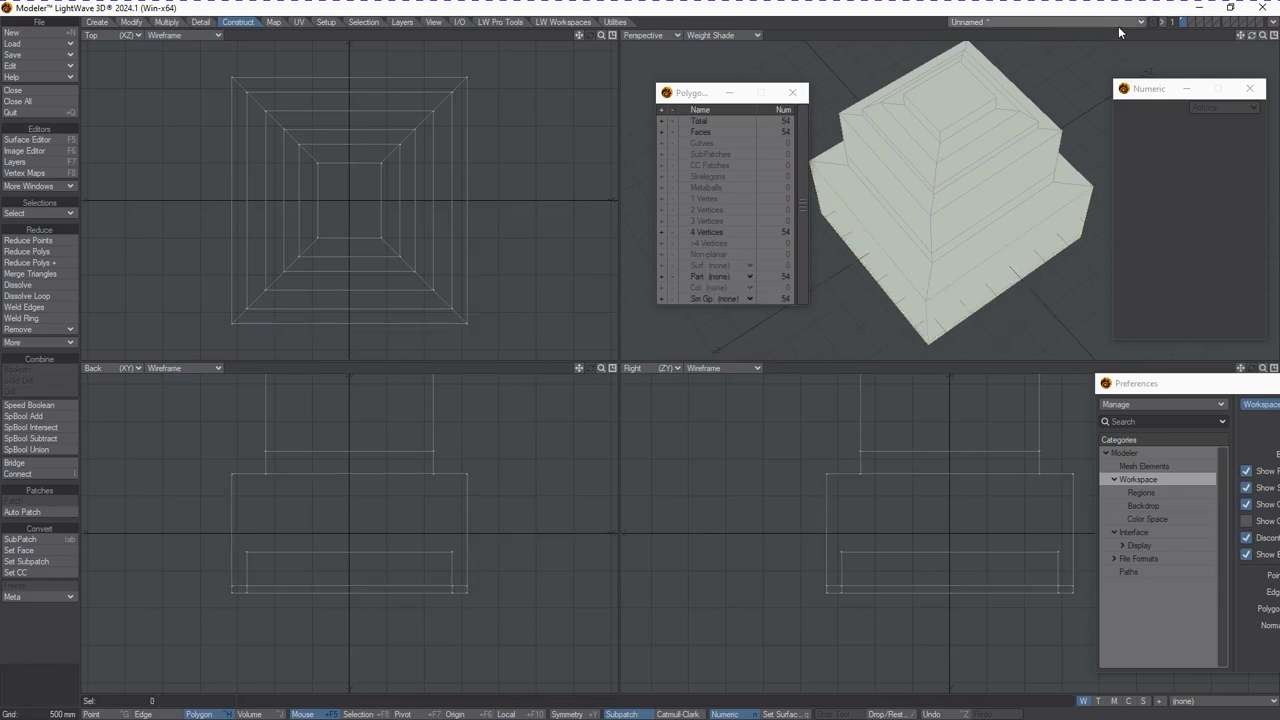
Step: Create a flat rectangular polygon with the Box tool in the second layer, drawn around the origin in the top view
left_click(1191, 22)
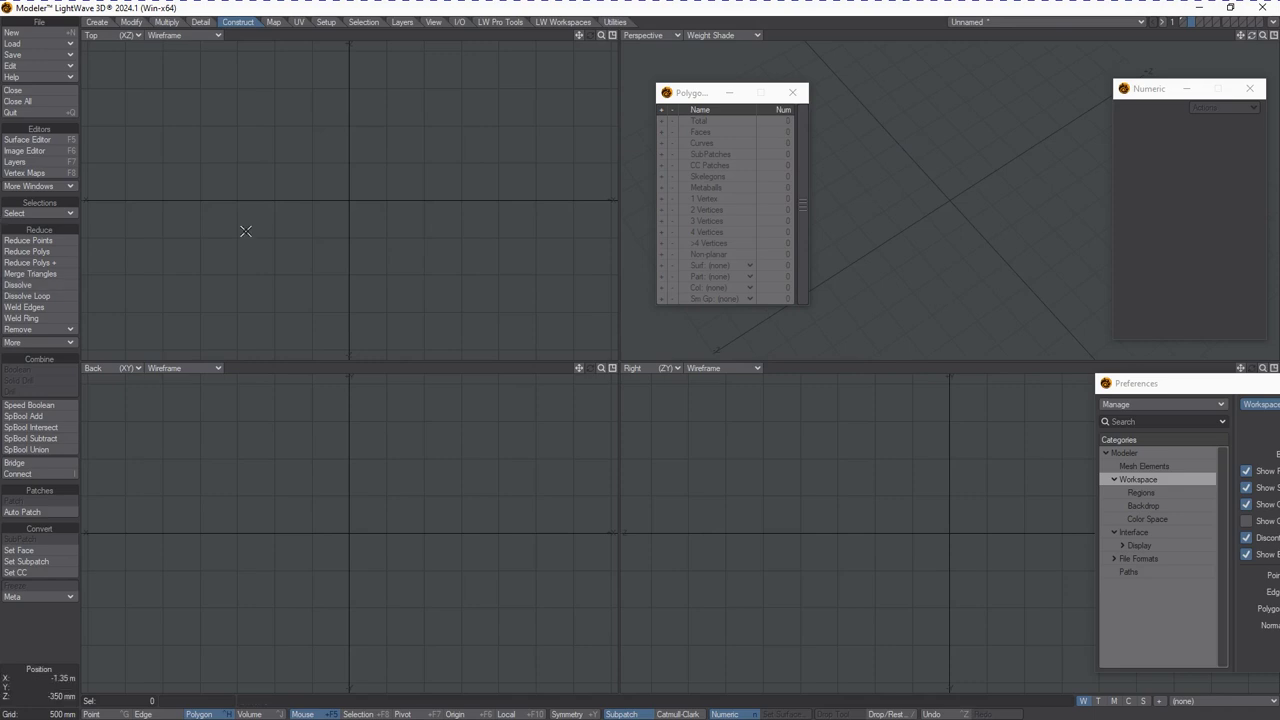
left_click(97, 22)
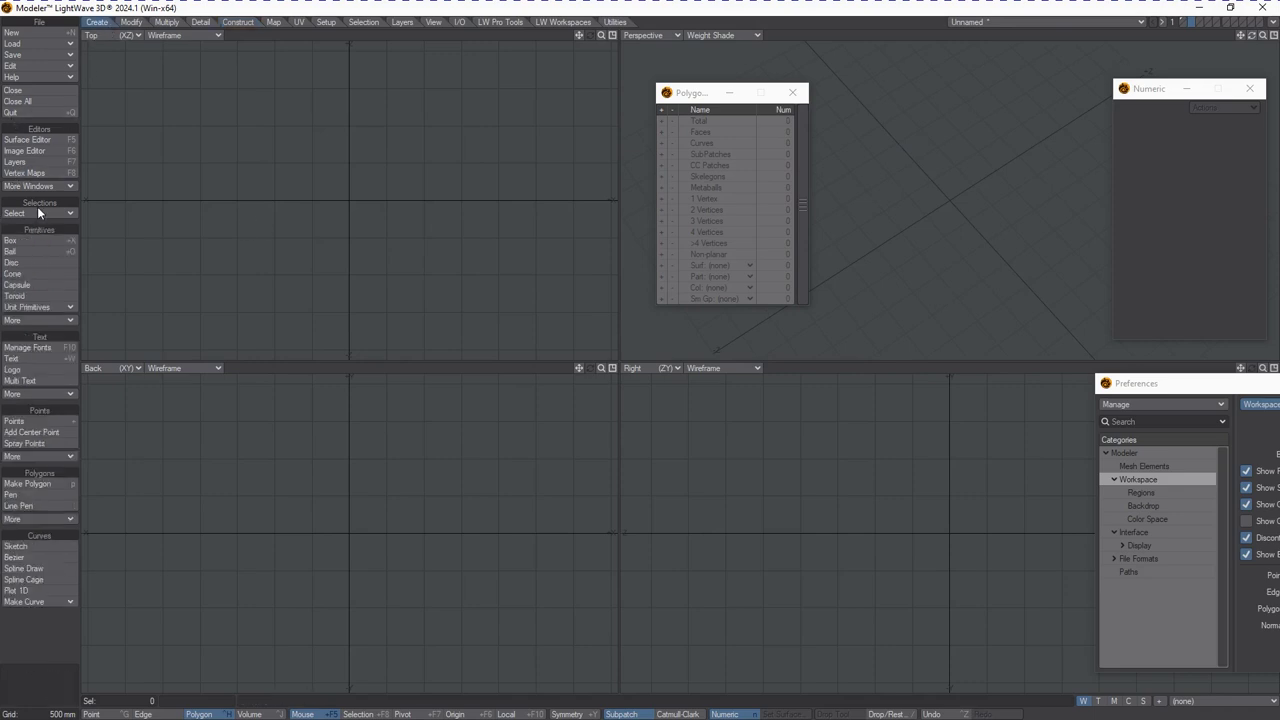
left_click(14, 240)
left_click_drag(236, 124, 459, 315)
key("space")
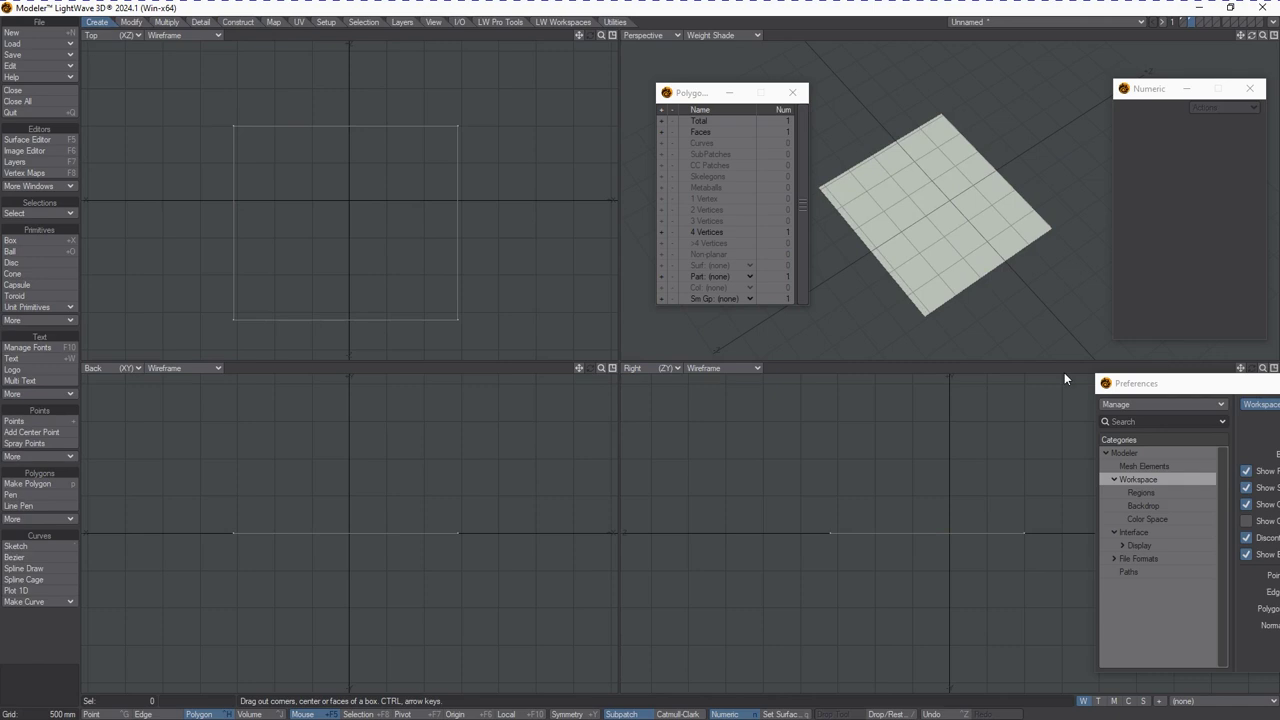
Step: Select the flat polygon and examine its normal and visibility from above and below
mouse_move(1251, 36)
left_mouse_down()
mouse_move(584, 271)
mouse_move(978, 178)
left_mouse_up()
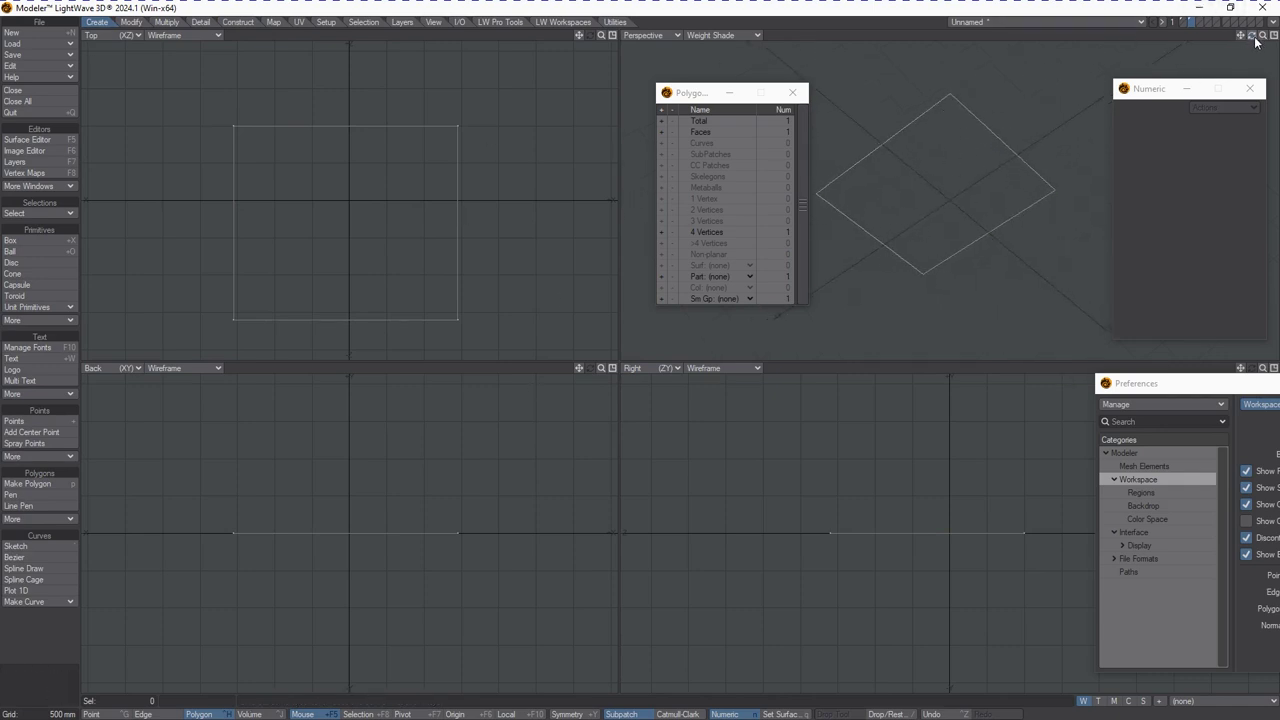
left_click_drag(1256, 41, 1252, 40)
left_click(938, 200)
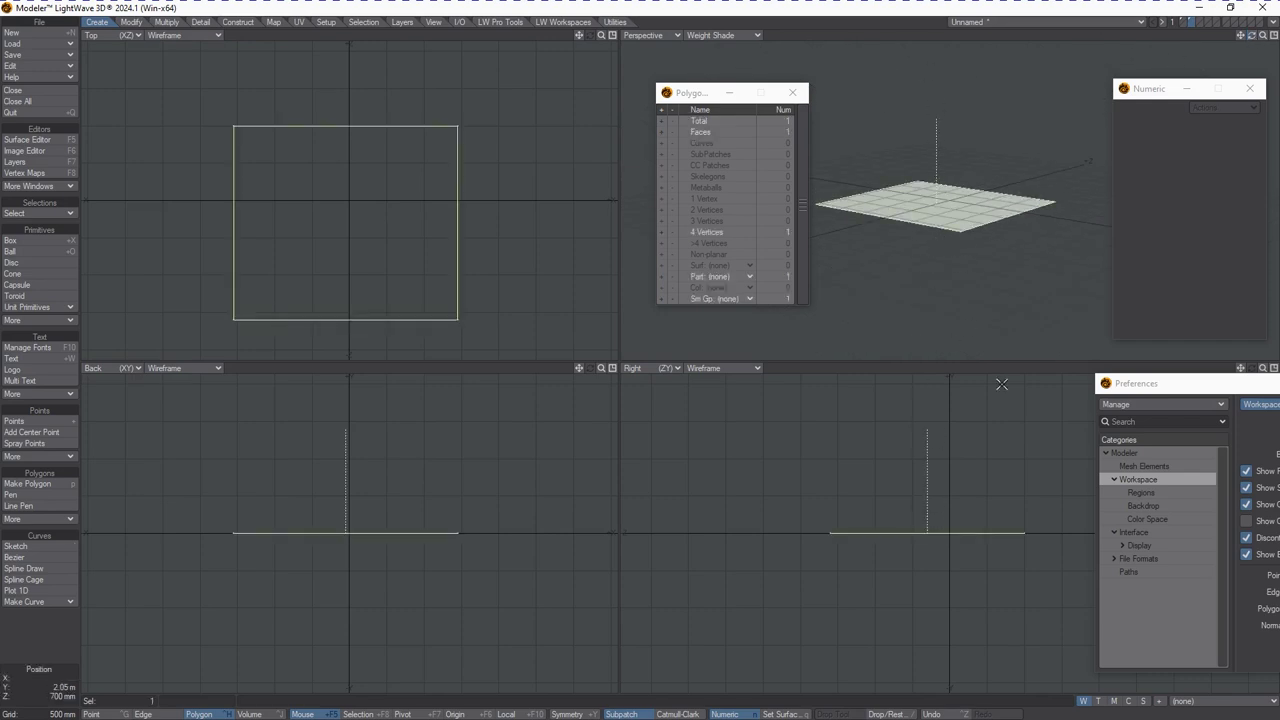
left_click_drag(1248, 40, 1251, 41)
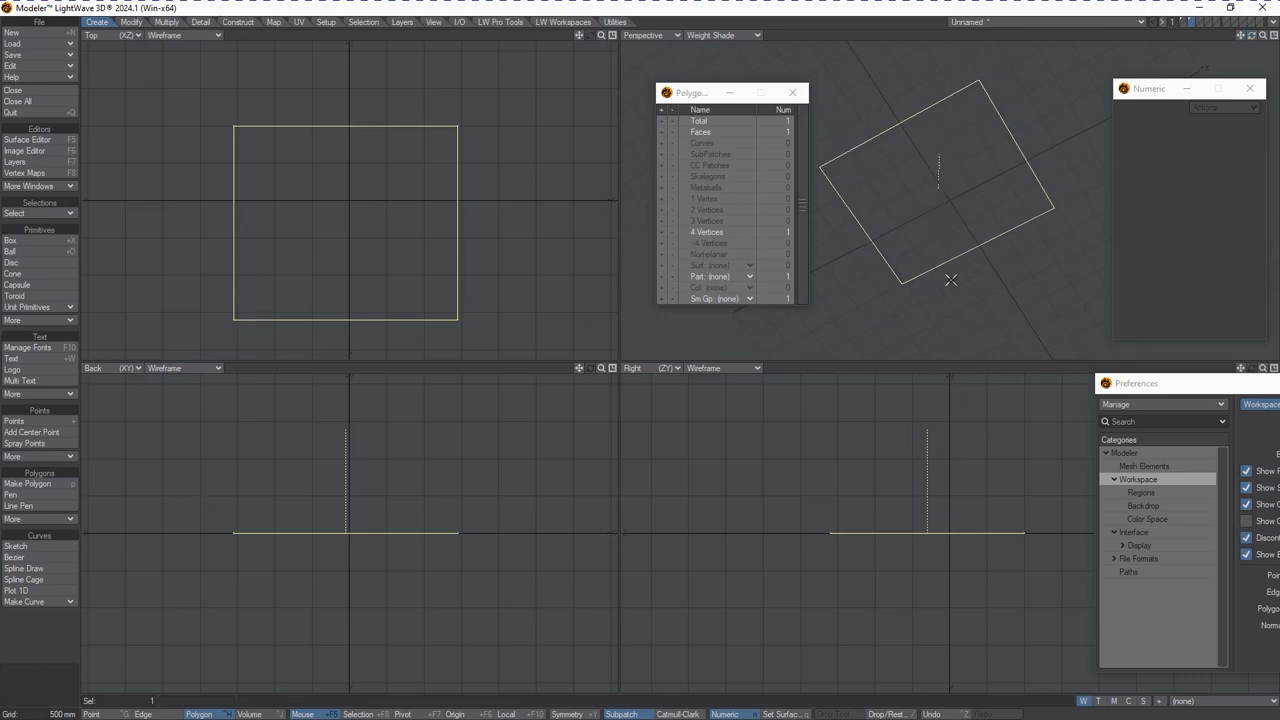
left_click_drag(1251, 38, 1250, 42)
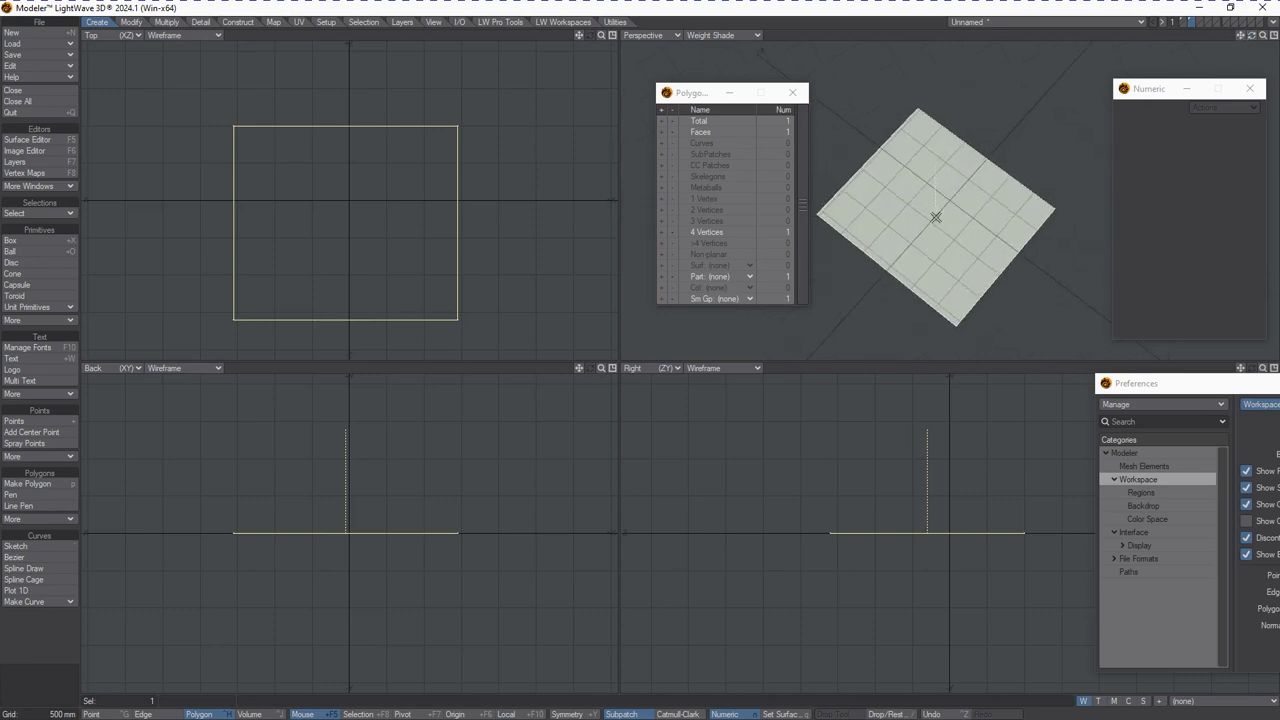
Step: Flip the flat polygon's normal downward, examine it from both sides, and flip it back upward
key("f")
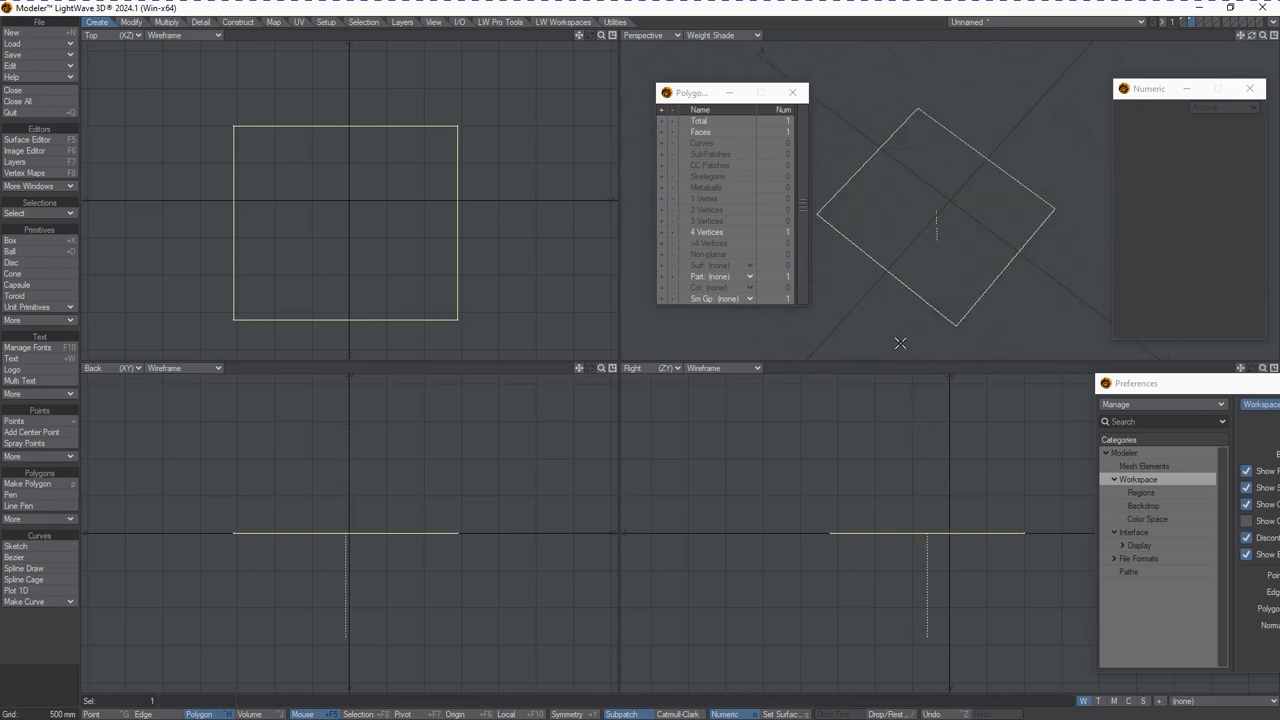
left_click_drag(1249, 38, 1250, 42)
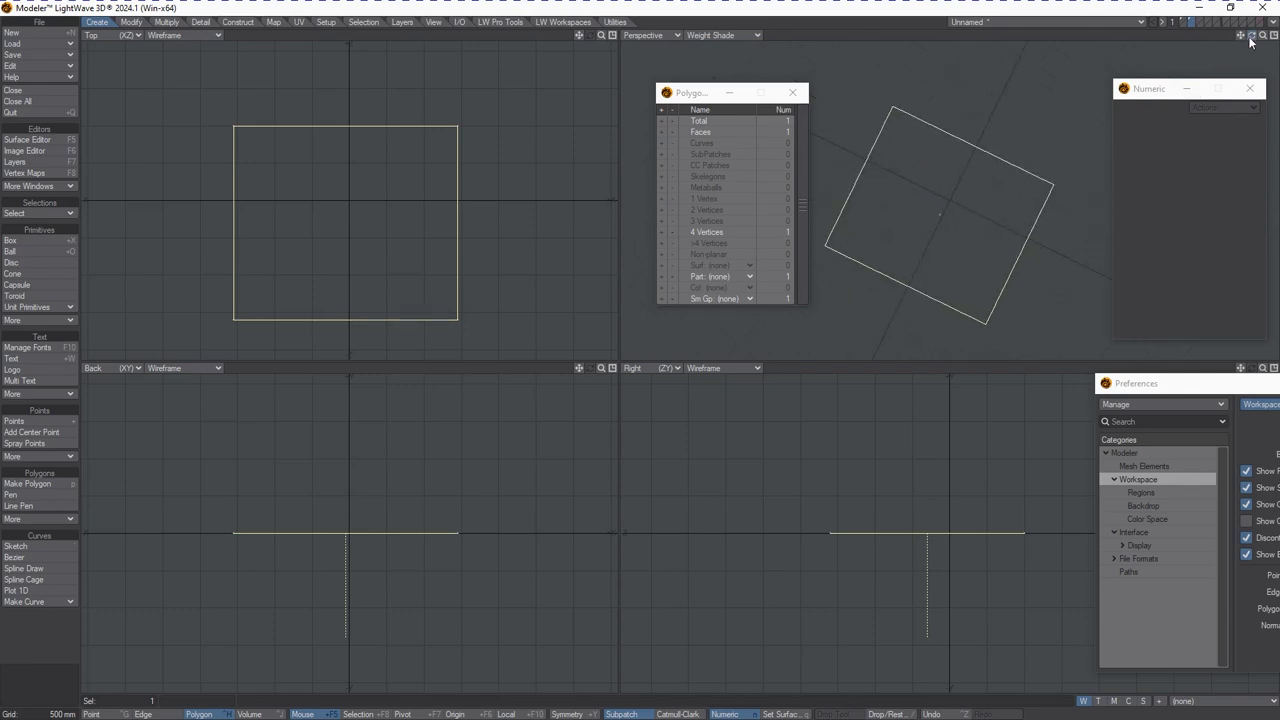
key("f")
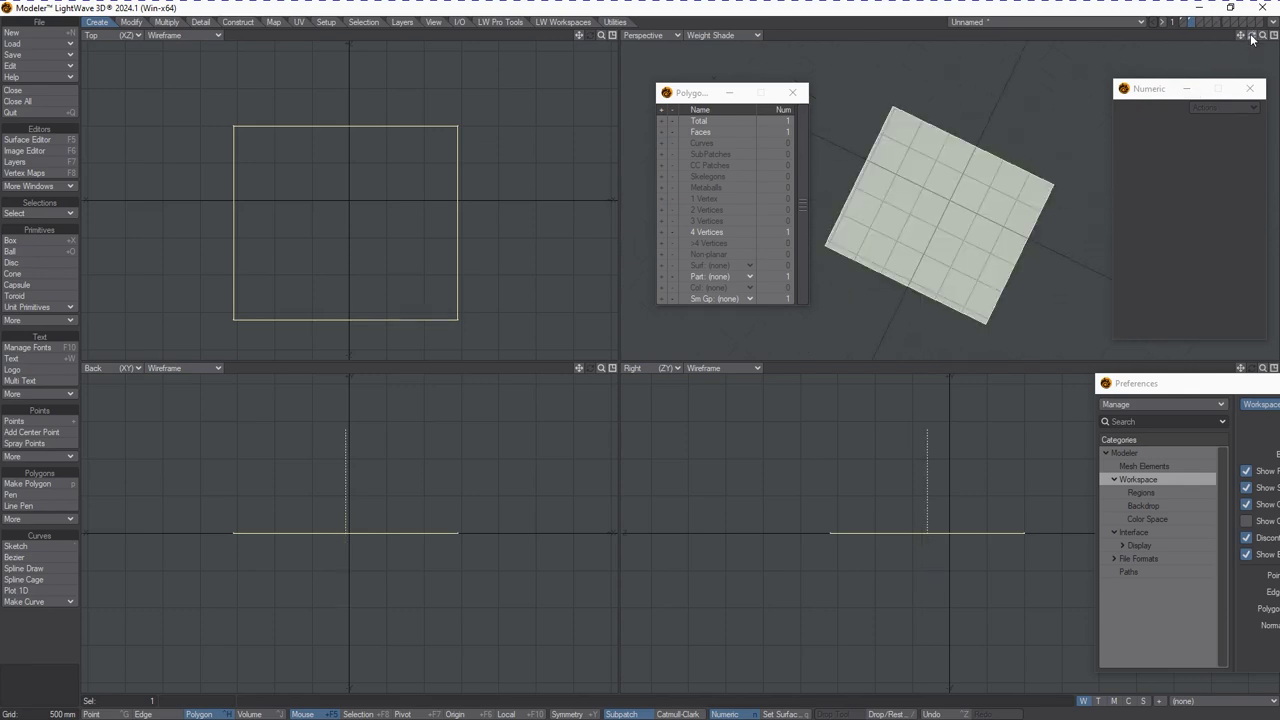
left_click_drag(1251, 38, 1249, 38)
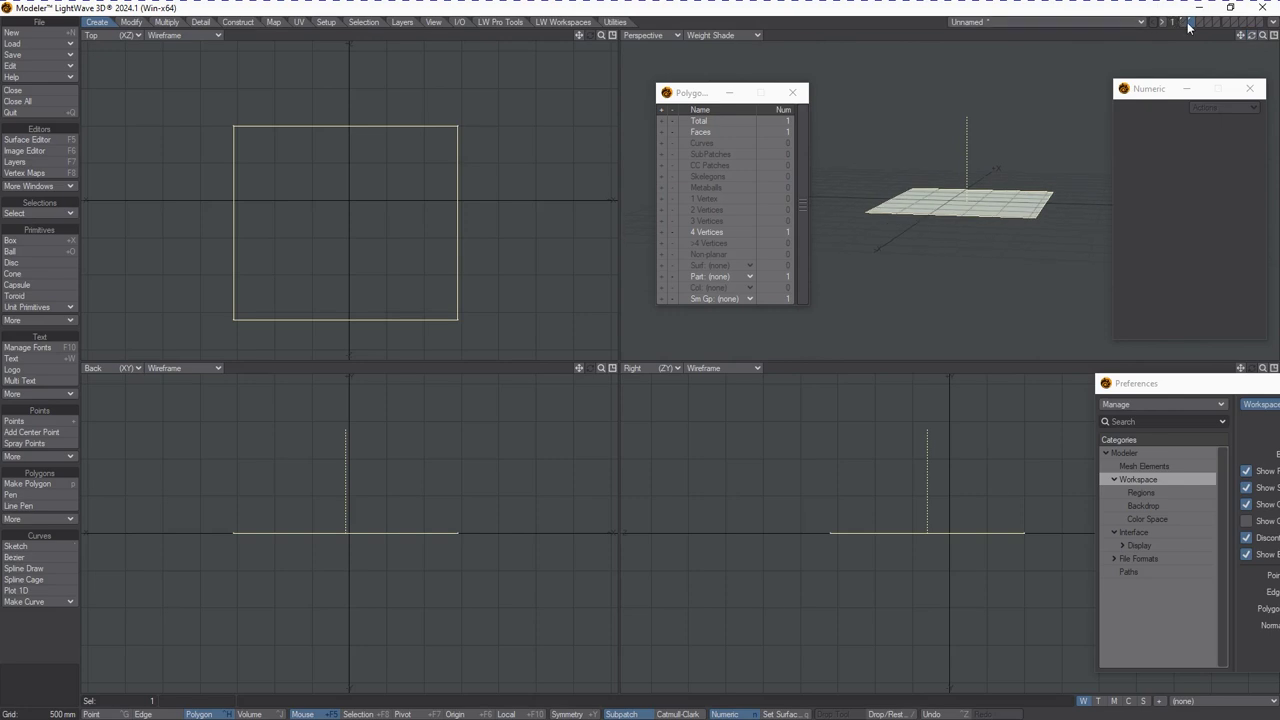
Step: Return to the bell's layer and cut the lower body horizontally with Knife just below its upper edge, at Y 650 mm
left_click(1189, 23)
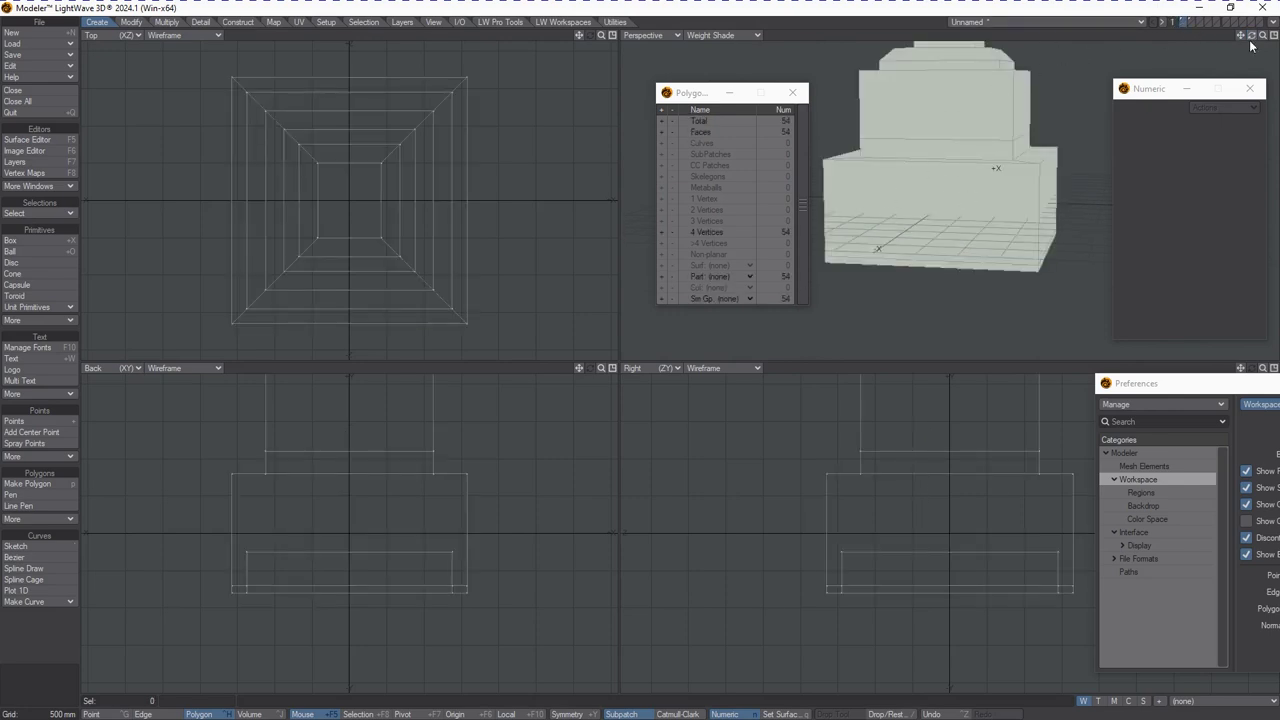
left_click_drag(1251, 38, 1250, 38)
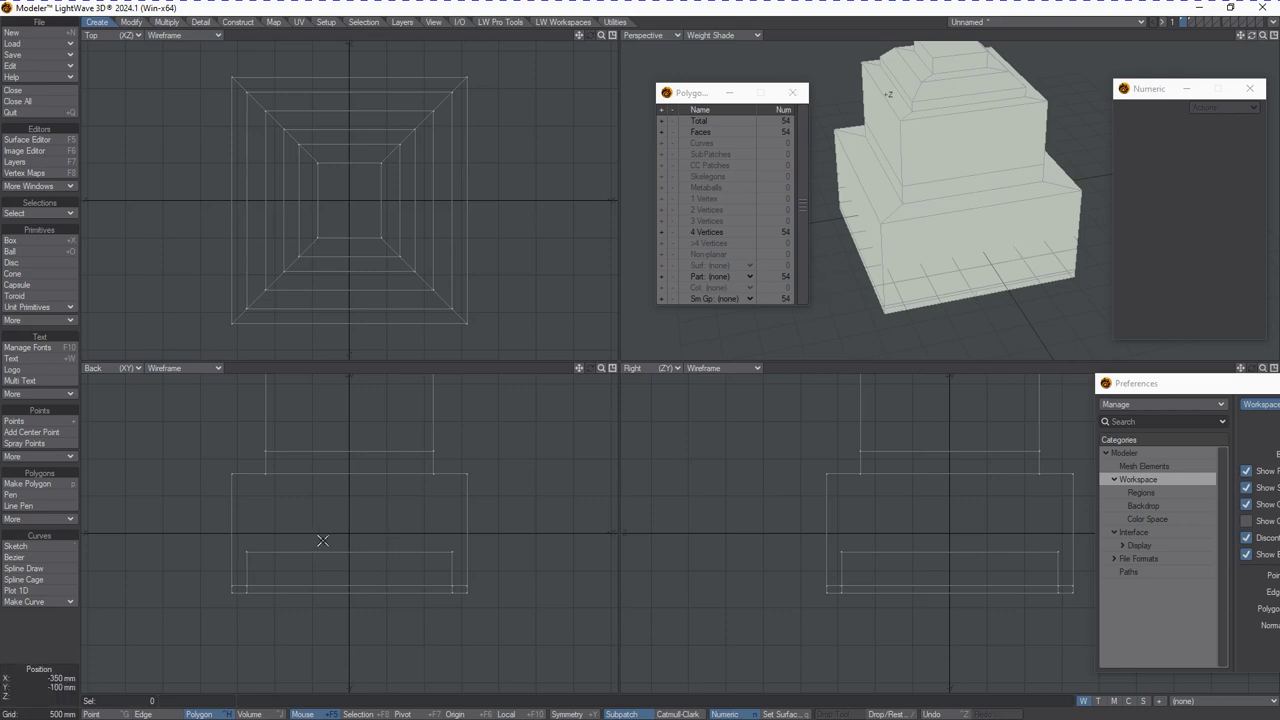
key("shift+k")
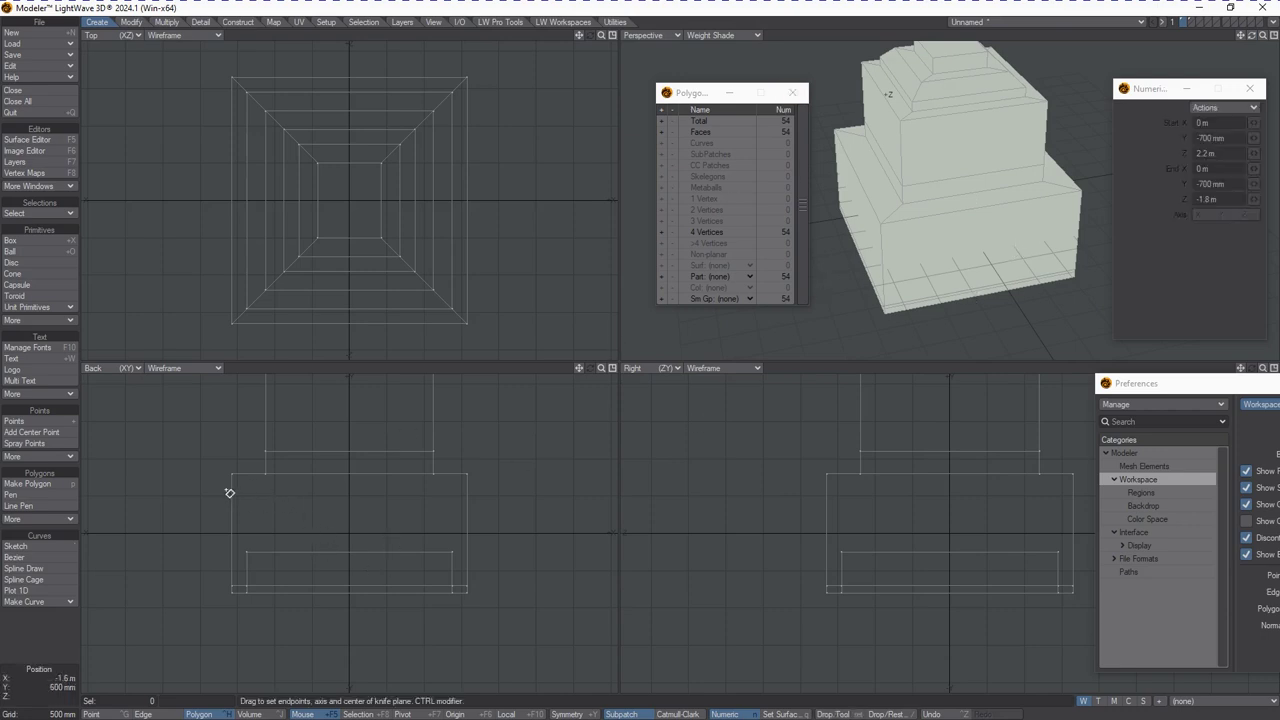
left_click_drag(204, 485, 495, 485)
key("space")
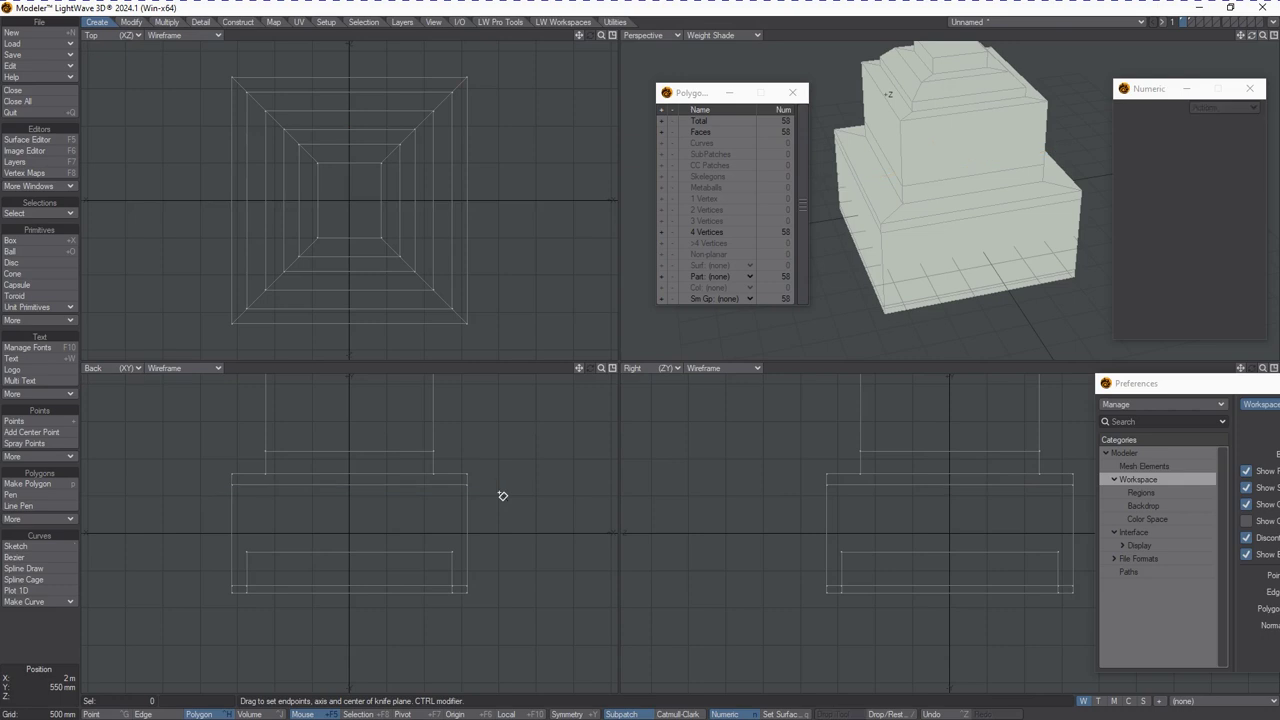
left_click(961, 255)
double_click(992, 269)
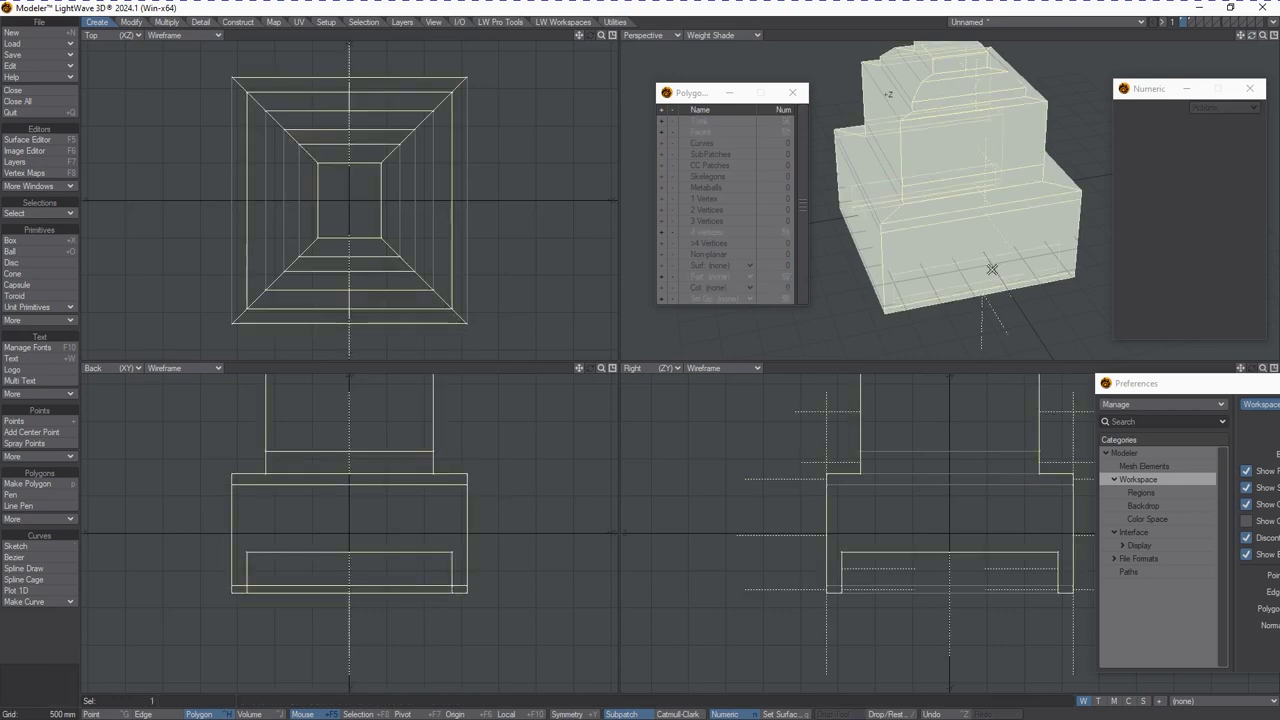
left_click(728, 531)
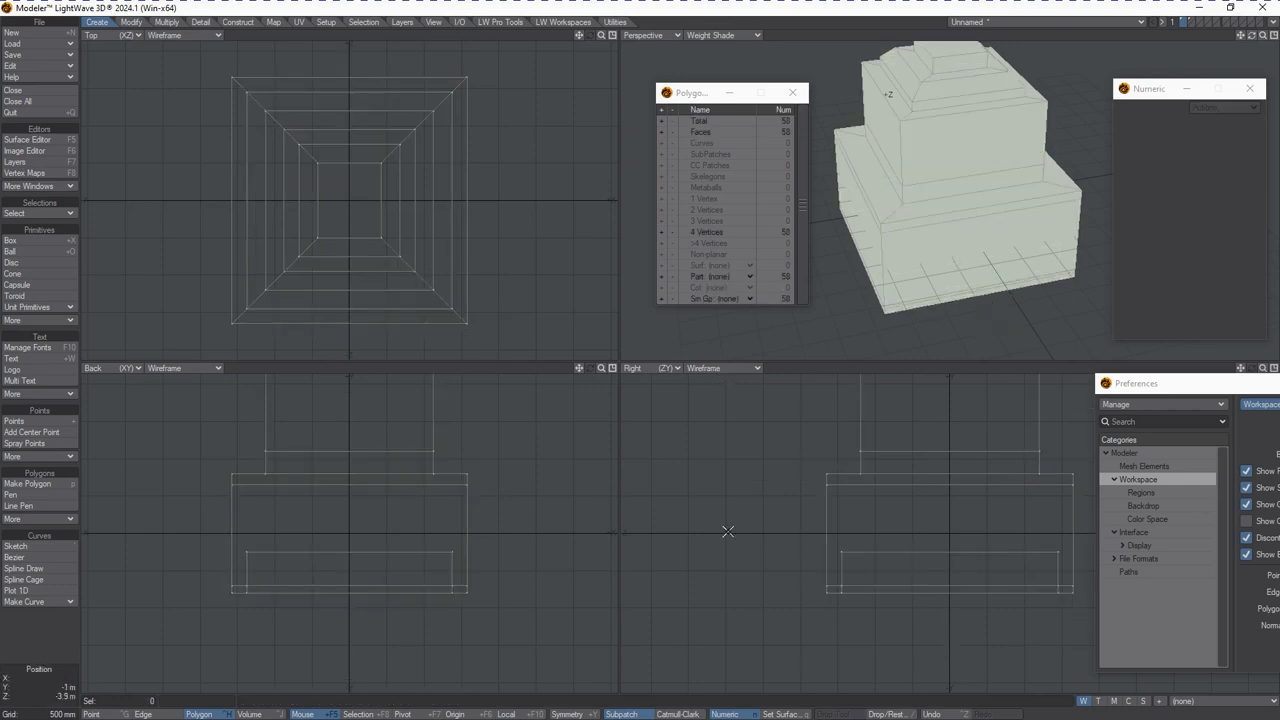
Step: Select the loop of four large side polygons around the lower body, starting from two adjacent ones
left_click(930, 270)
left_click(871, 253)
key("bracketright")
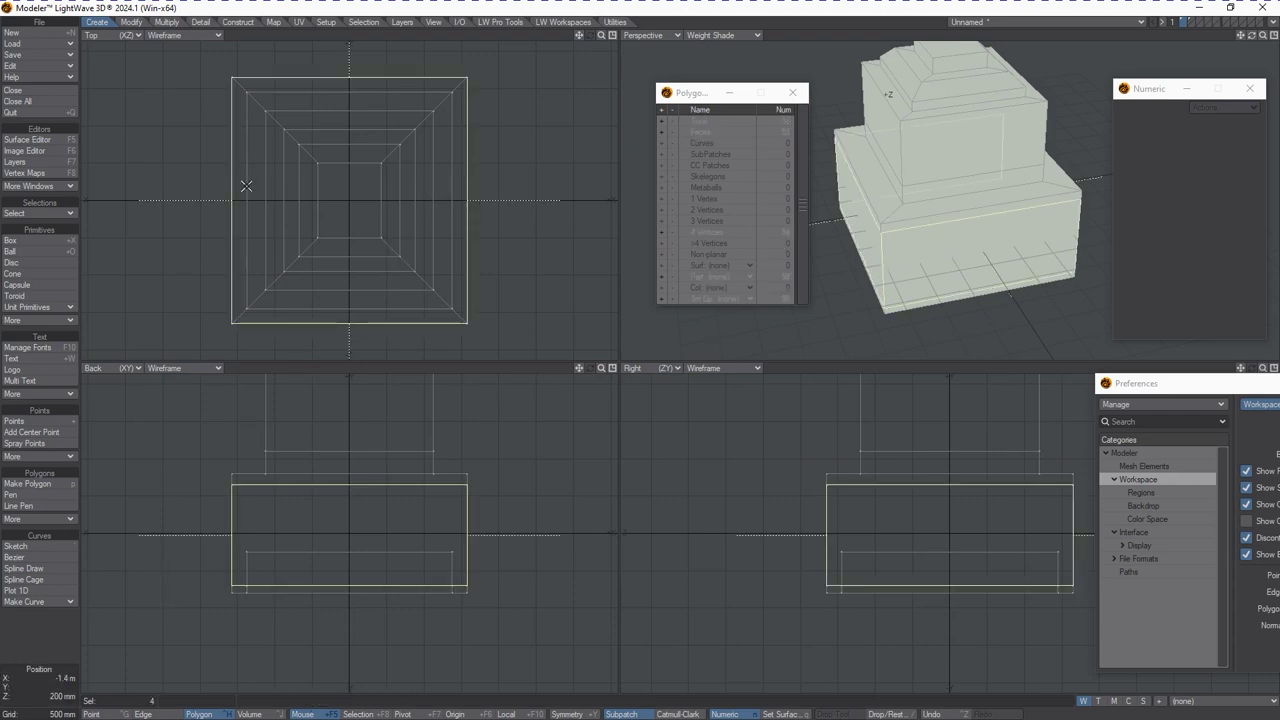
Step: Thicken the selected side band outward by about 738 mm with 3 segments and clear the selection
left_click(167, 23)
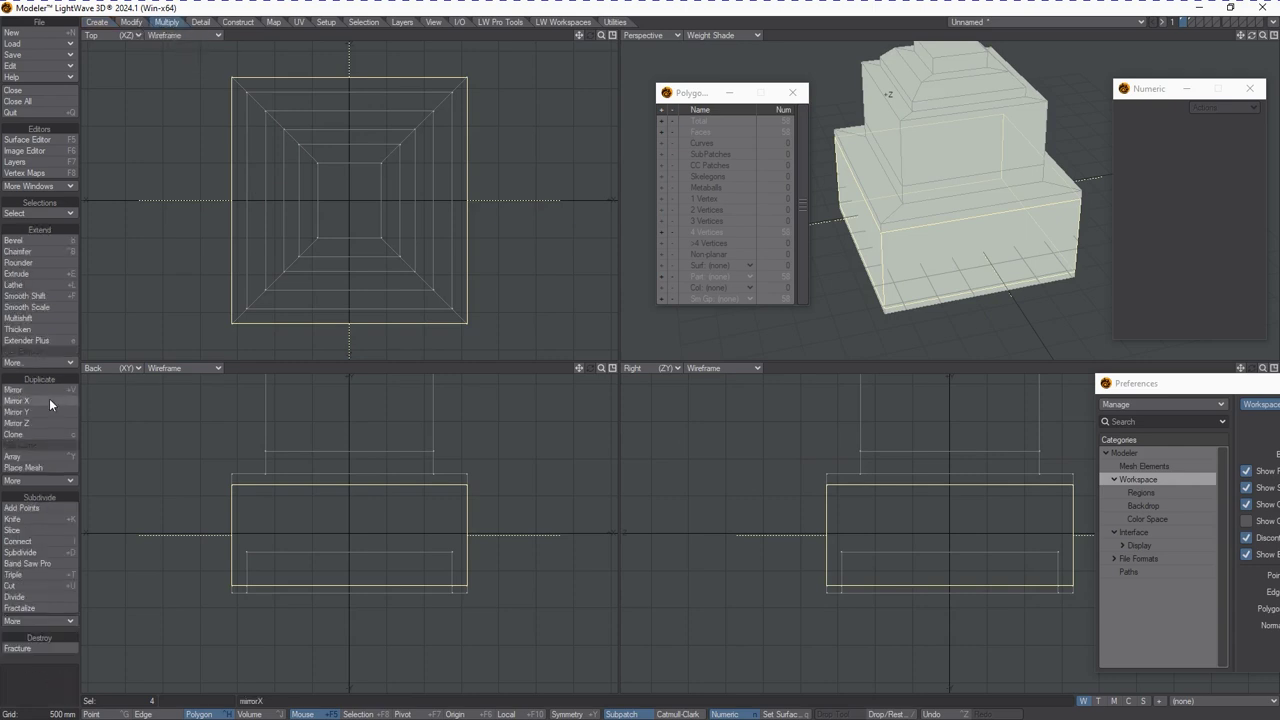
left_click(45, 329)
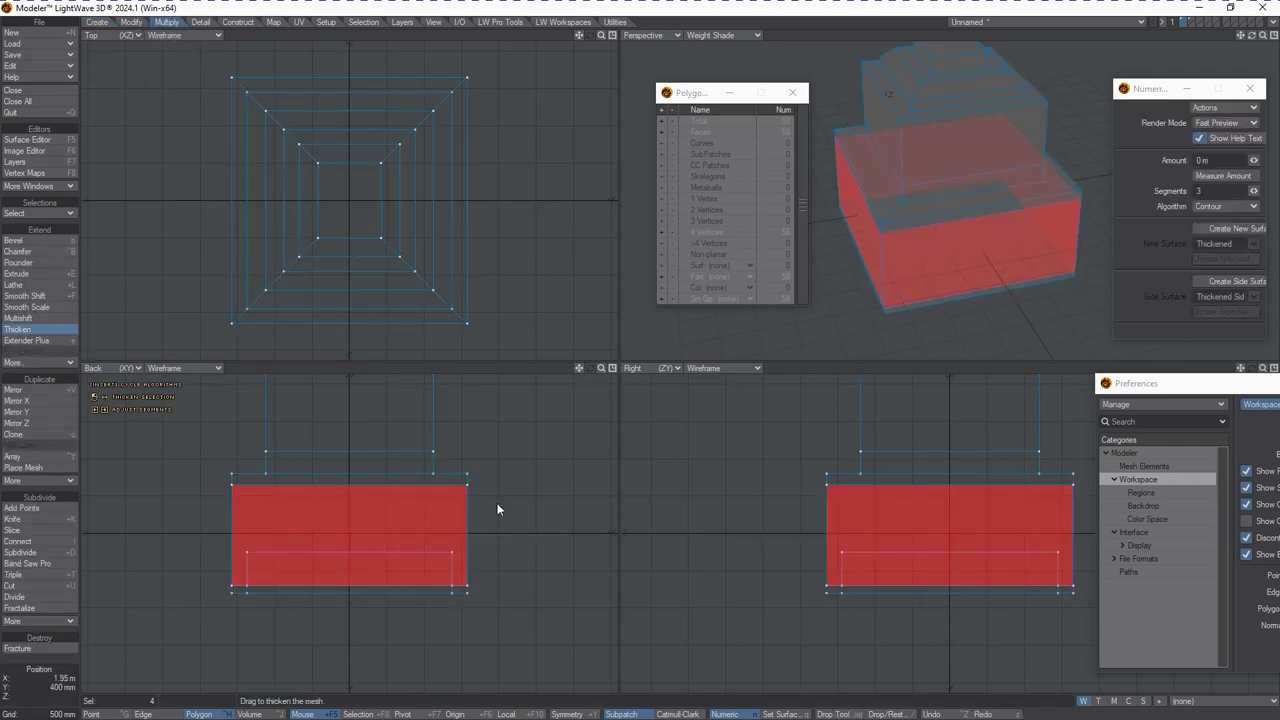
left_click_drag(497, 503, 447, 528)
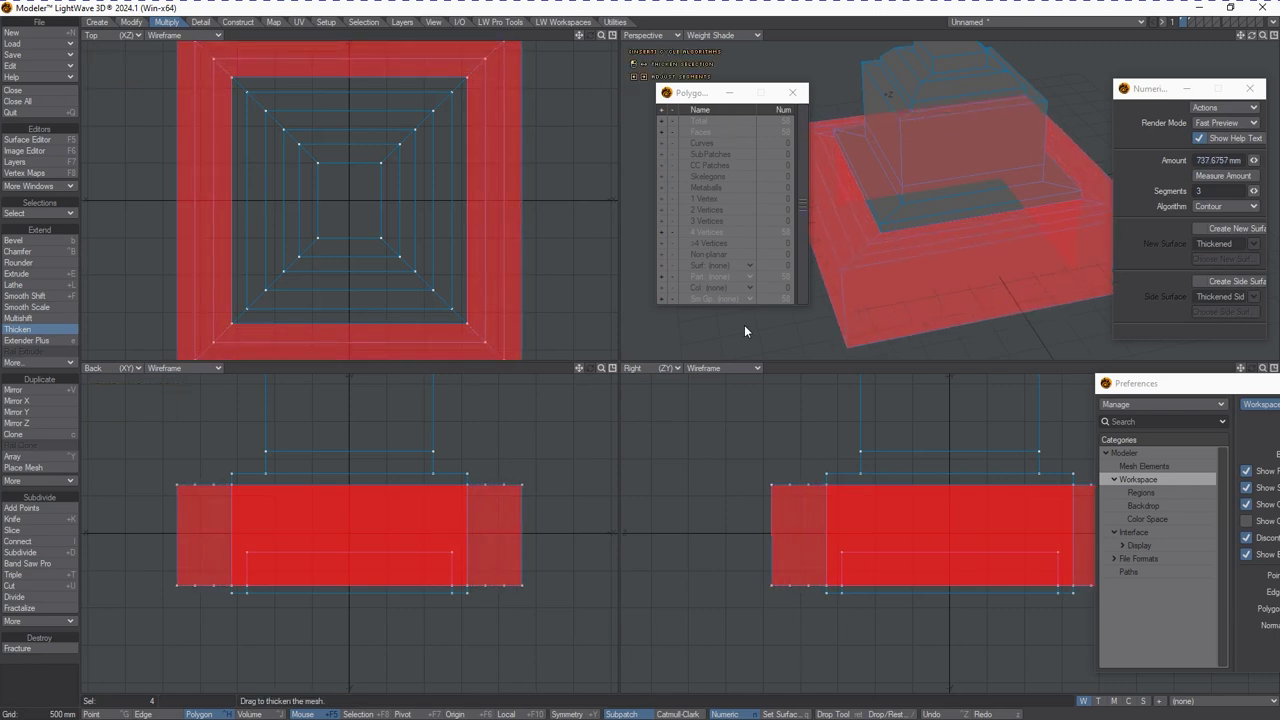
key("space")
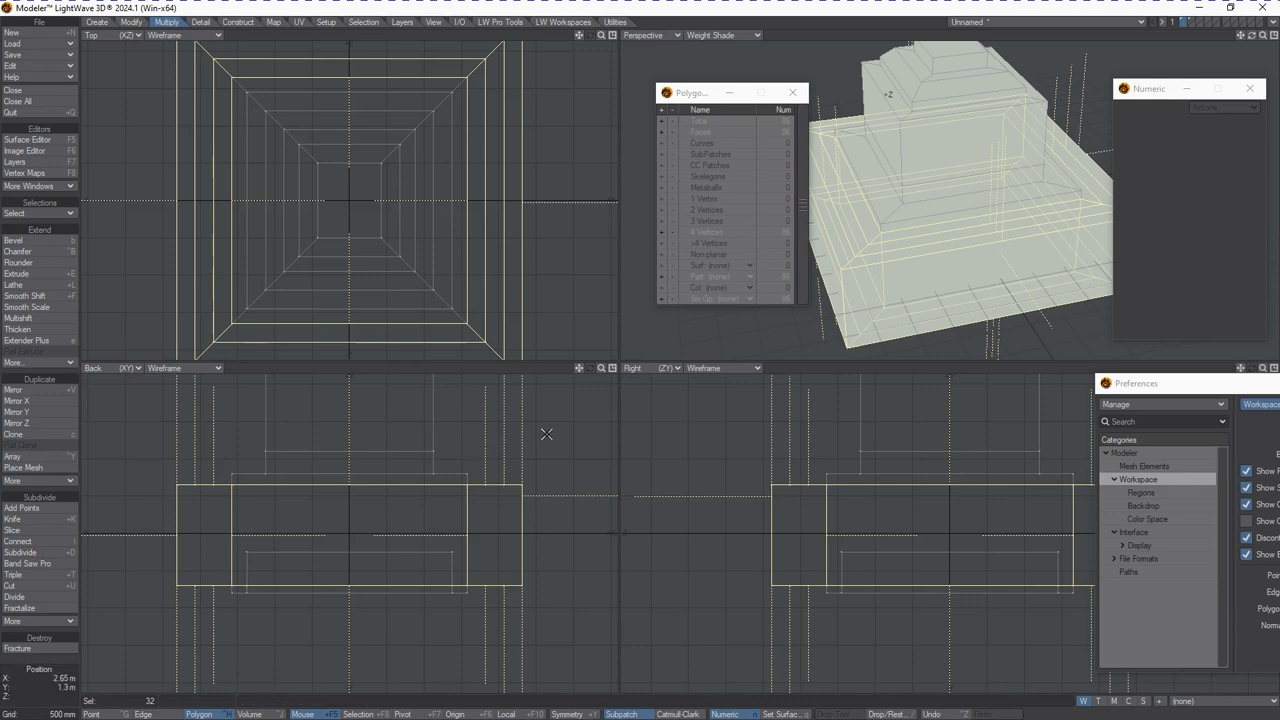
left_click(552, 480)
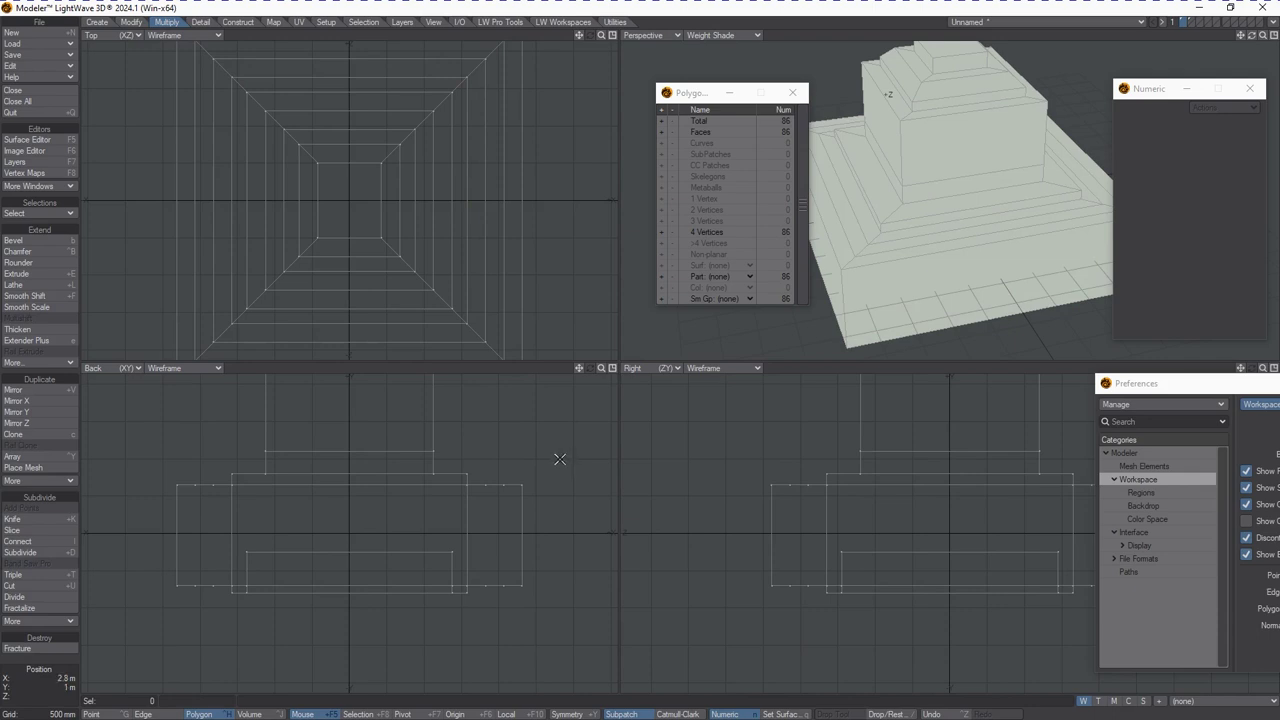
Step: Turn on SubPatches, inspect the flared bell from below, and switch back to plain polygons
key("Tab")
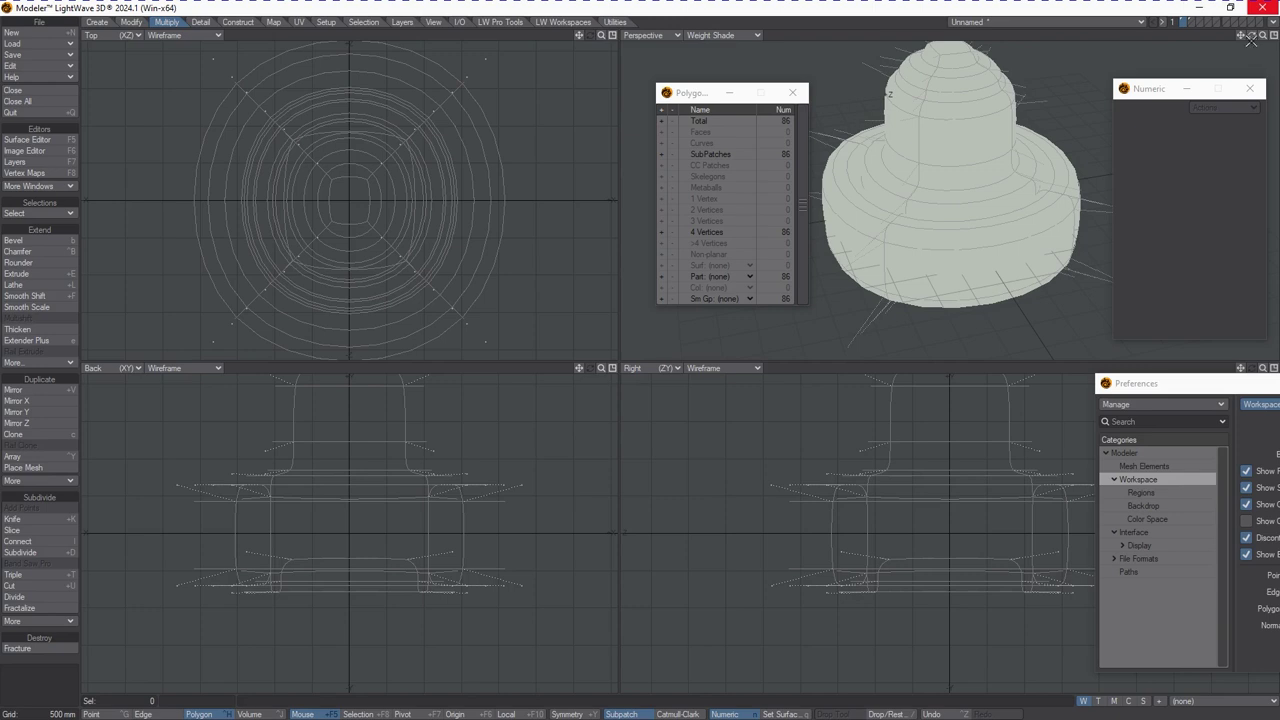
left_click_drag(1250, 38, 1253, 38)
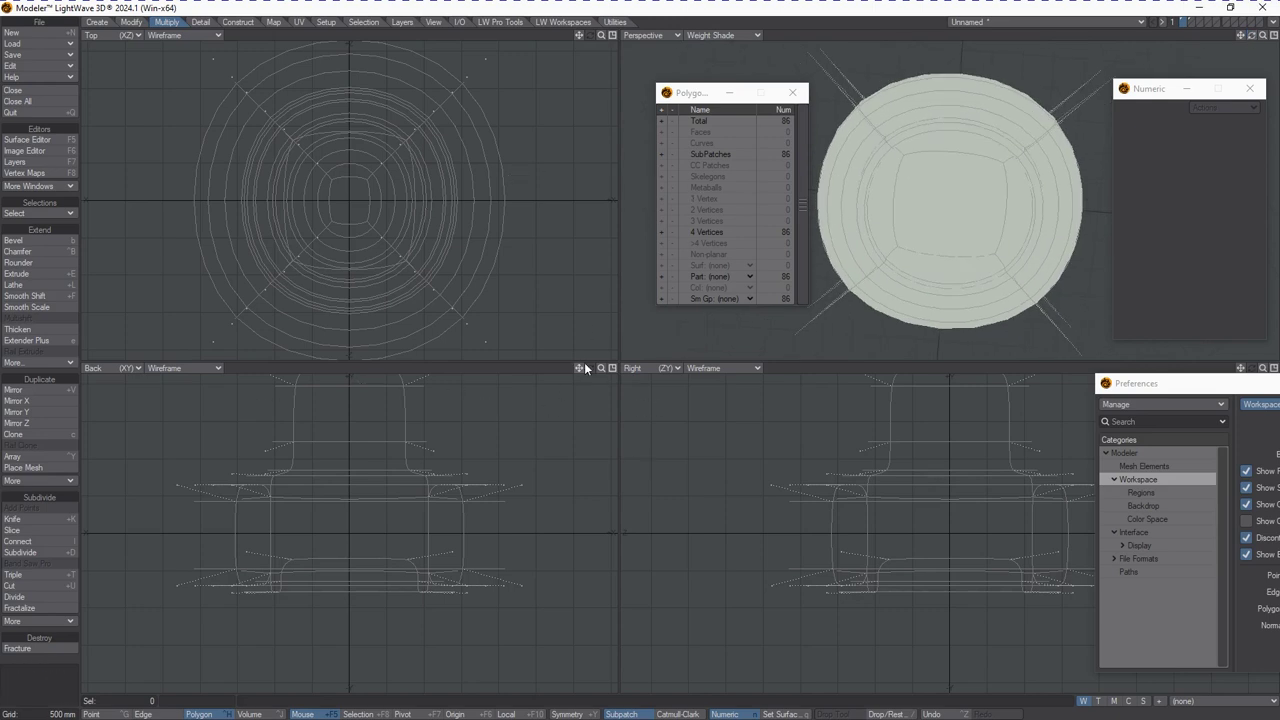
left_click_drag(601, 368, 601, 368)
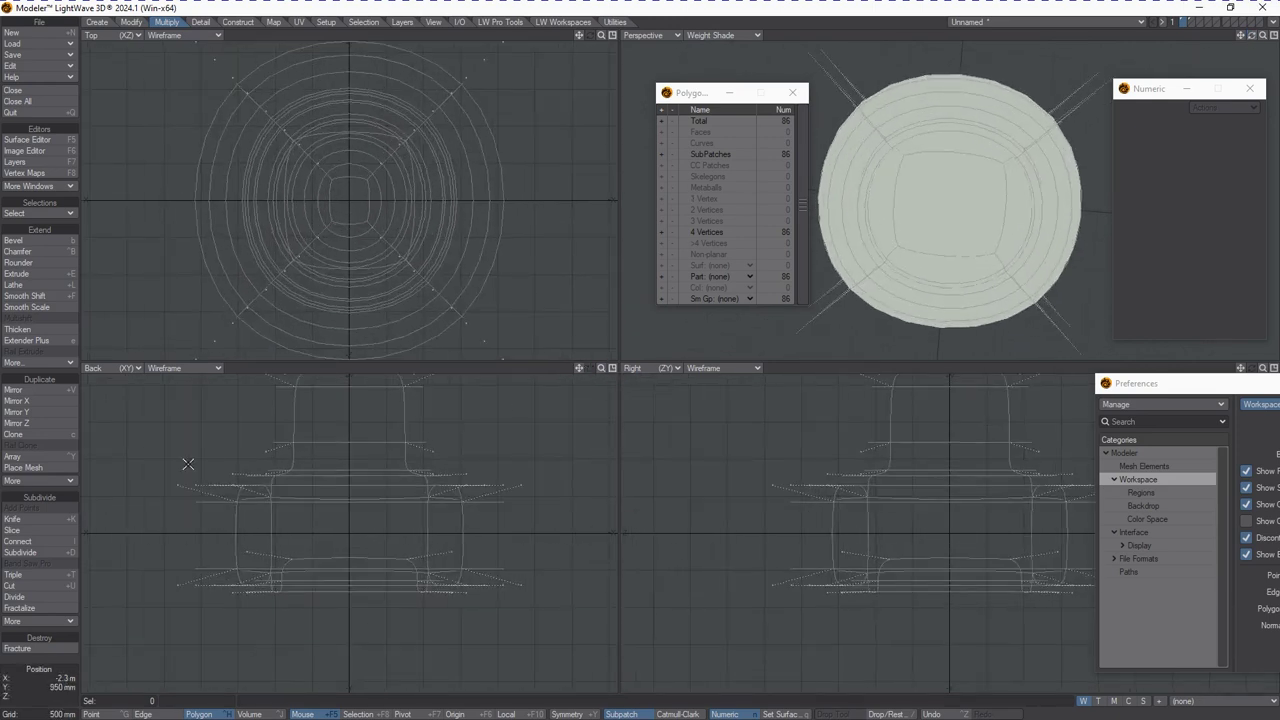
key("Tab")
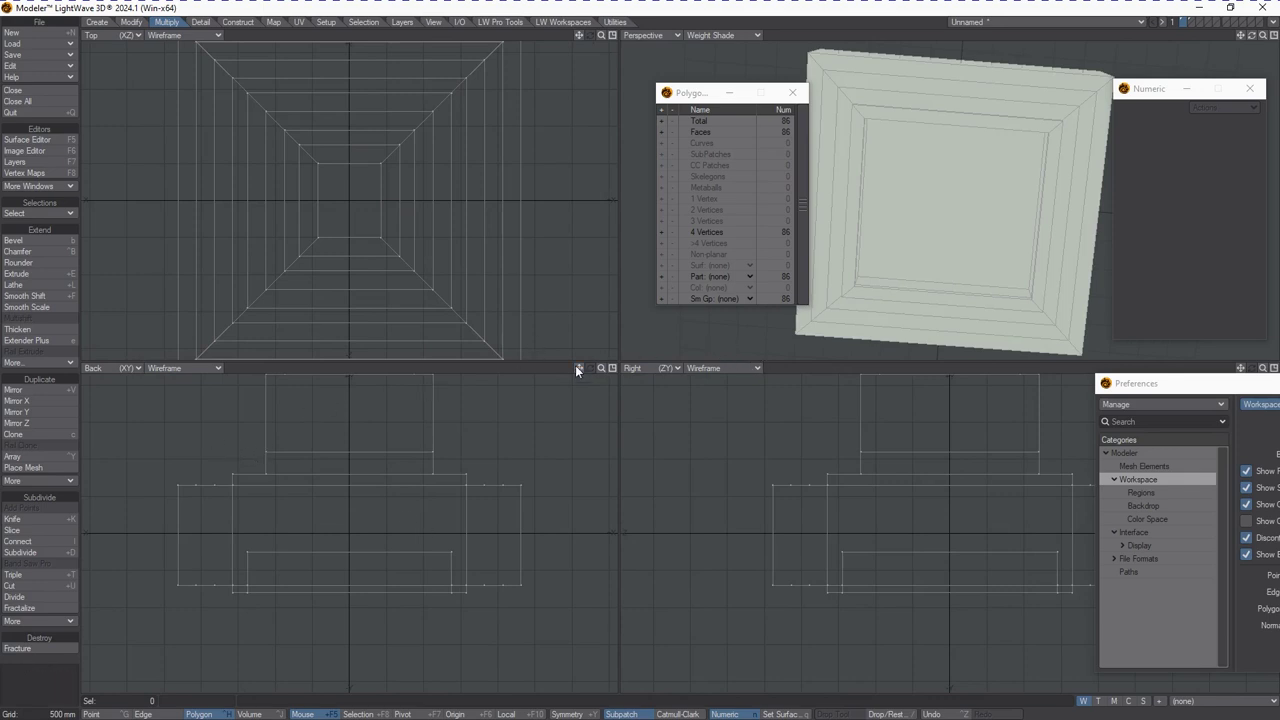
Step: Knife two horizontal cuts through the narrow cap at Y 2.7 m and the top of the sloped section at Y 2.45 m
left_click_drag(578, 368, 586, 451)
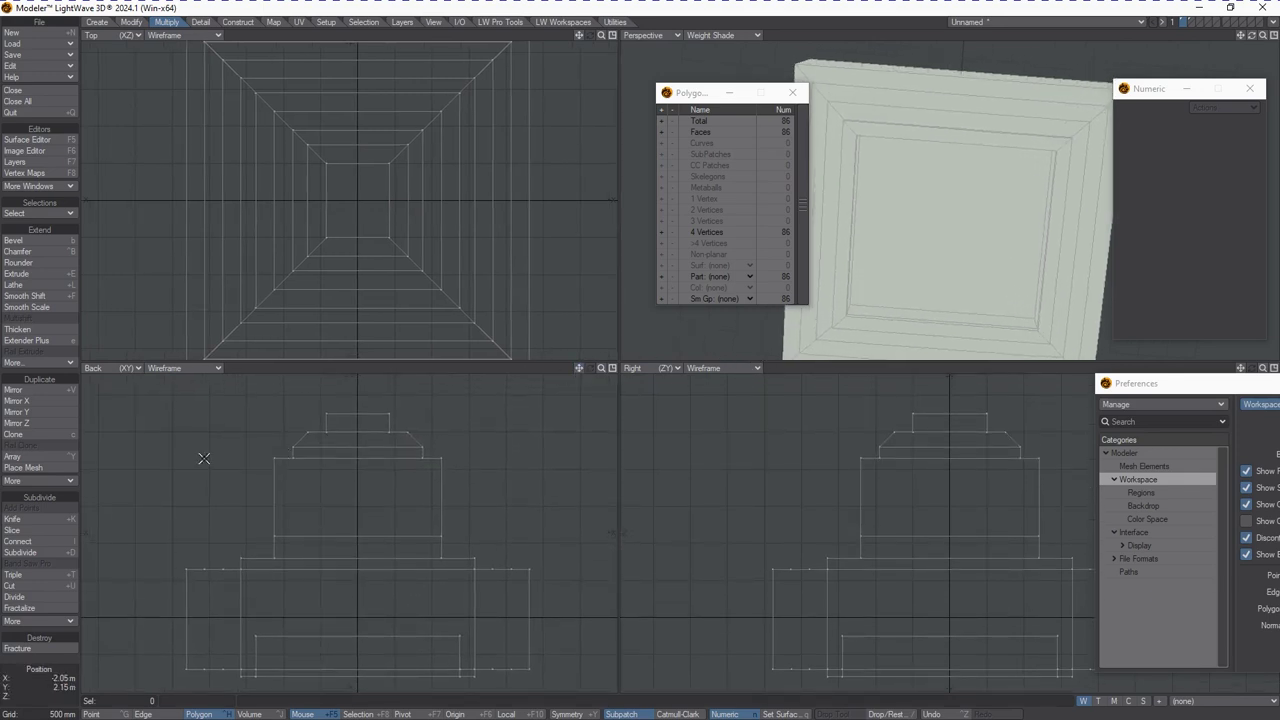
key("shift+k")
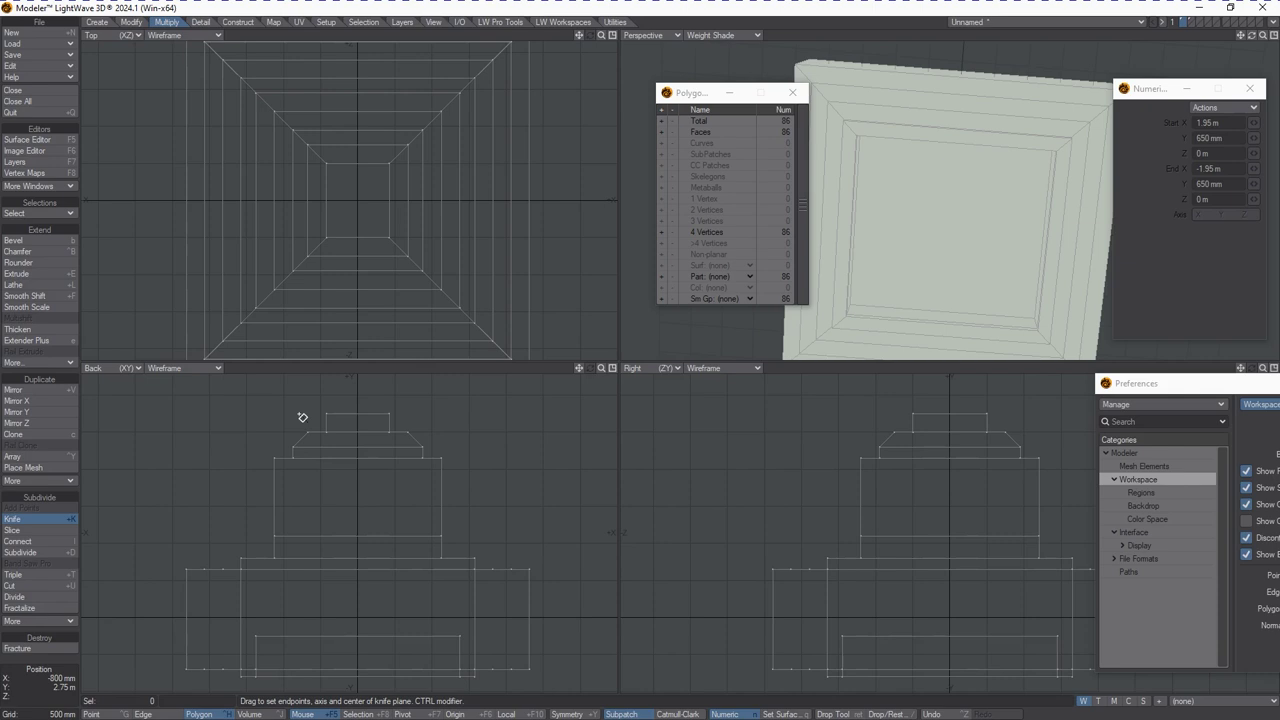
left_click_drag(298, 418, 500, 427)
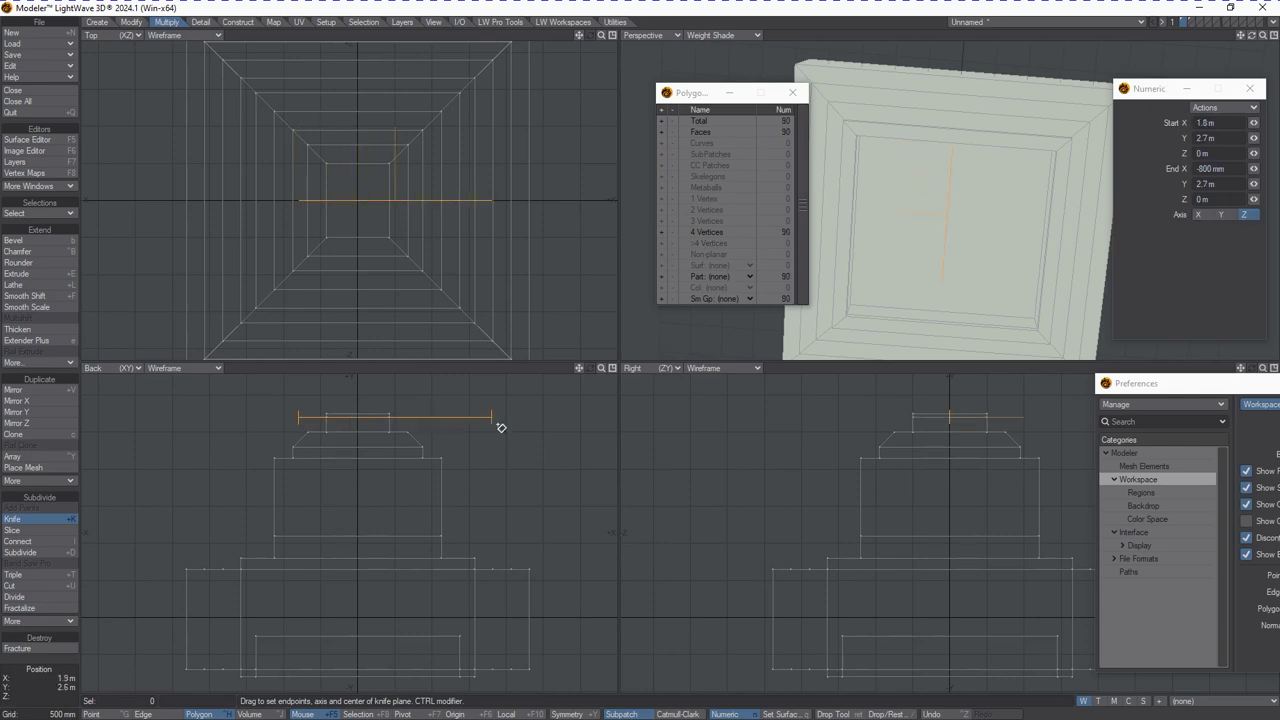
left_click(500, 427)
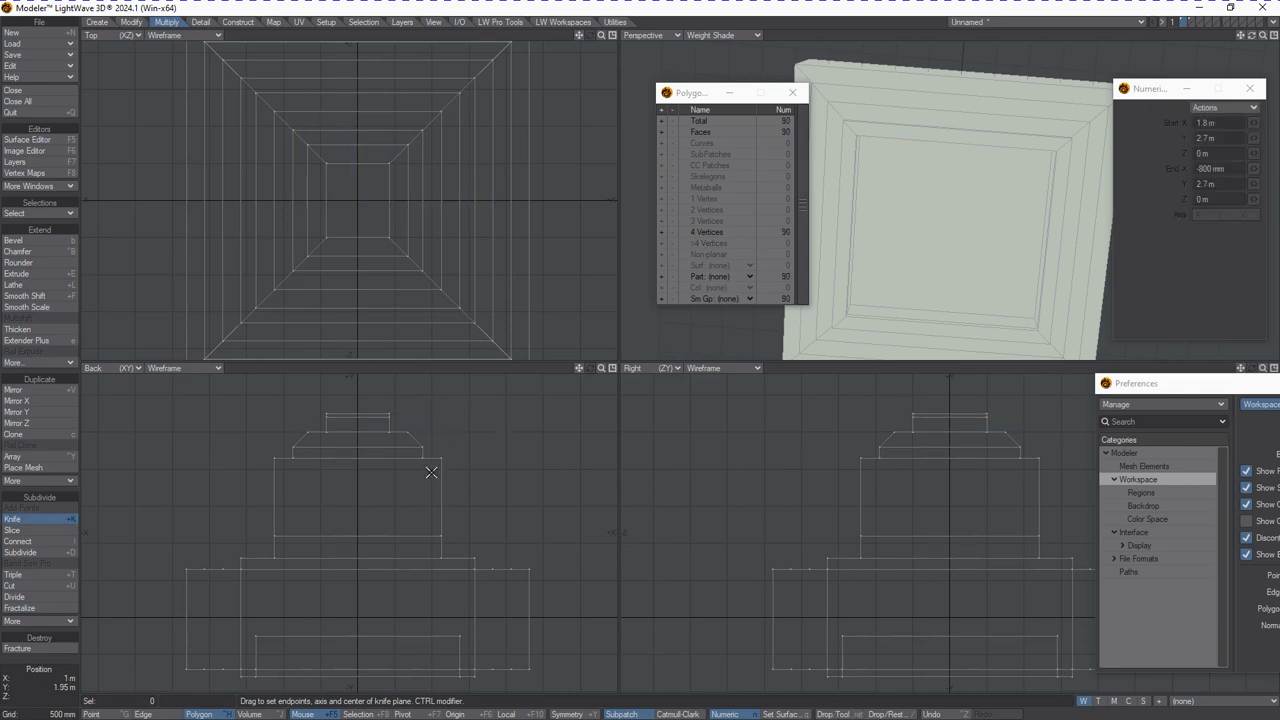
left_click_drag(297, 437, 451, 438)
left_click(413, 446)
Step: Knife horizontal cuts below the sloped section at Y 2.25 m and just below the upper edge of the middle body
key("shift+k")
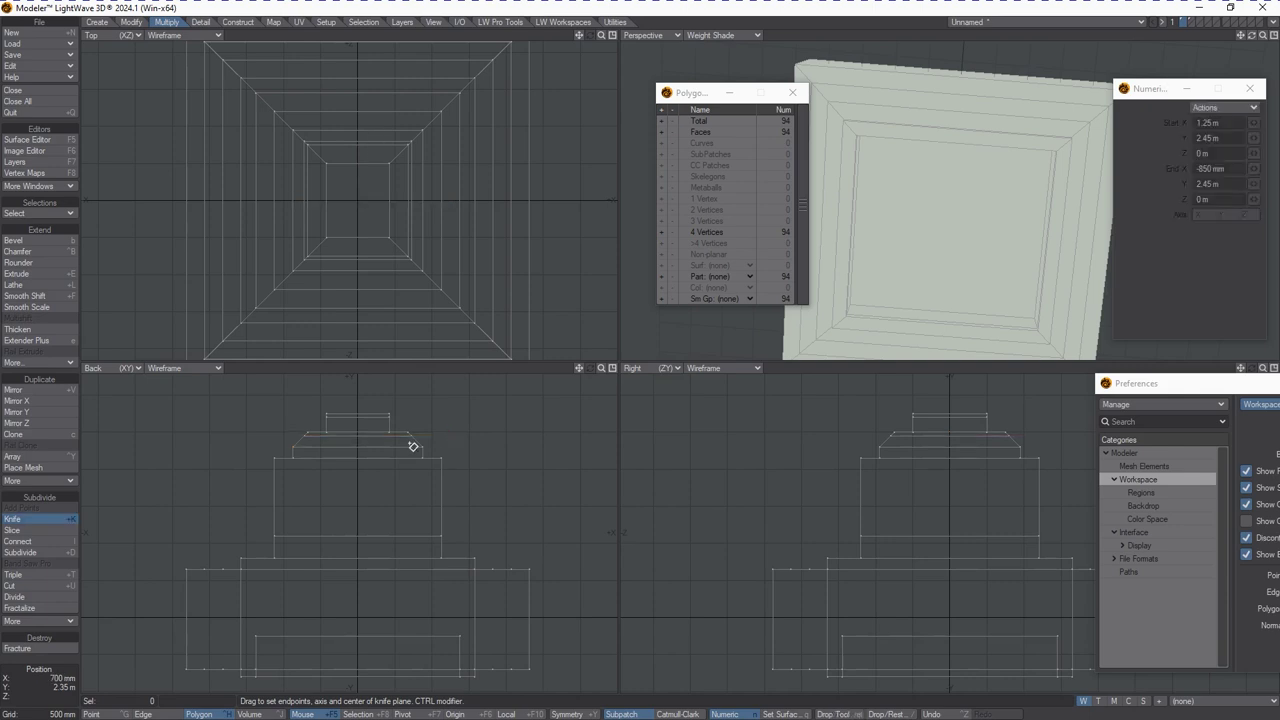
left_click_drag(286, 456, 373, 455)
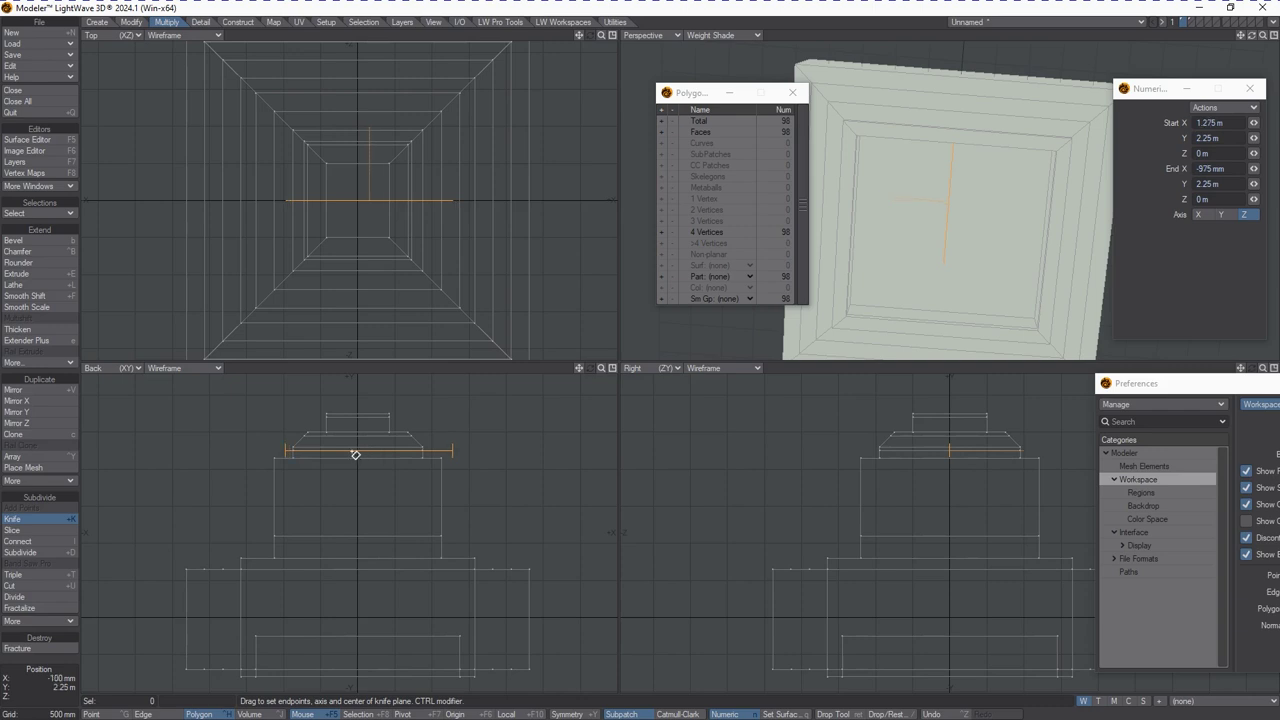
key("space")
key("shift+k")
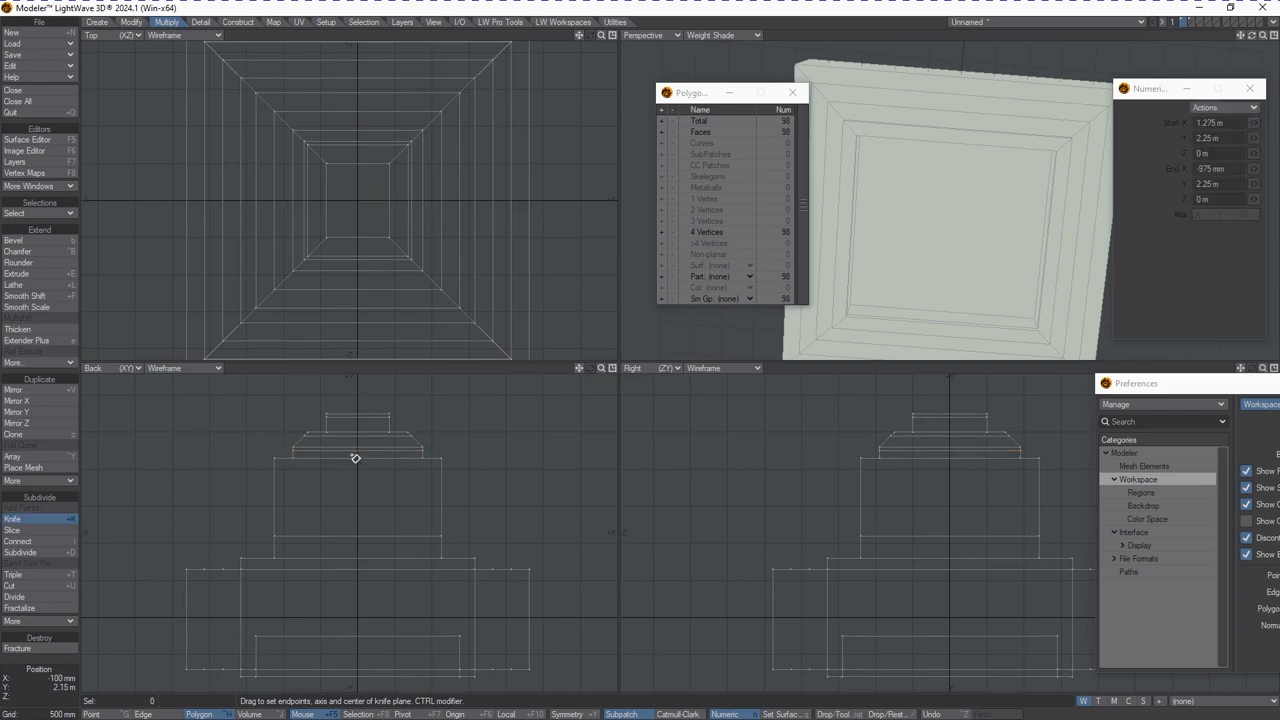
left_click_drag(260, 461, 485, 475)
key("space")
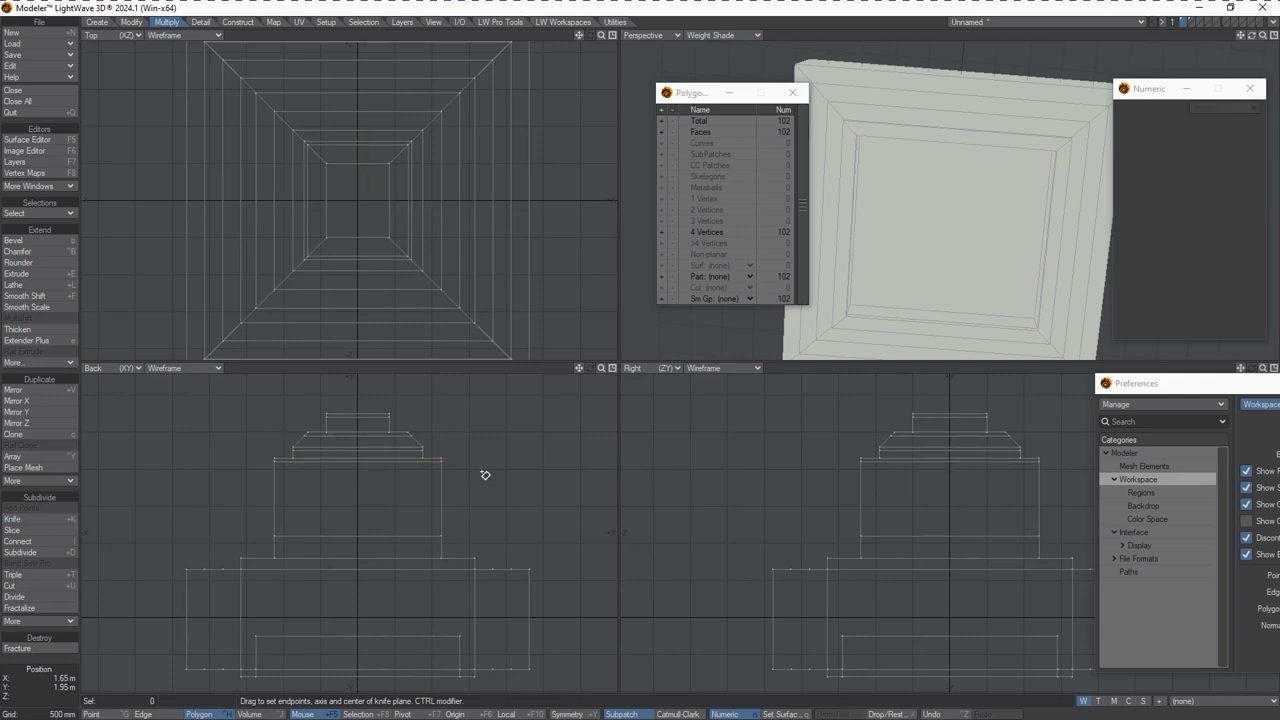
Step: Knife two horizontal cuts near the base of the middle body, one just above its existing edge loop and one at Y 900 mm
left_click_drag(262, 532, 487, 534)
key("space")
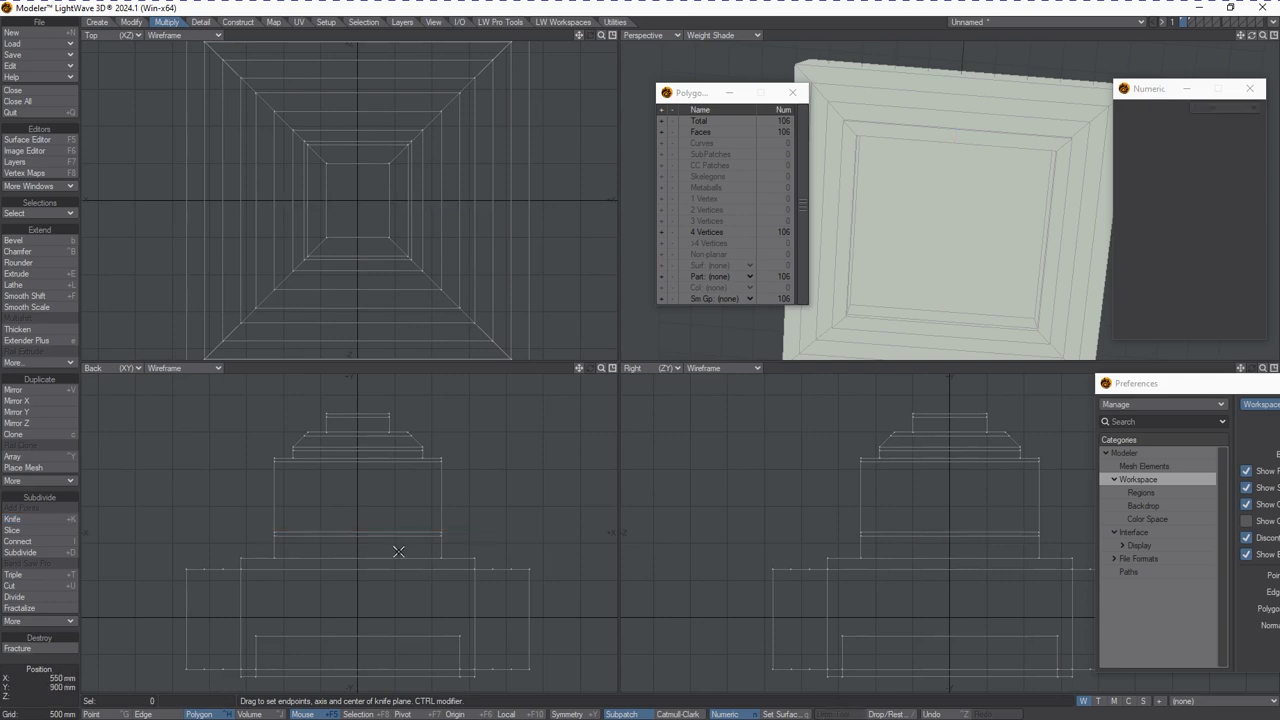
key("shift+k")
left_click_drag(258, 554, 494, 556)
left_click(499, 558)
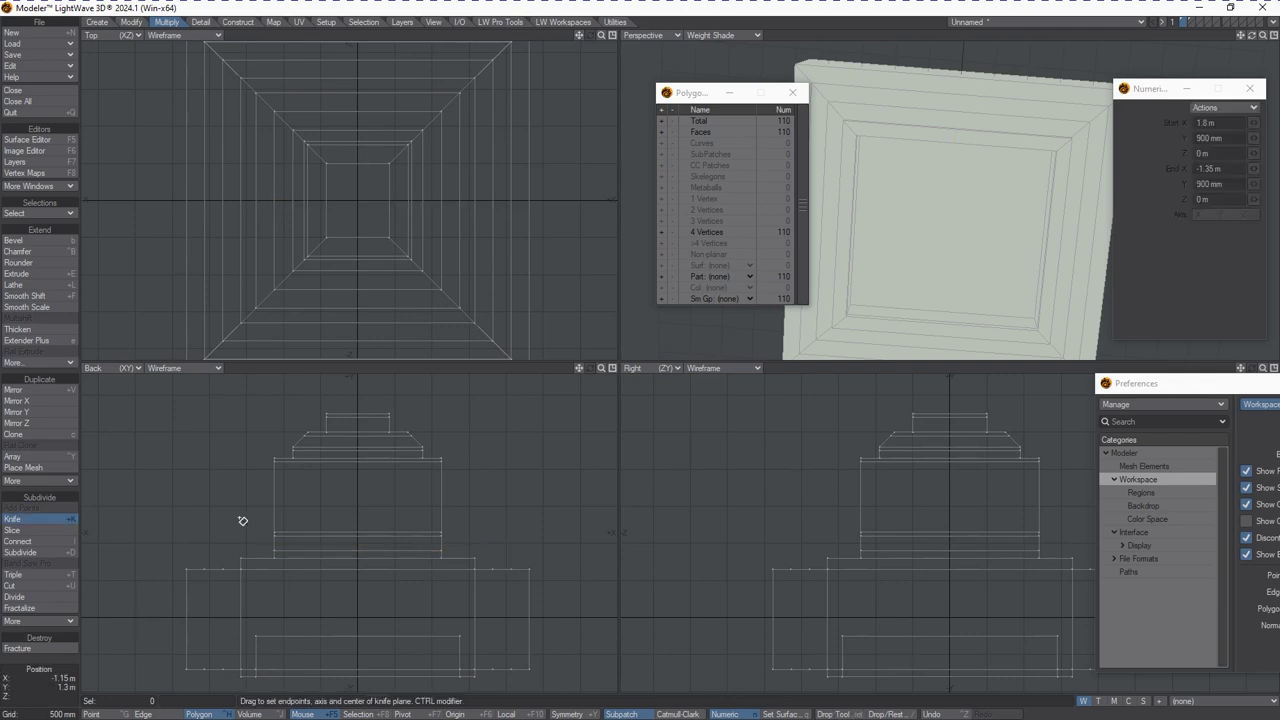
Step: Knife a horizontal cut just below the upper edge of the lower body and turn on SubPatches
left_click_drag(226, 565, 520, 560)
left_click(521, 564)
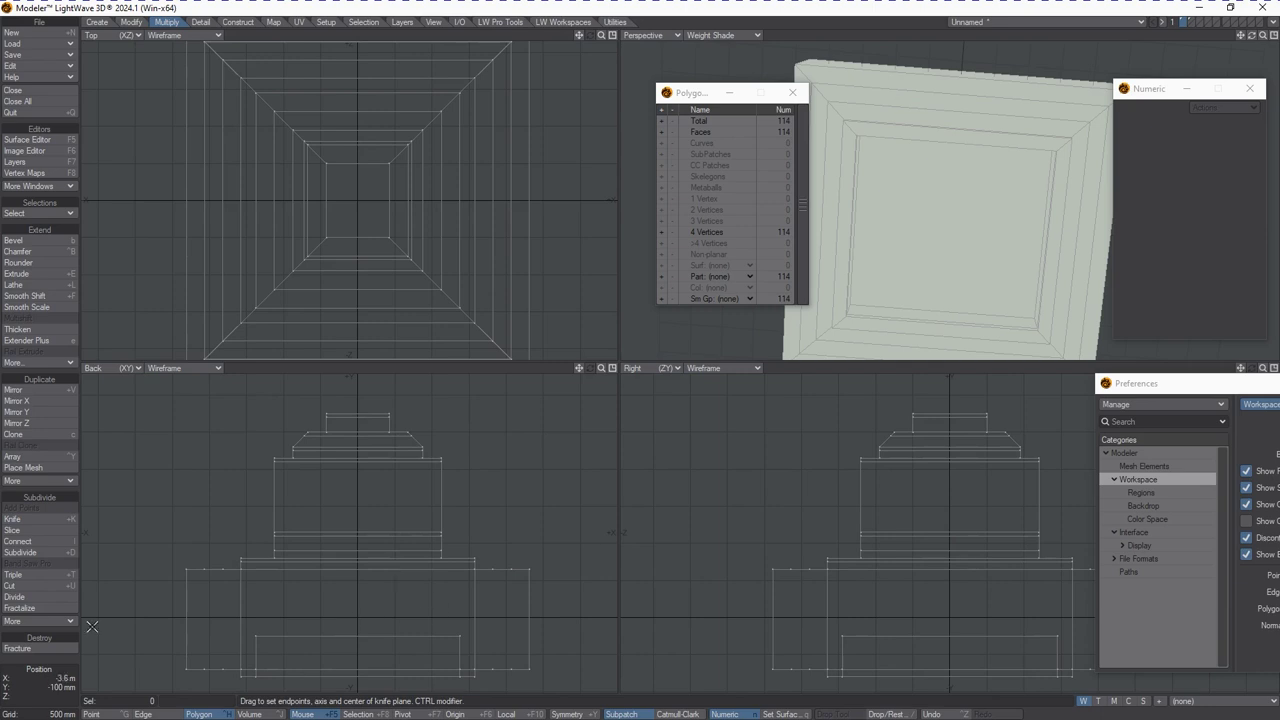
key("Tab")
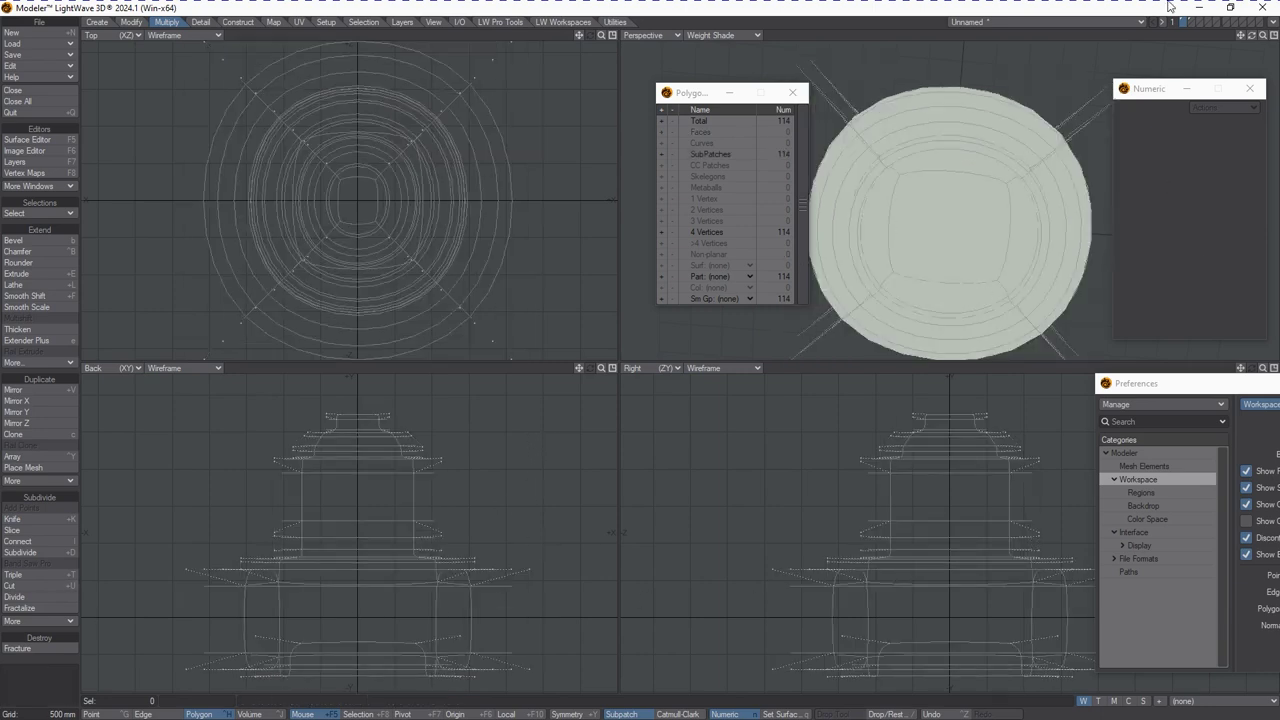
left_click_drag(1257, 35, 1259, 50)
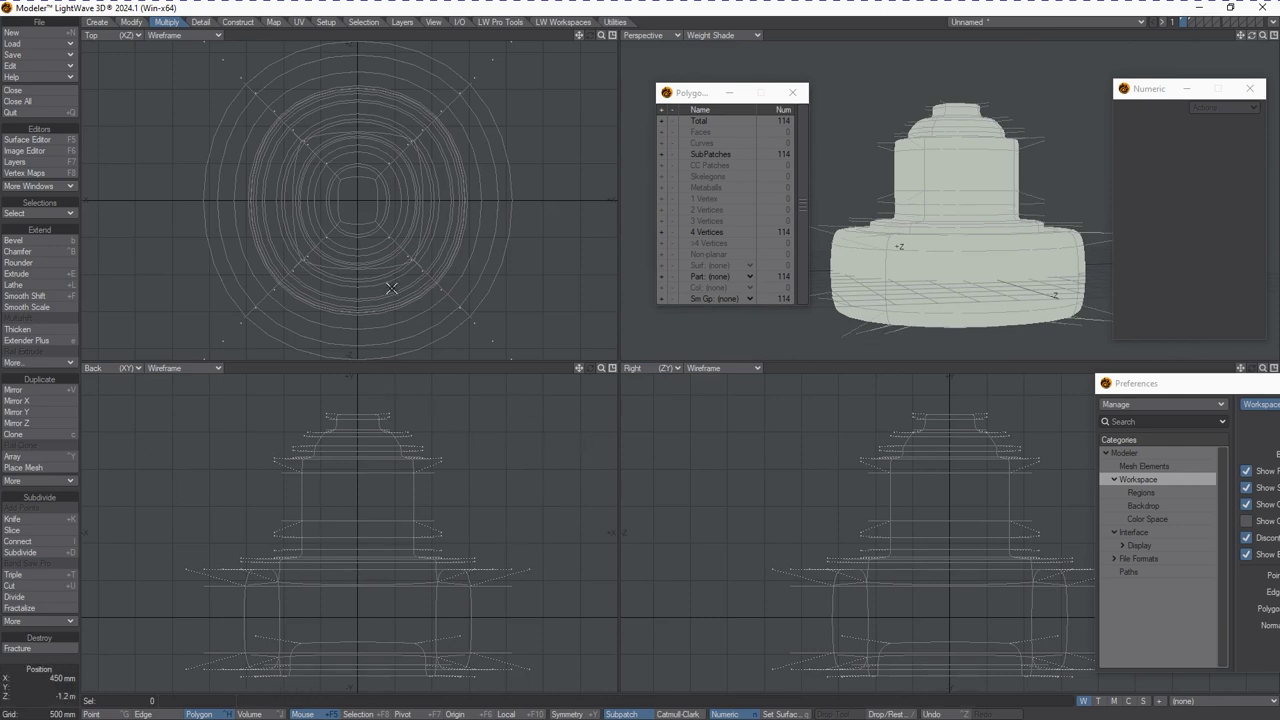
Step: Save the object as SimpleKnob in the Objects folder
left_click(39, 56)
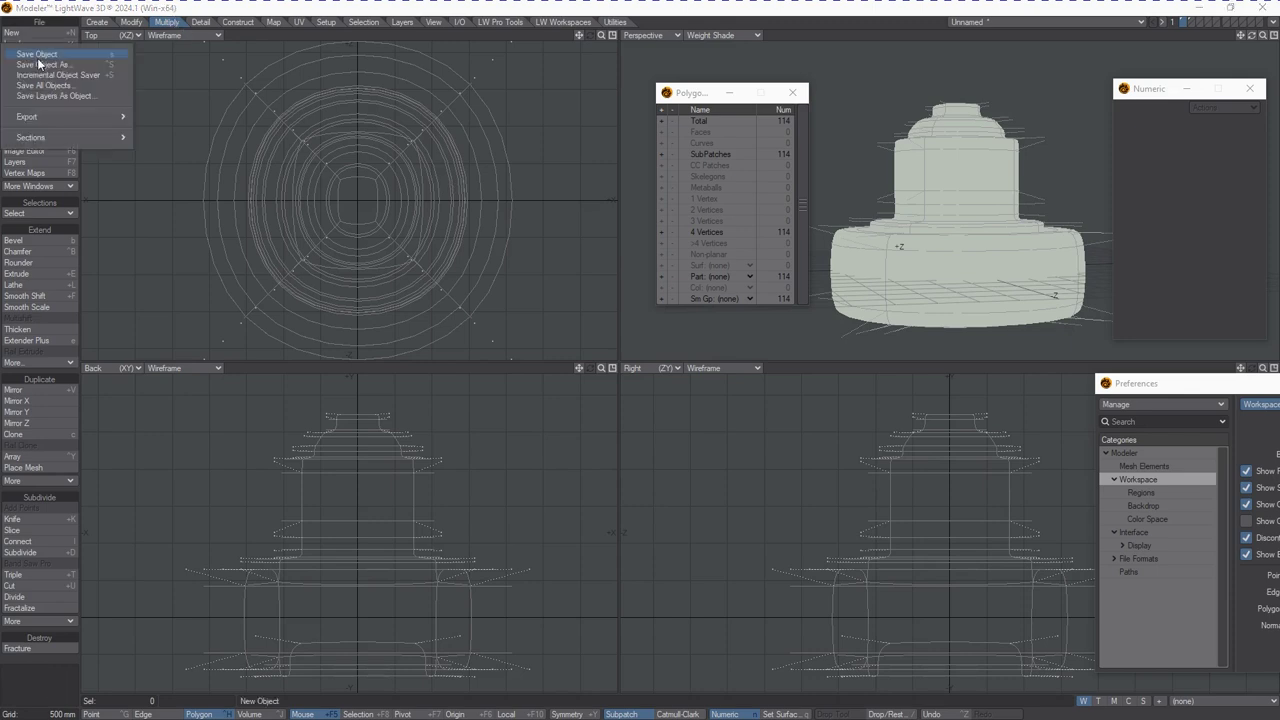
left_click(42, 65)
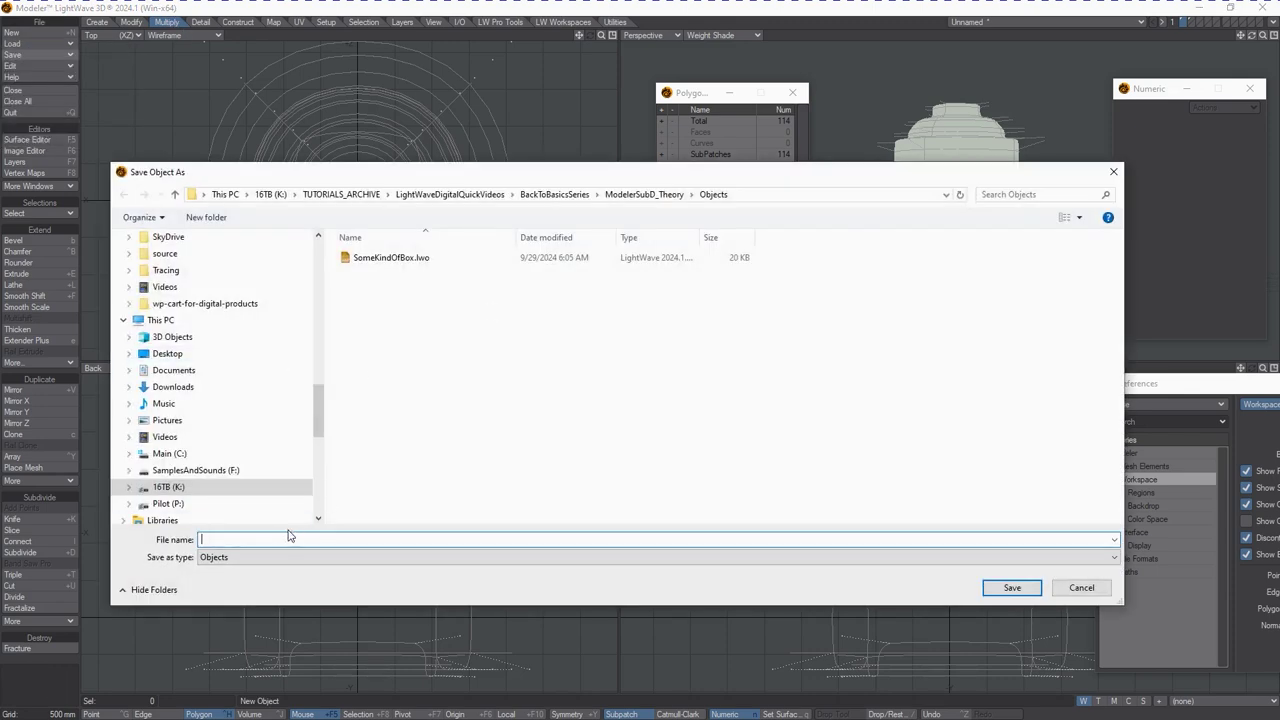
type("Simple")
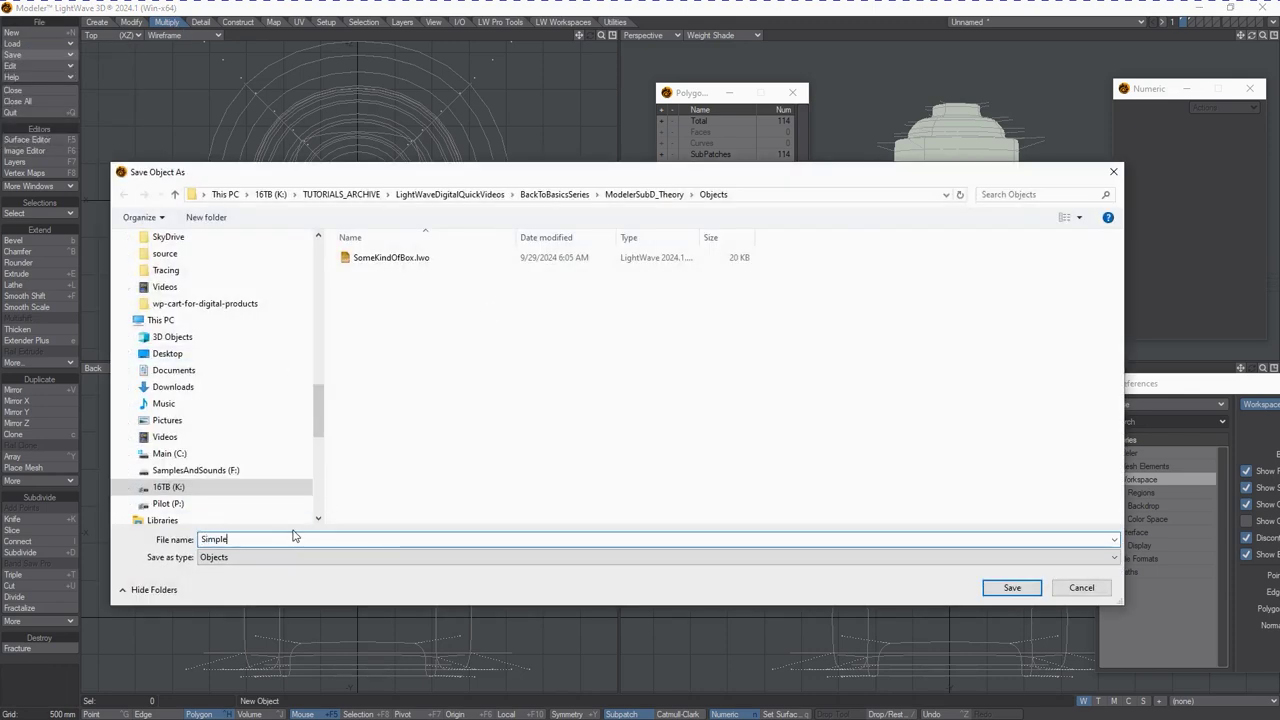
type("Knot")
key("Return")
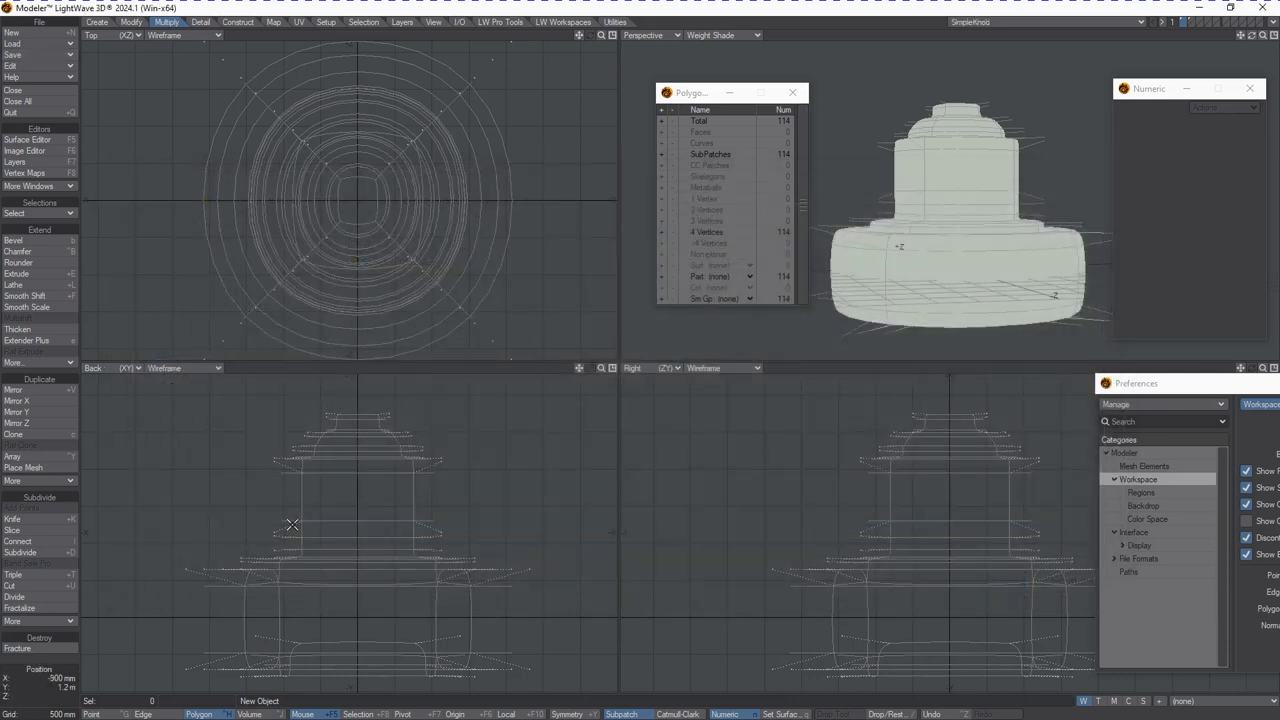
Step: Delete the flat polygon on the second layer and show the Mesh Elements preferences
left_click(1190, 24)
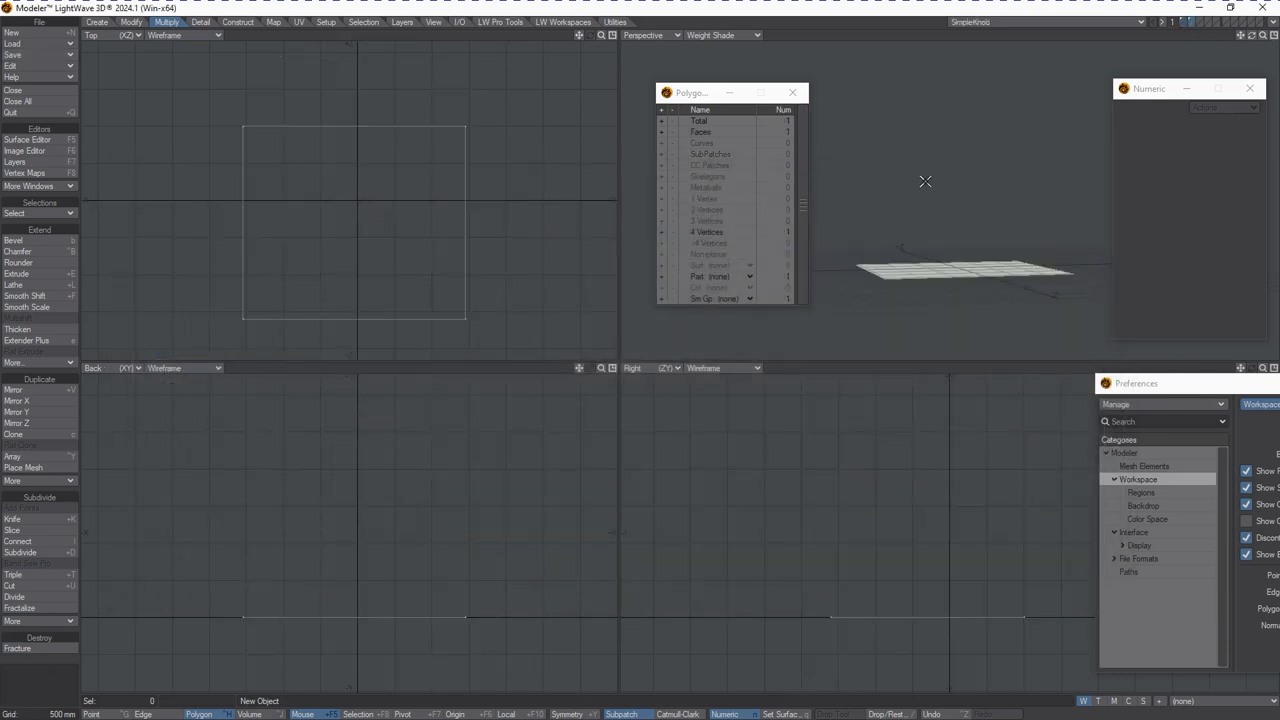
key("Delete")
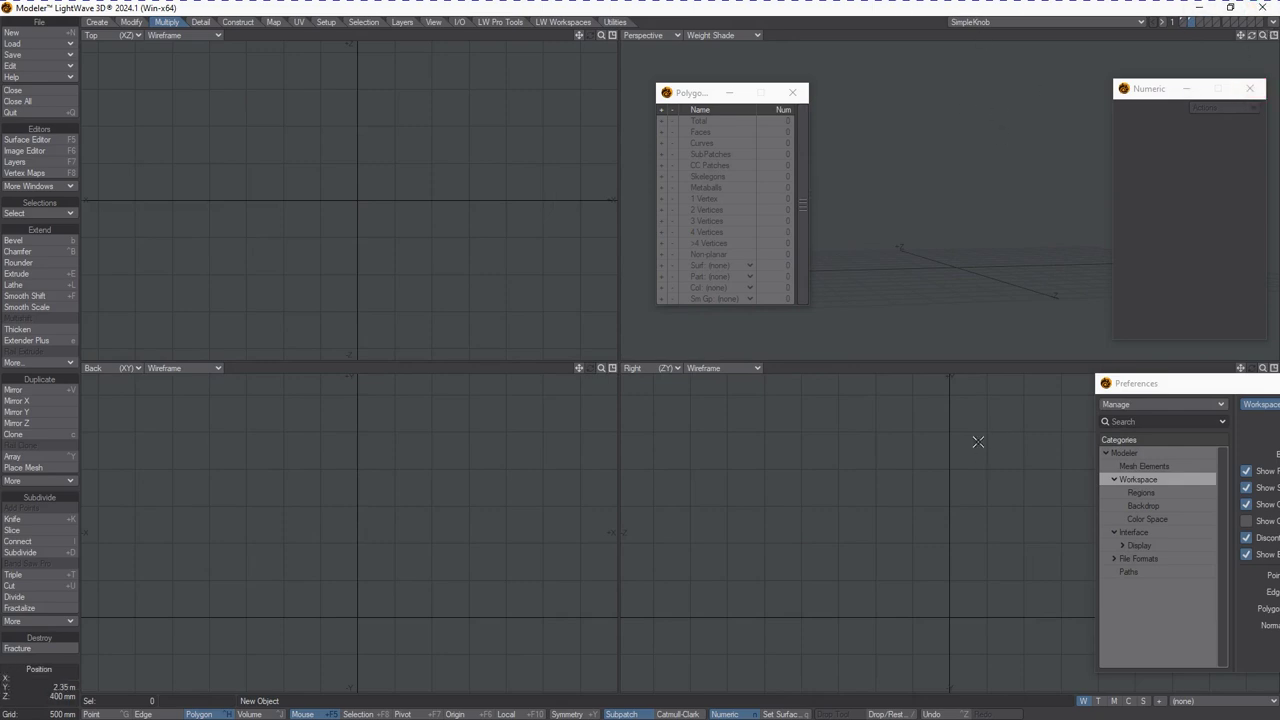
left_click_drag(1194, 388, 709, 367)
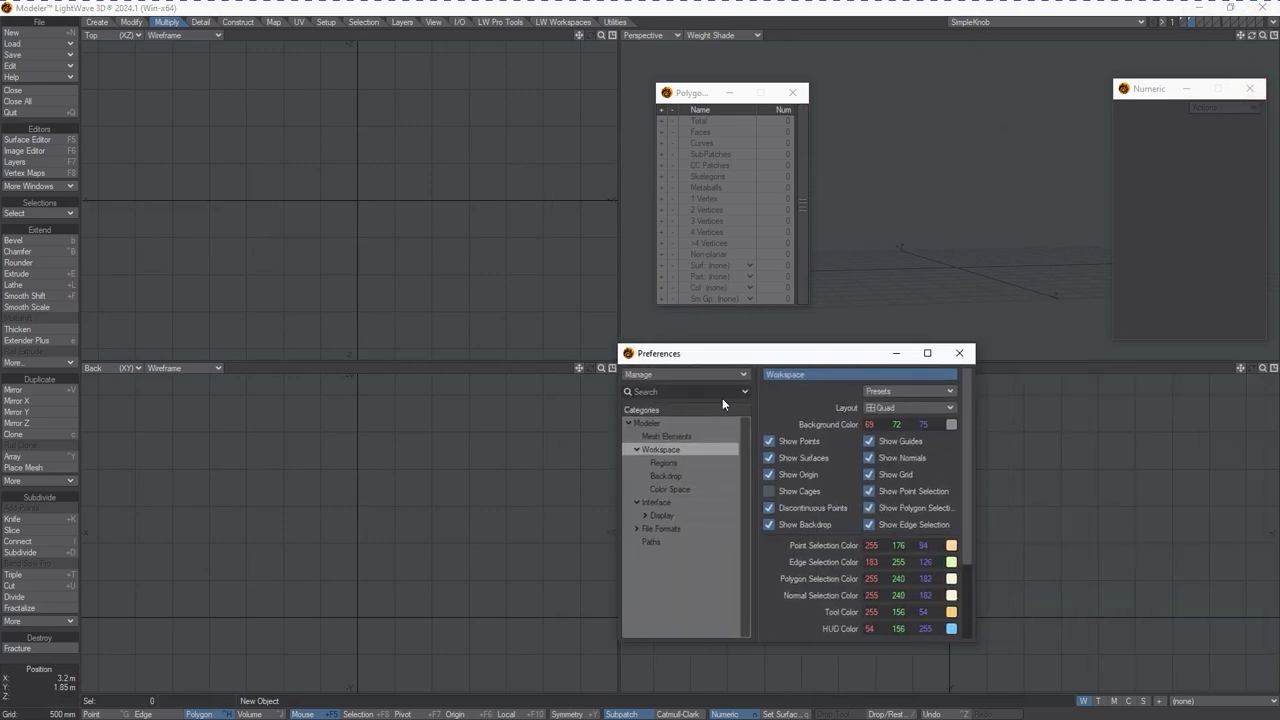
left_click(667, 437)
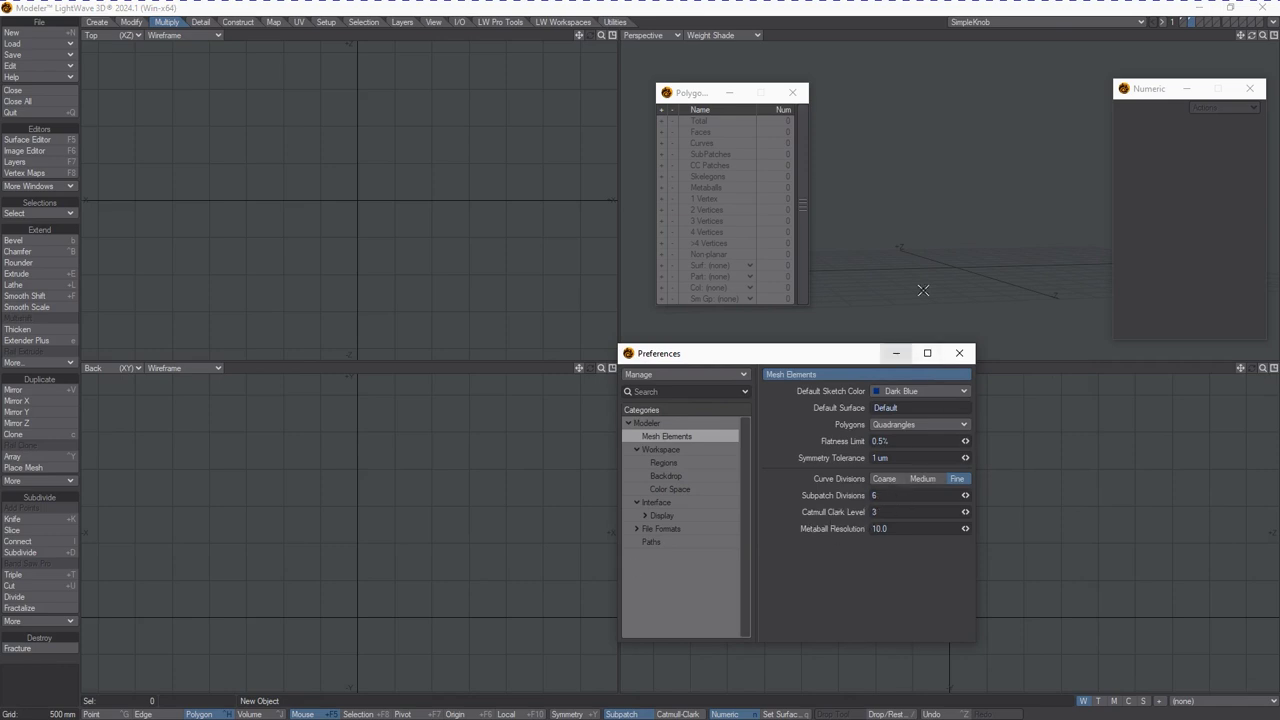
Step: Send the object to Layout and select the Subdivision entry in the Object Properties of SimpleKnob:Layer2
left_click(1274, 26)
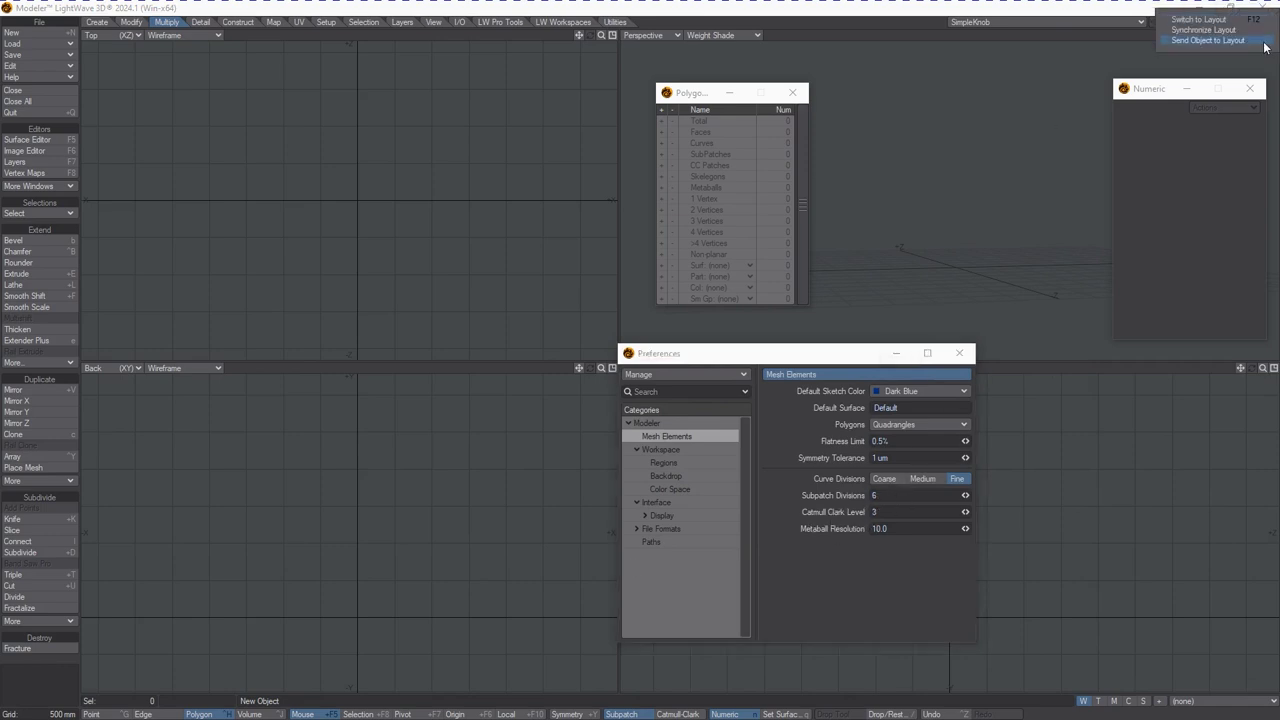
left_click(1263, 42)
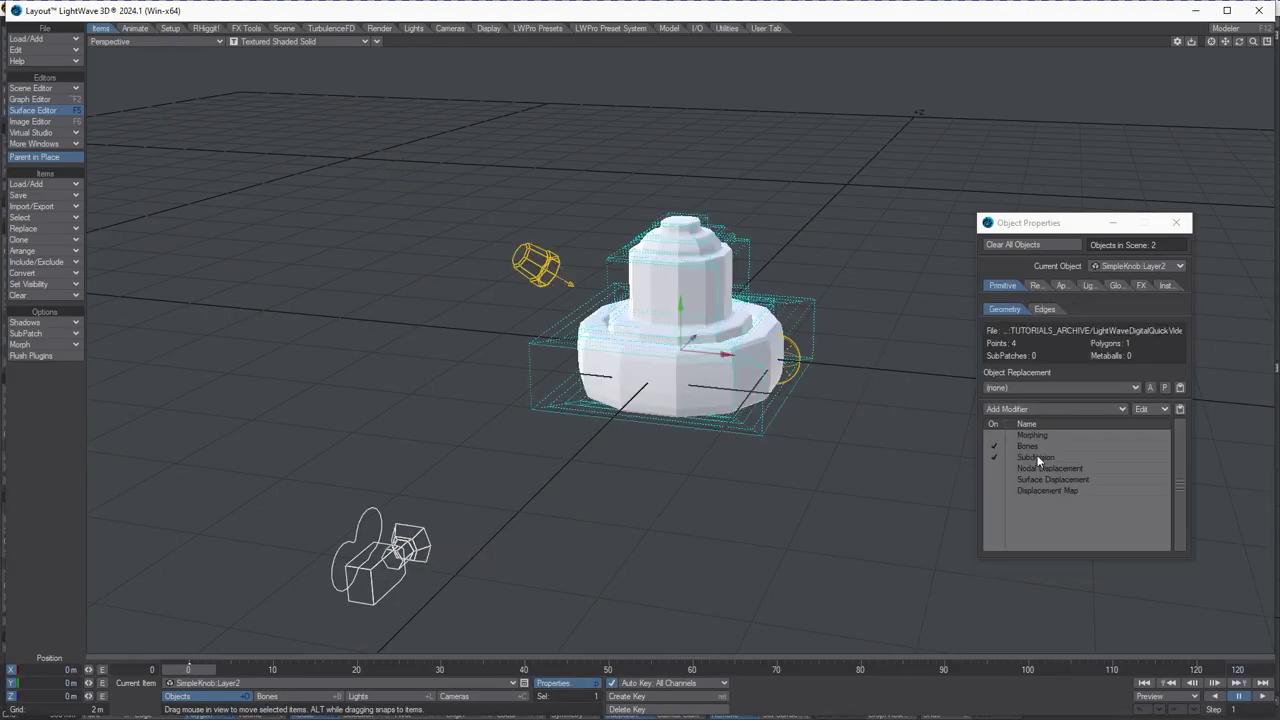
left_click(1037, 458)
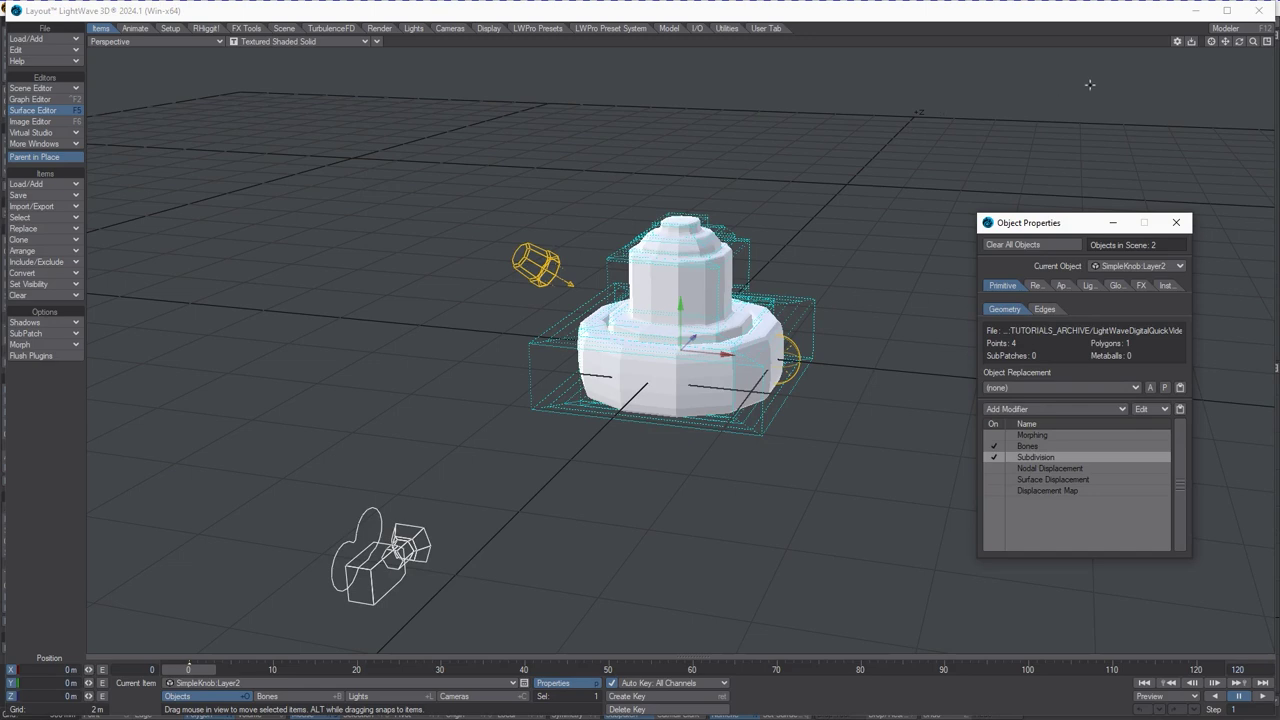
mouse_move(1240, 46)
left_mouse_down()
mouse_move(1259, 33)
mouse_move(1236, 62)
left_mouse_up()
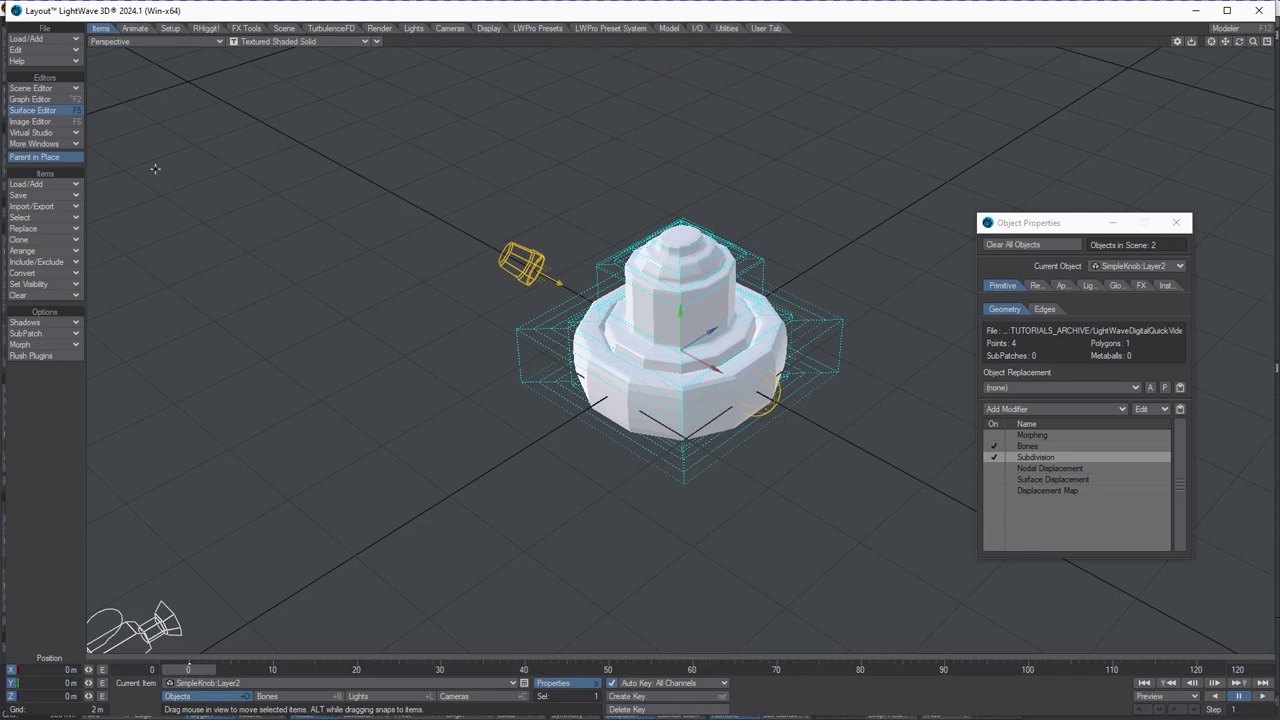
Step: Open Layout's General display preferences and toggle Show SubPatch Cages off and back on
key("o")
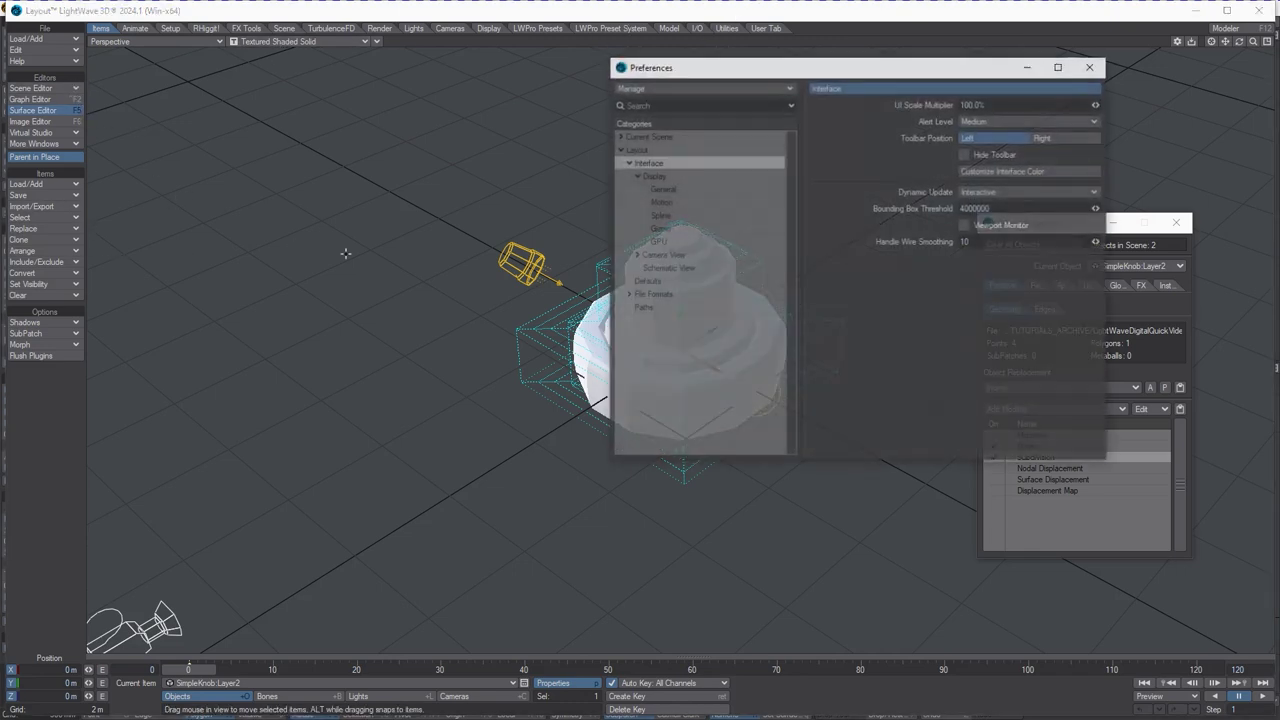
left_click_drag(840, 75, 474, 222)
left_click(292, 338)
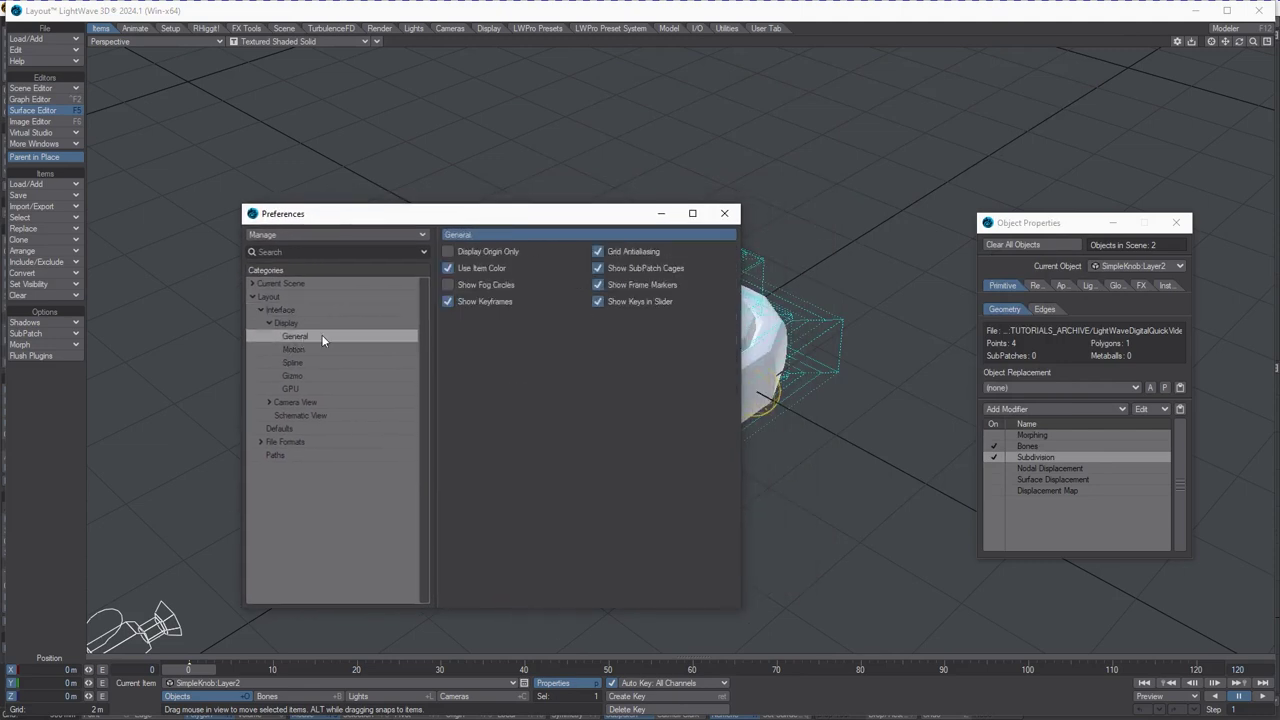
left_click(598, 268)
left_click_drag(574, 216, 372, 200)
left_click(395, 255)
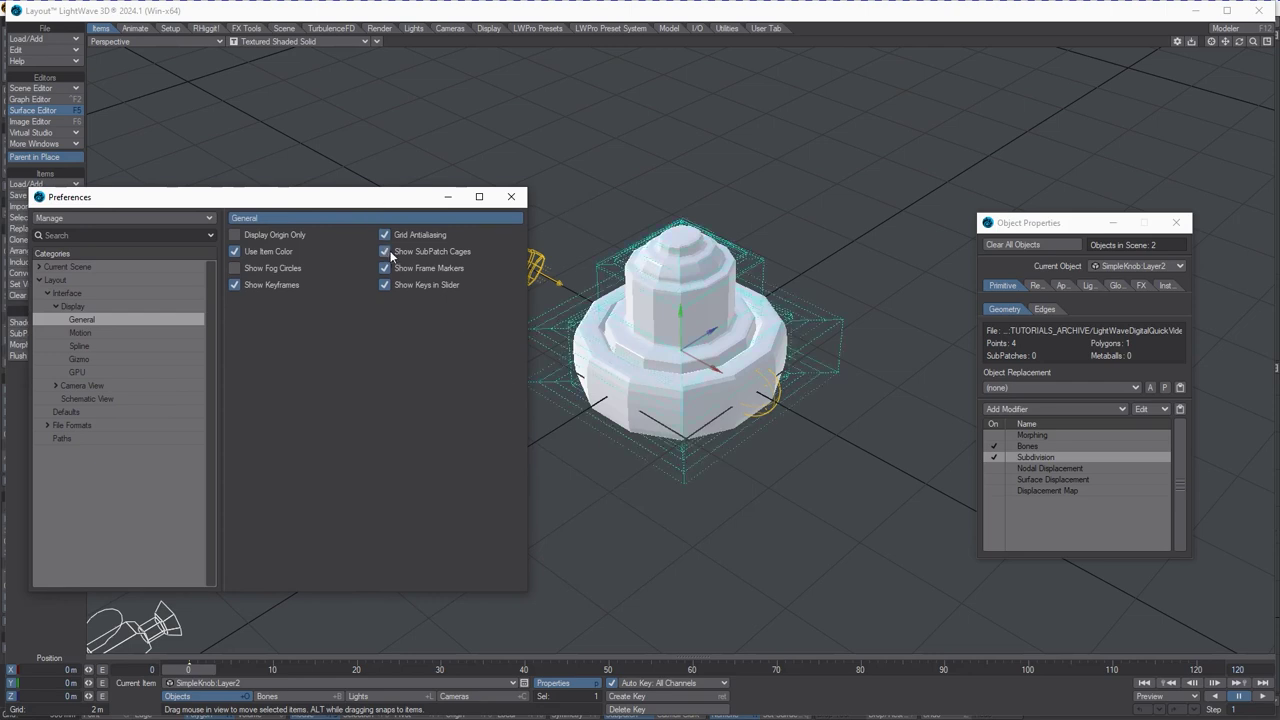
left_click(395, 255)
left_click(405, 254)
Step: Show the Subdivision settings of SimpleKnob:Layer2, set Display SubPatch Level to 6, and close the preferences
left_click(1024, 457)
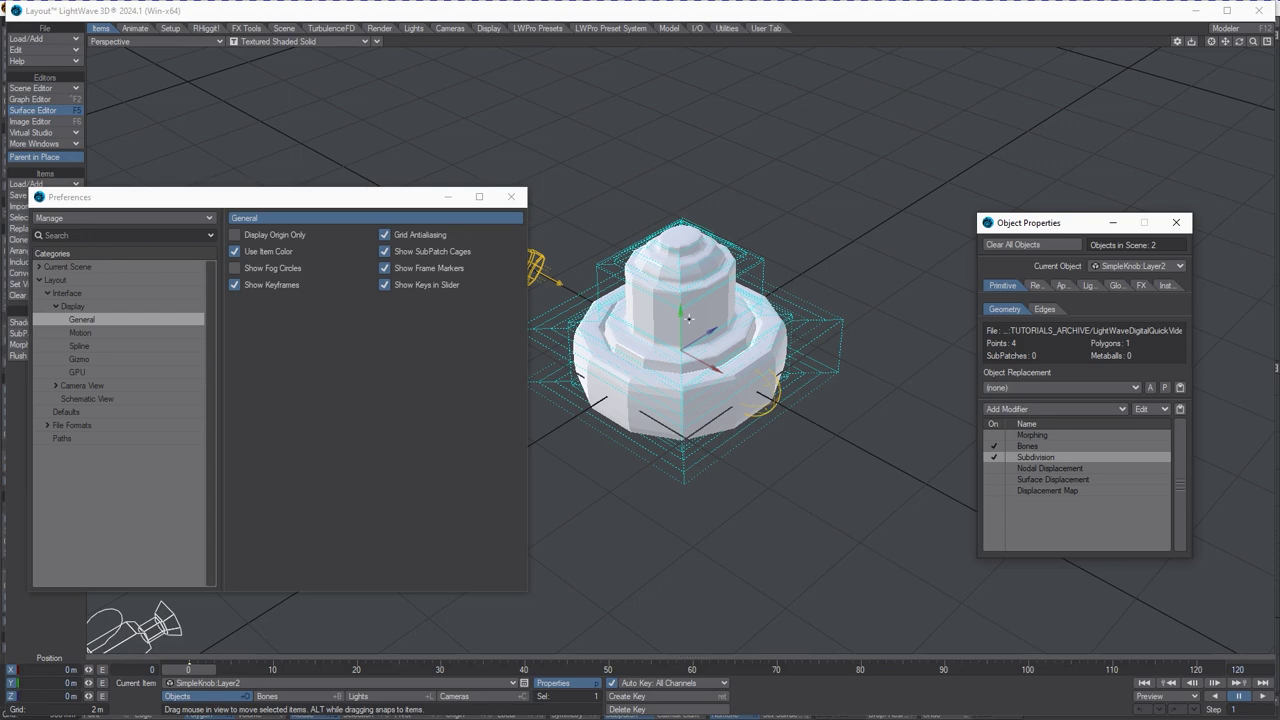
left_click(1068, 457)
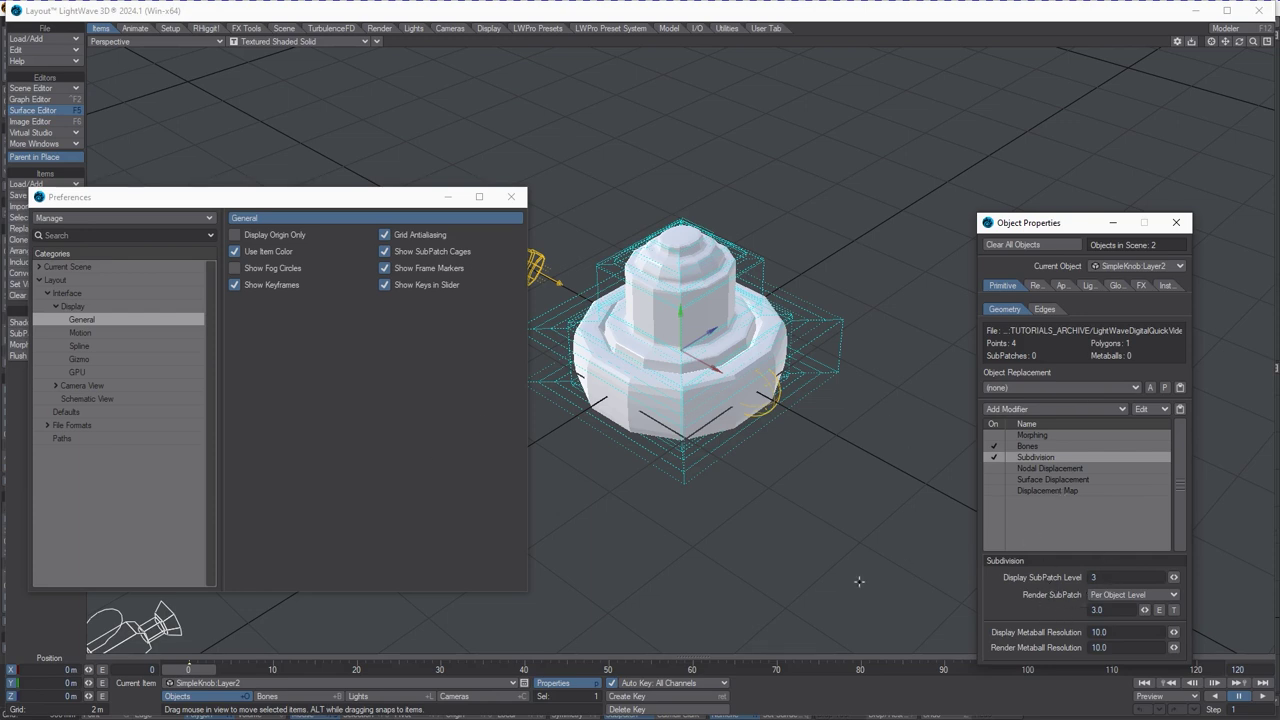
key("Tab")
key("Return")
left_click(511, 196)
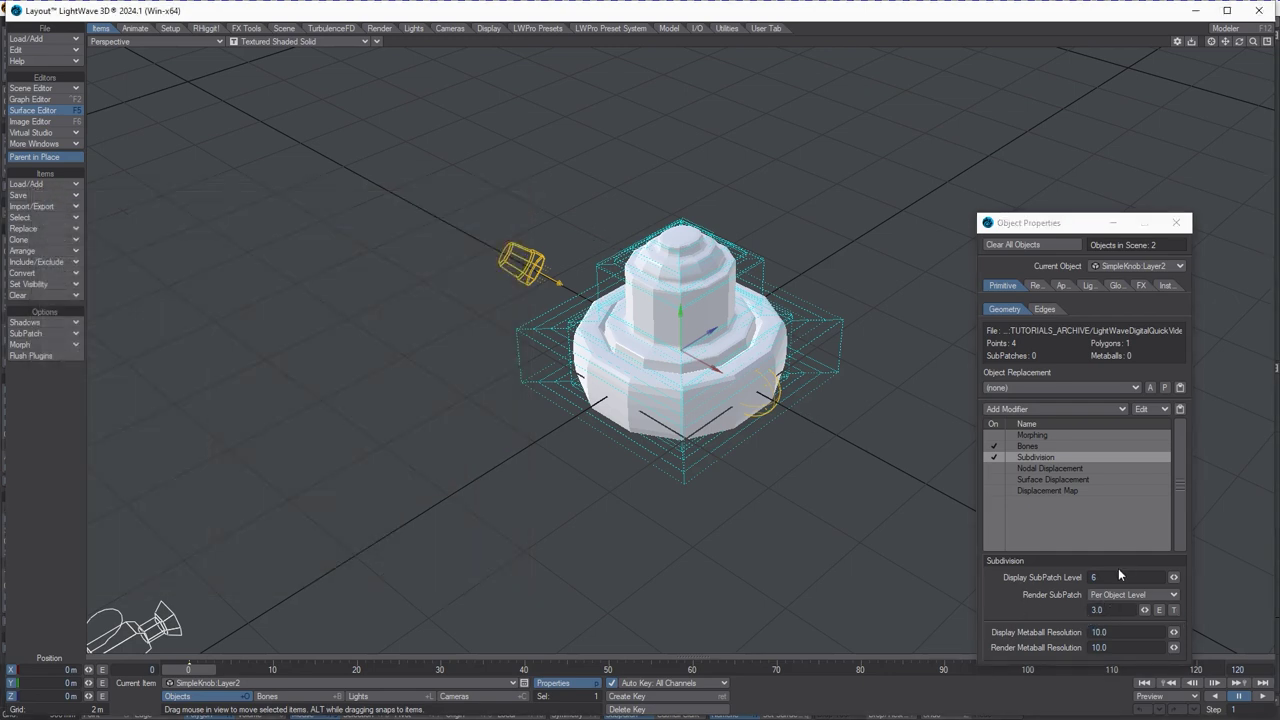
Step: Set the Display SubPatch Level of SimpleKnob:Layer2 to 8
left_click(1046, 454)
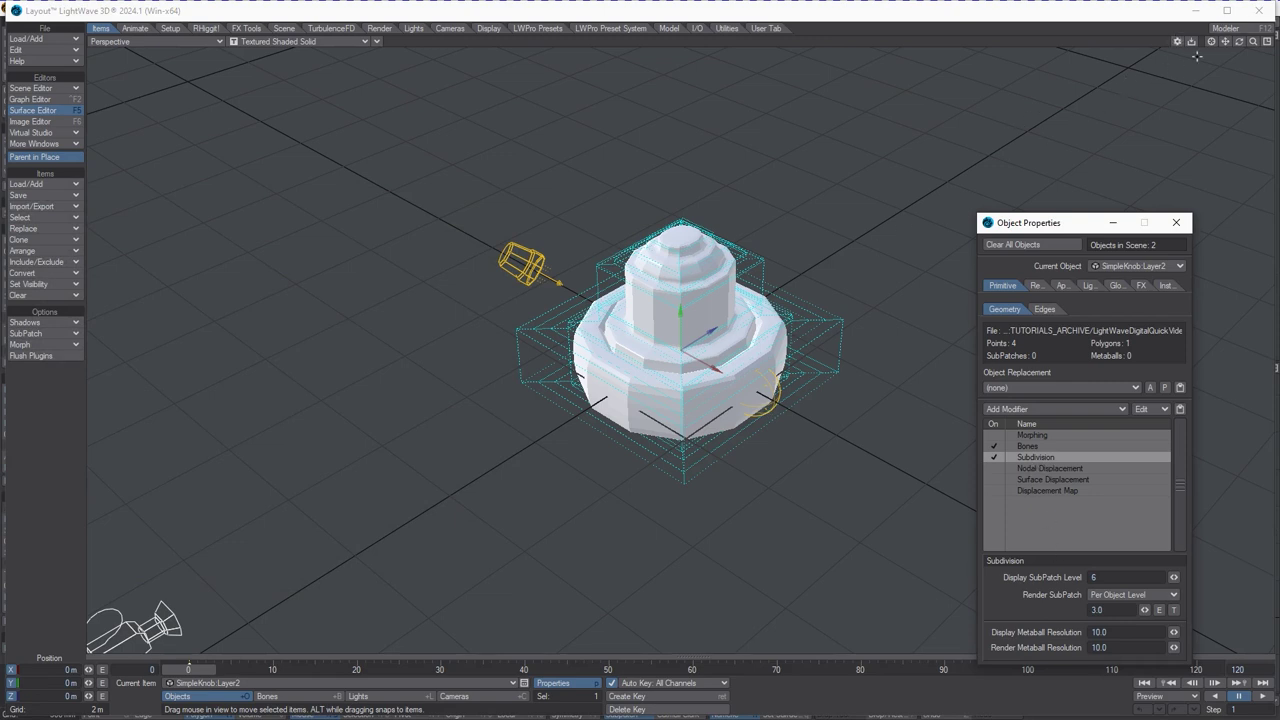
left_click_drag(1239, 43, 1066, 650)
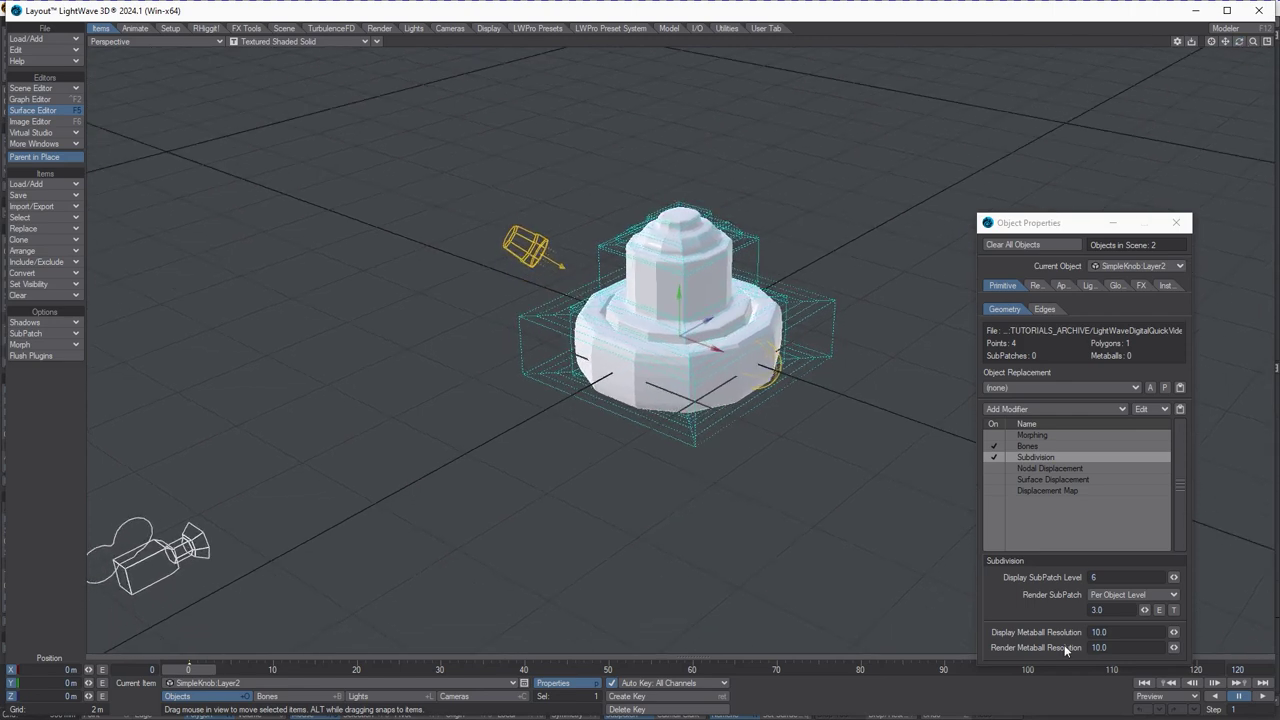
left_click(1108, 578)
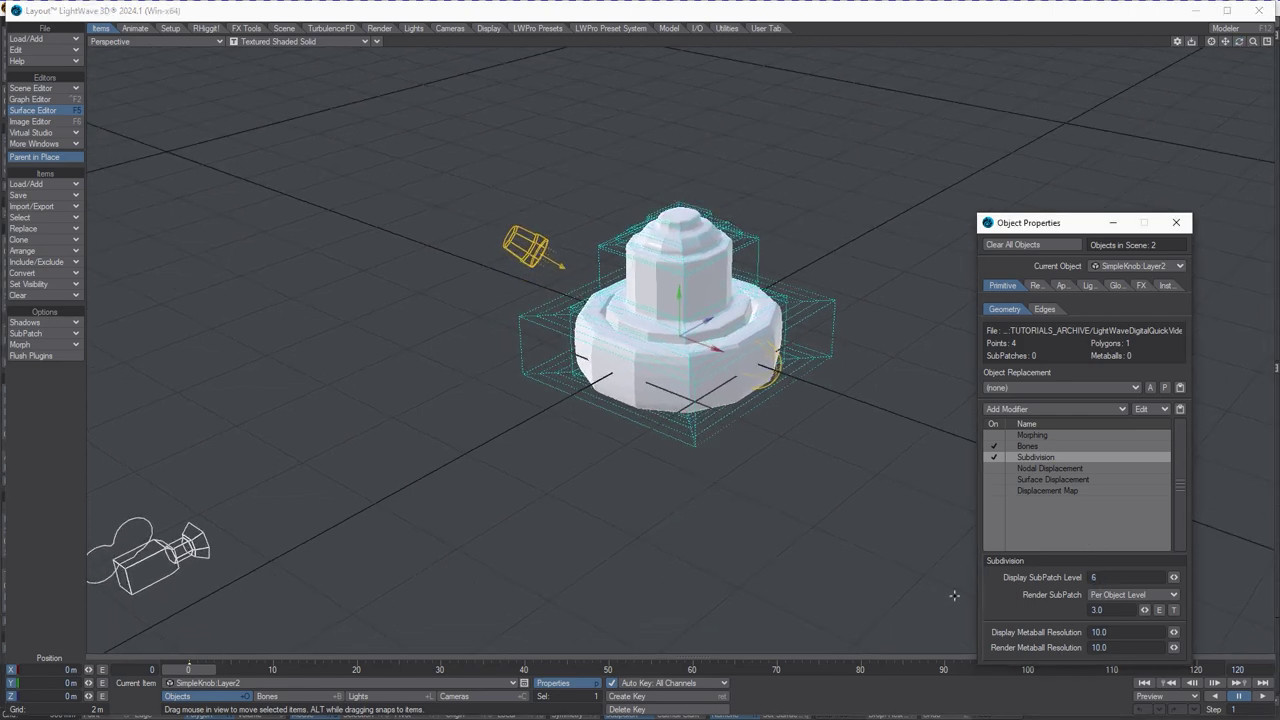
key("Tab")
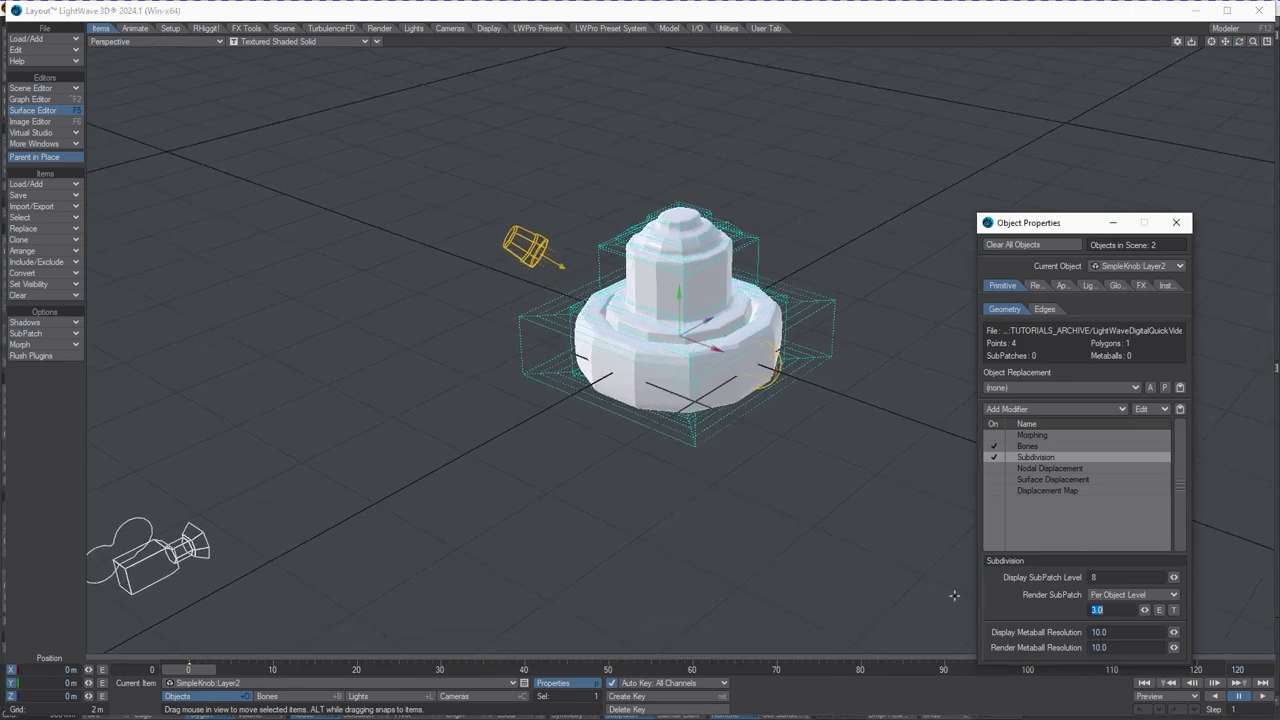
Step: Switch to Modeler, show the knob's SubPatch mesh layer, and return to Layout
key("Return")
left_click(1226, 28)
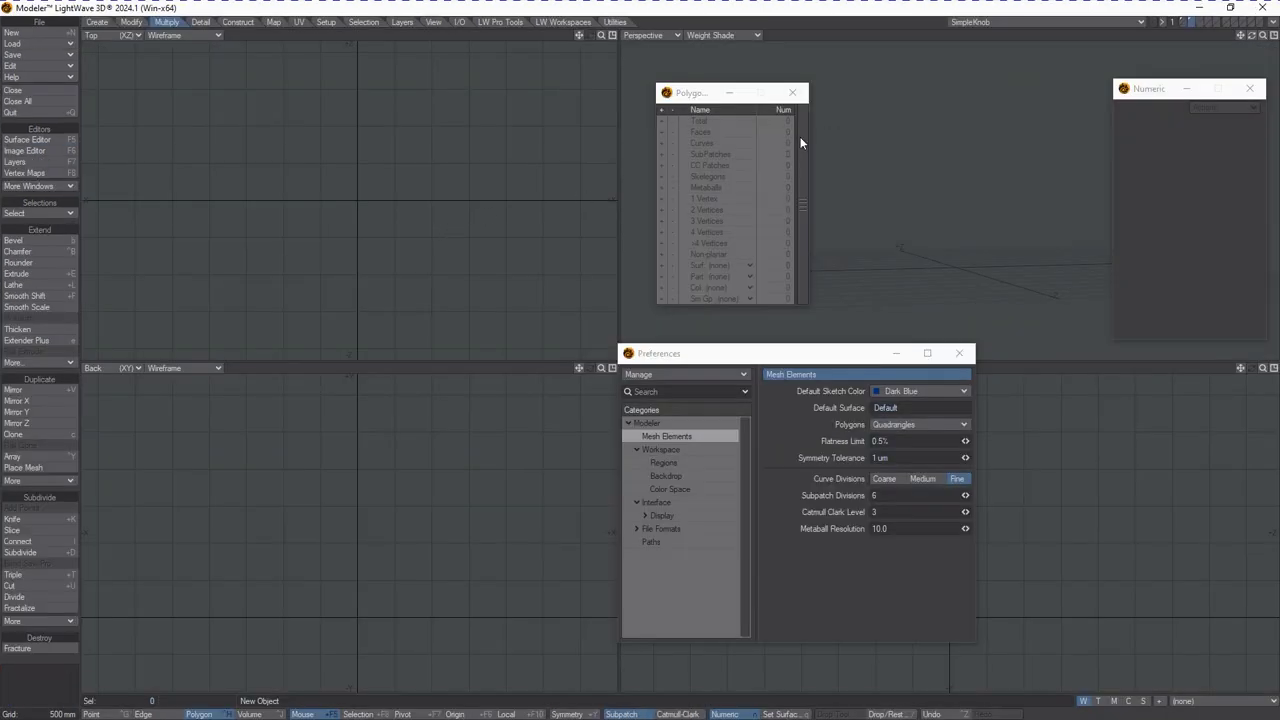
left_click(1181, 24)
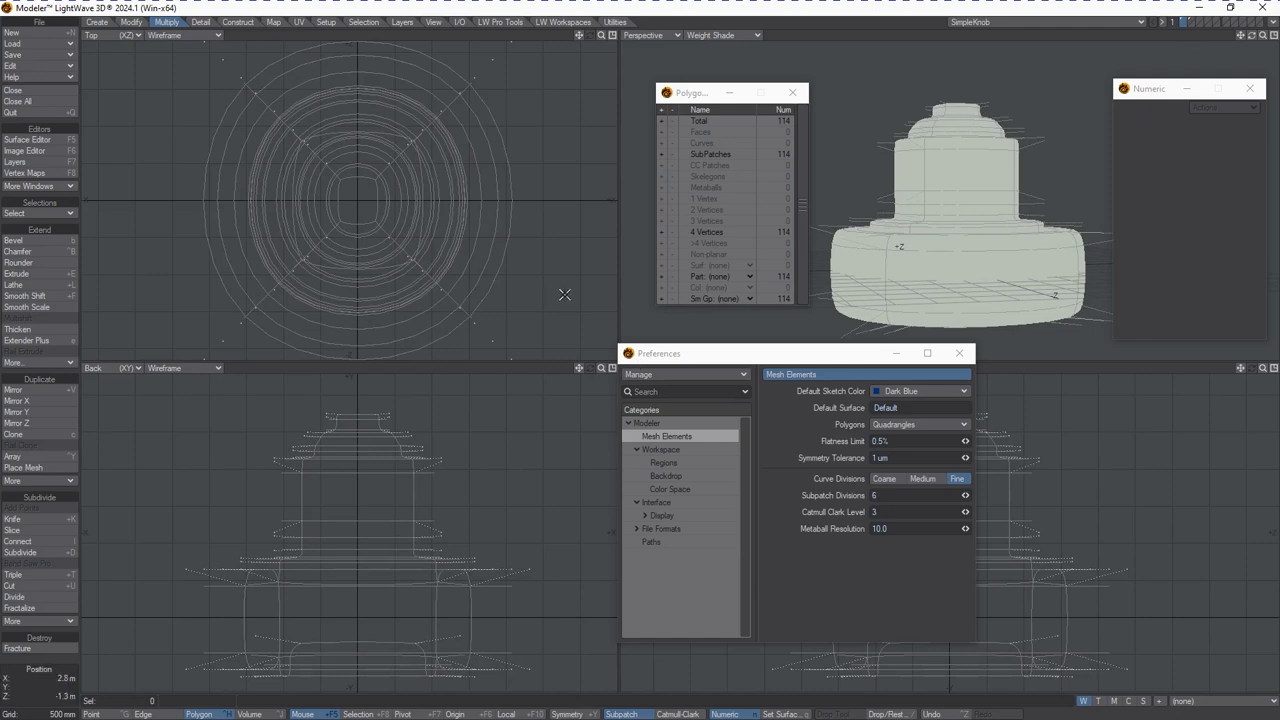
key("alt+Tab")
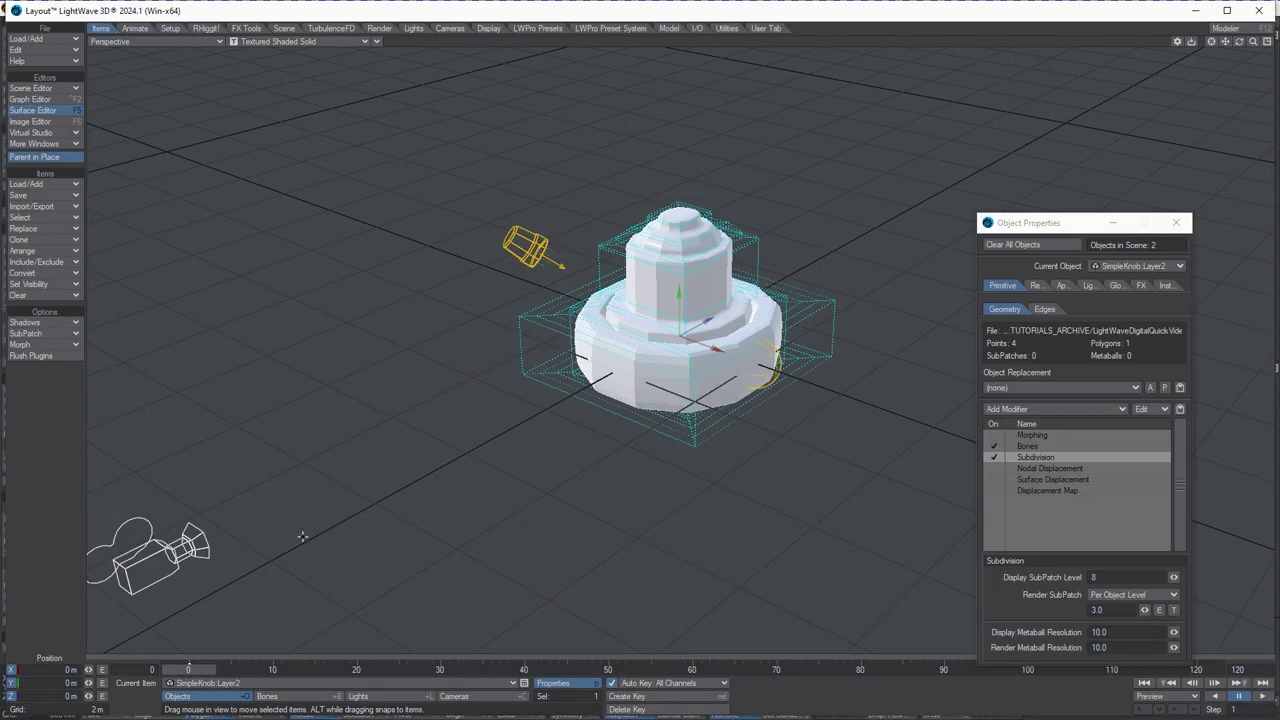
Step: Select SimpleKnob:Layer1 as the current object and set its Display SubPatch Level to 6
left_click(287, 681)
left_click(290, 669)
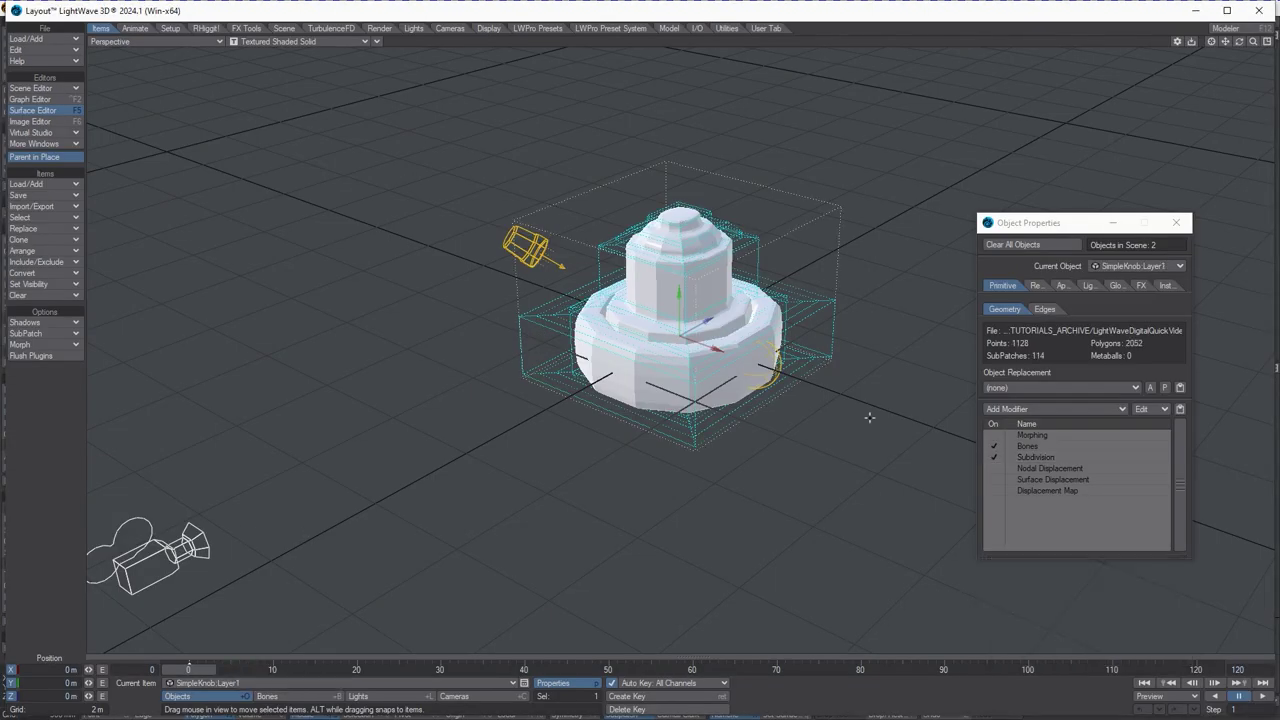
left_click(1056, 455)
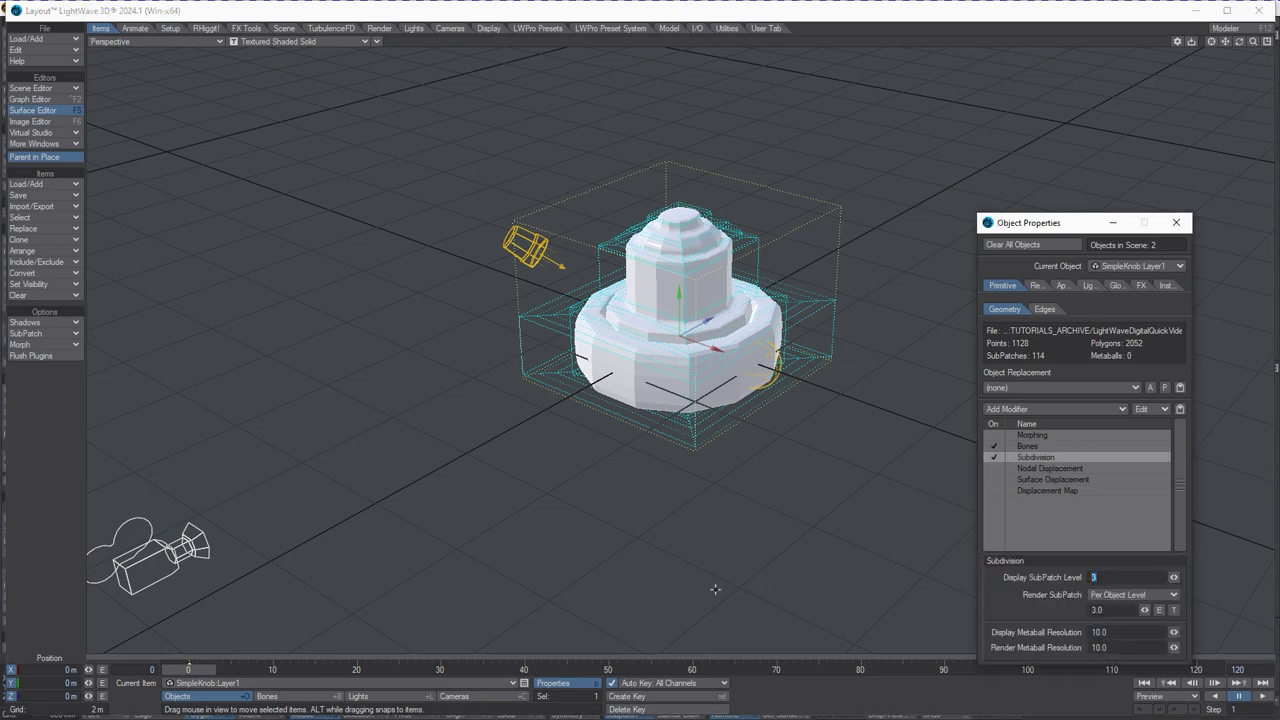
type("6")
key("Tab")
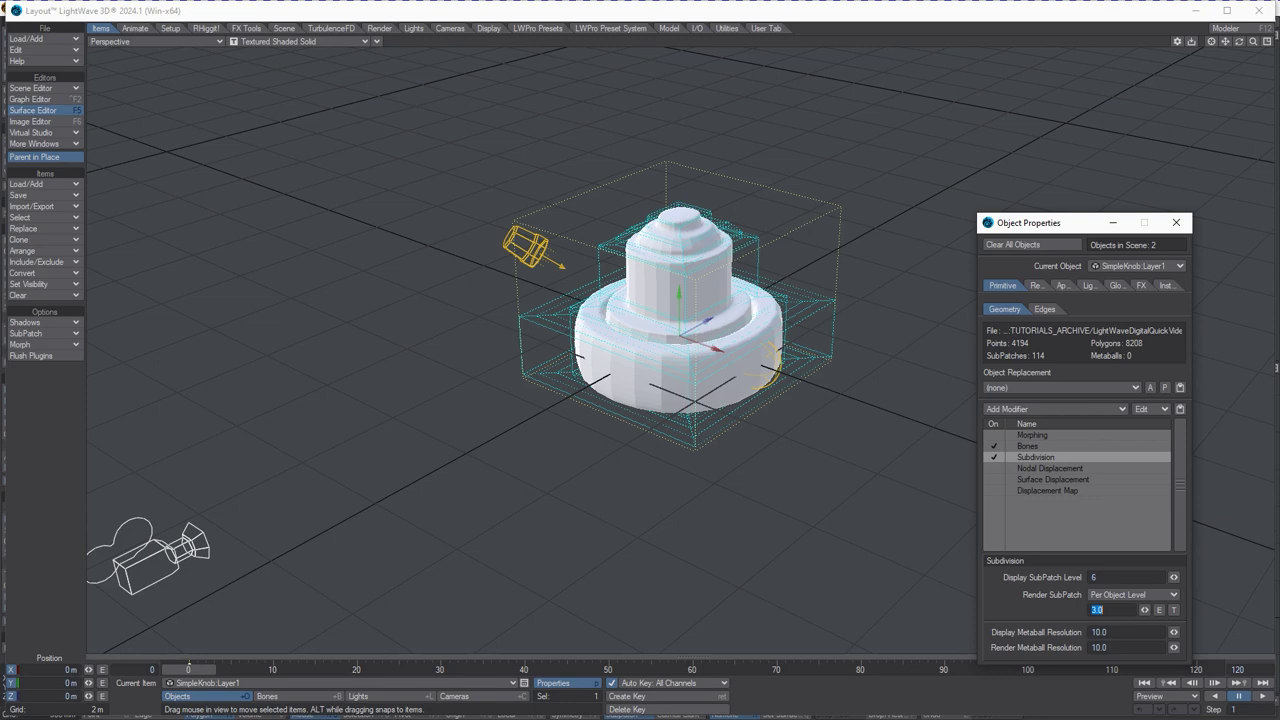
Step: Open the Surface Editor, enable Smoothing on the knob's Default surface, and raise the Smoothing Threshold to about 137.05°
left_click_drag(940, 125, 110, 121)
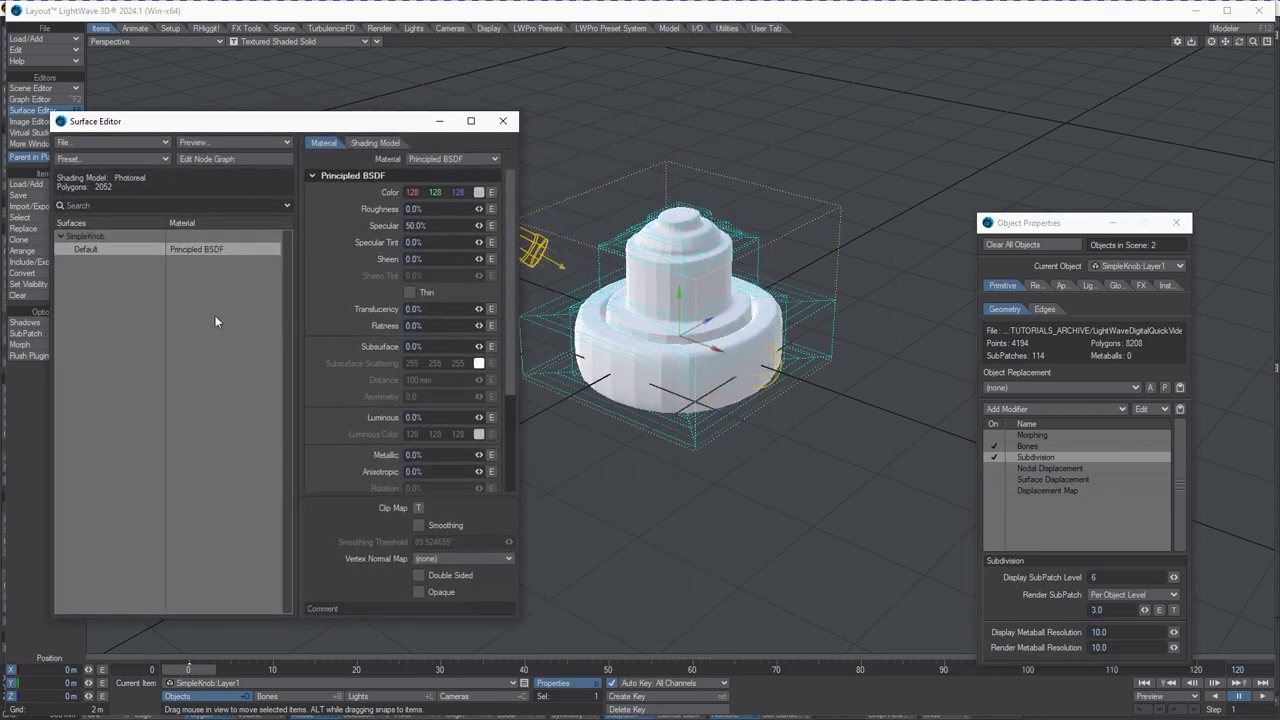
left_click(418, 525)
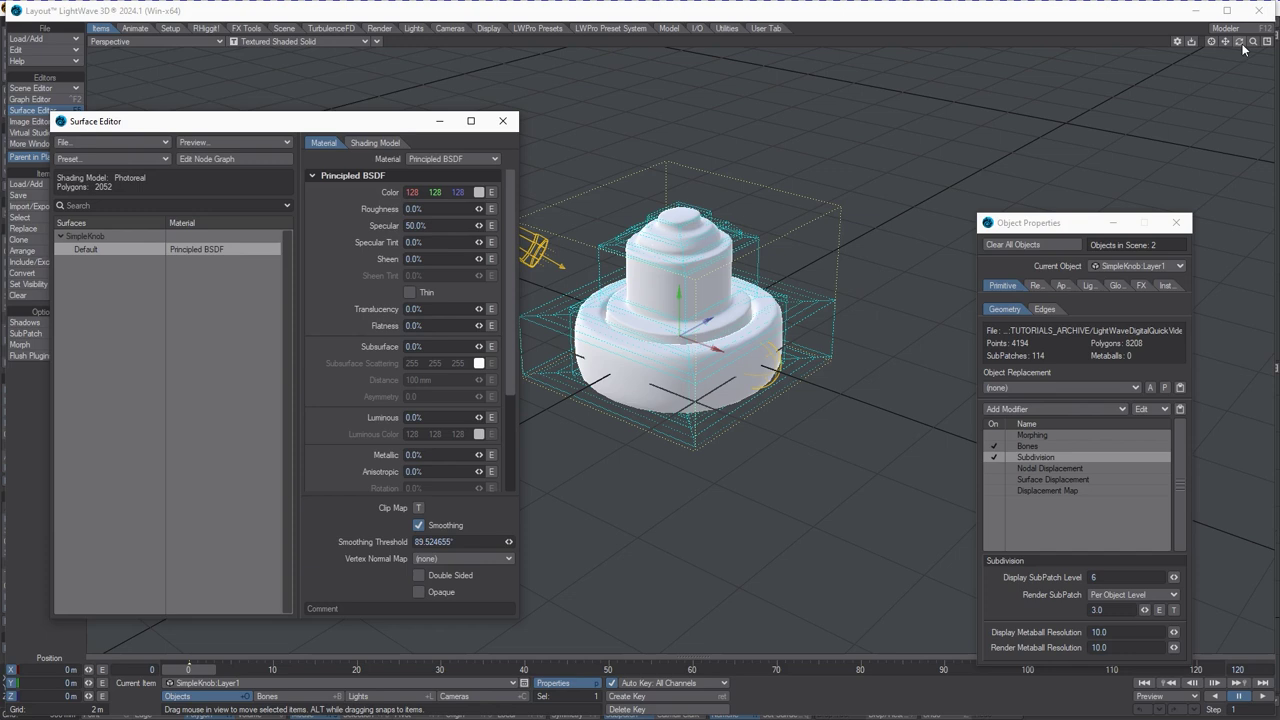
left_click_drag(1240, 44, 508, 539)
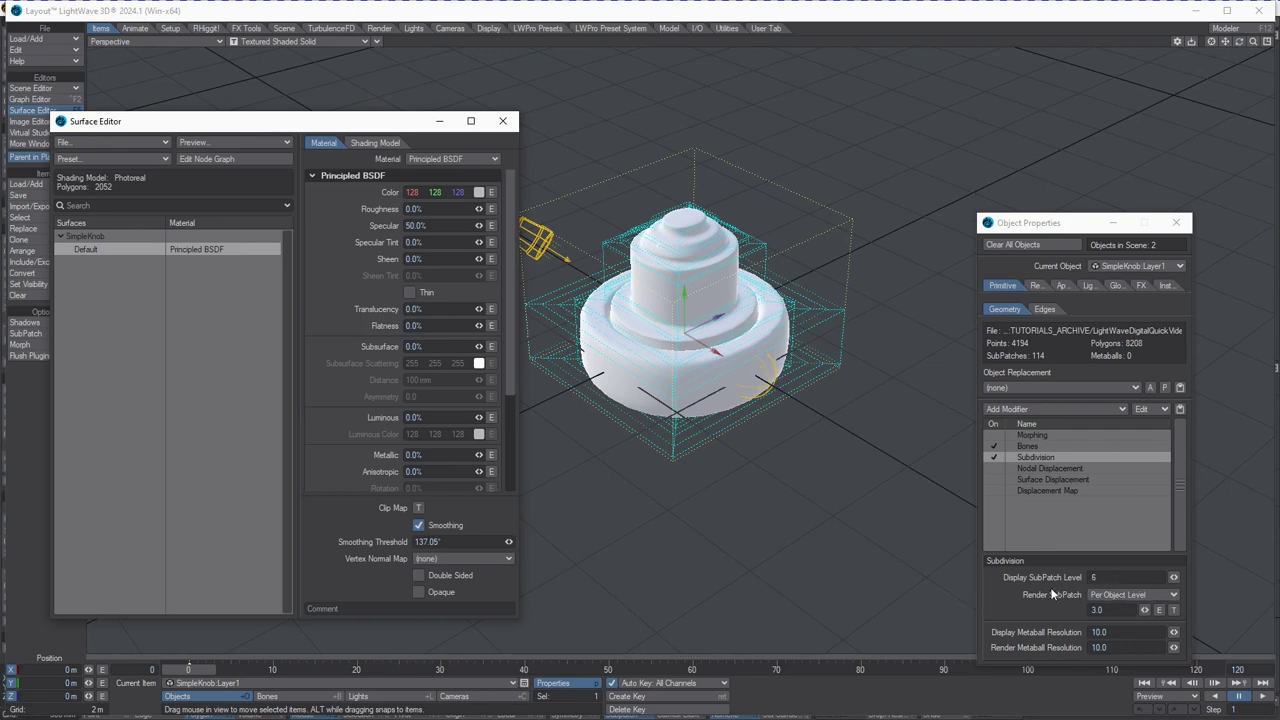
Step: Check the mesh in Modeler, return to Layout, and set the Render SubPatch level of SimpleKnob:Layer1 to 6.0
key("alt+Tab")
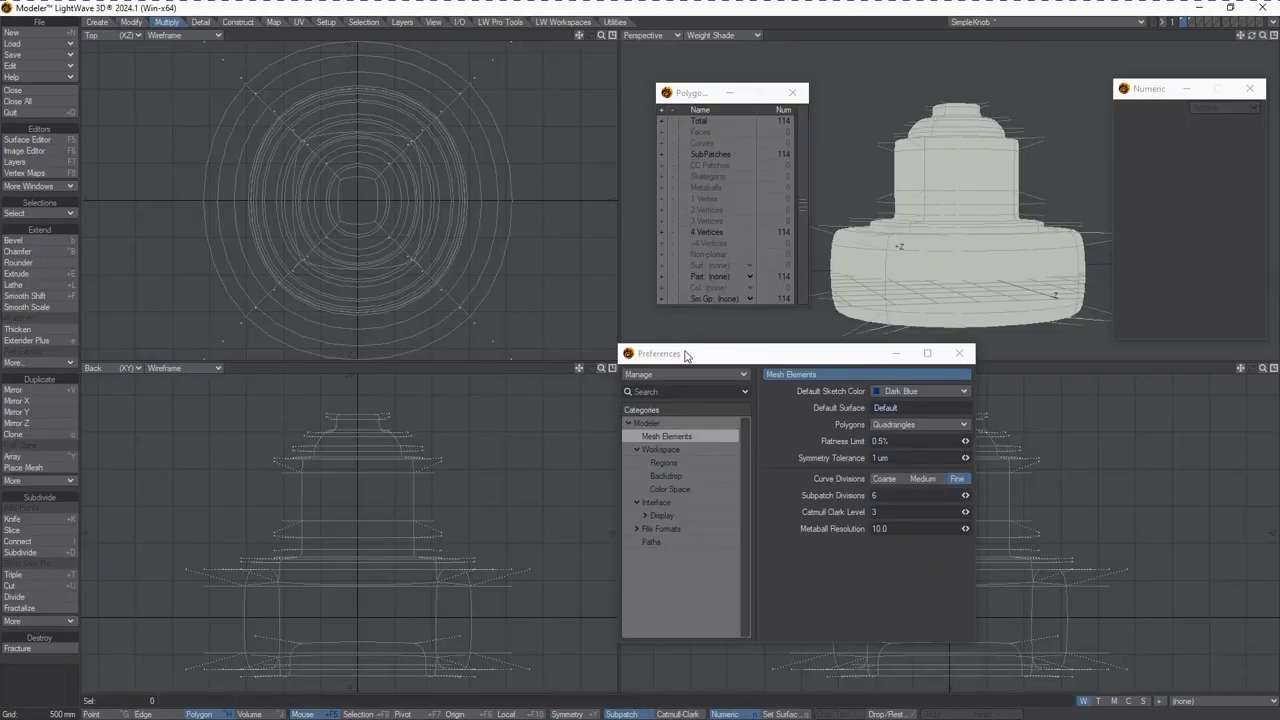
key("alt+Tab")
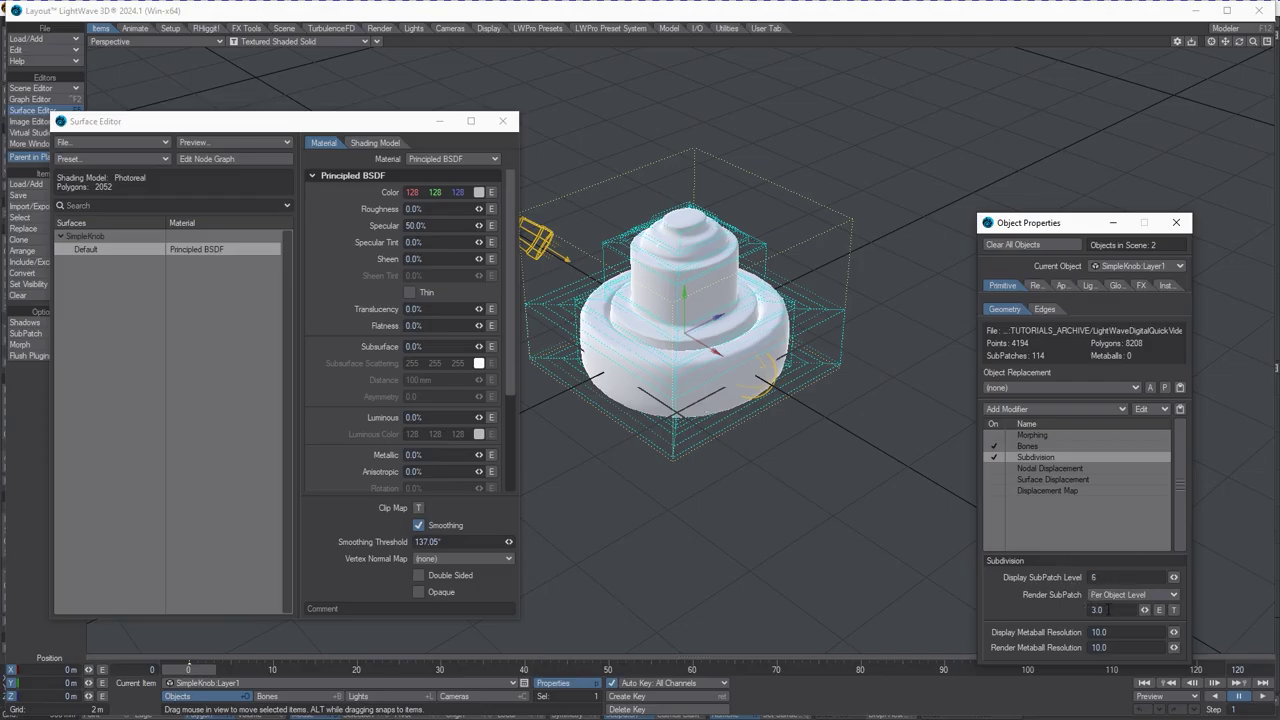
left_click(1106, 609)
type("6")
key("Tab")
Step: Show the view through the current camera, close the Surface Editor, and reposition the camera to about X 3.44 m, Y 3.89 m, Z -11.59 m, looking down at the knob
left_click(155, 41)
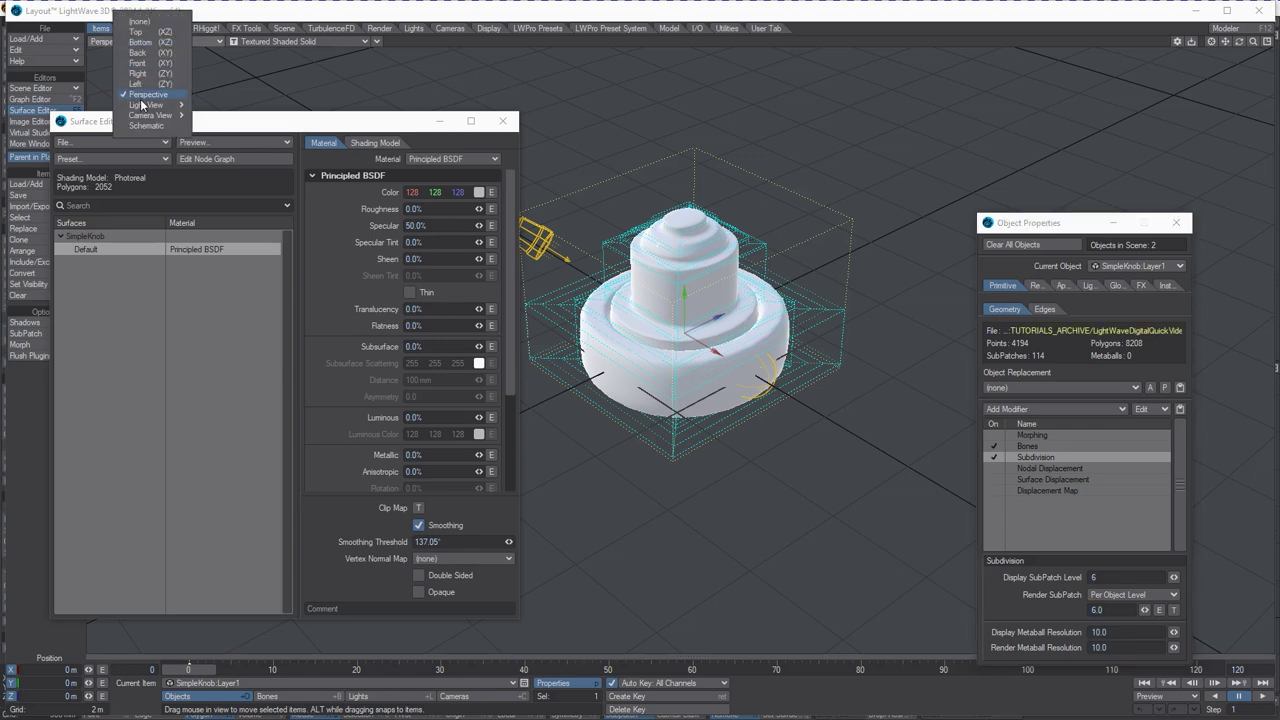
left_click(155, 112)
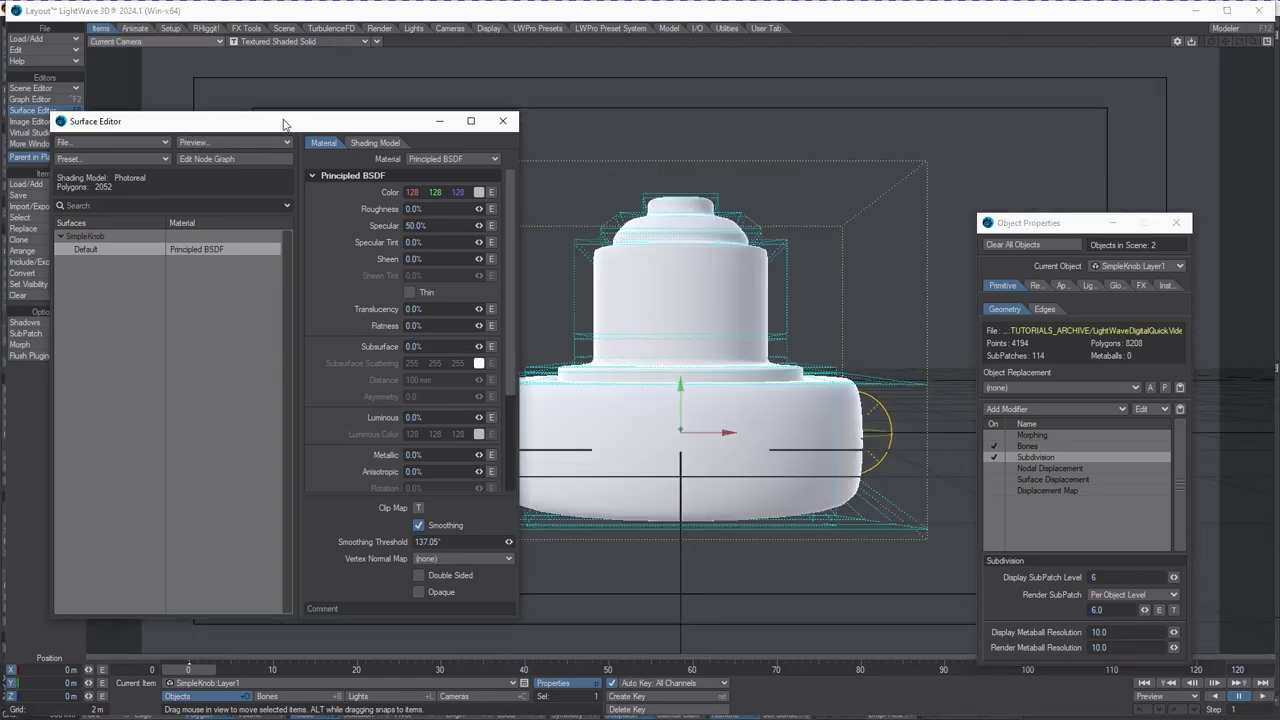
left_click(33, 110)
left_click(449, 692)
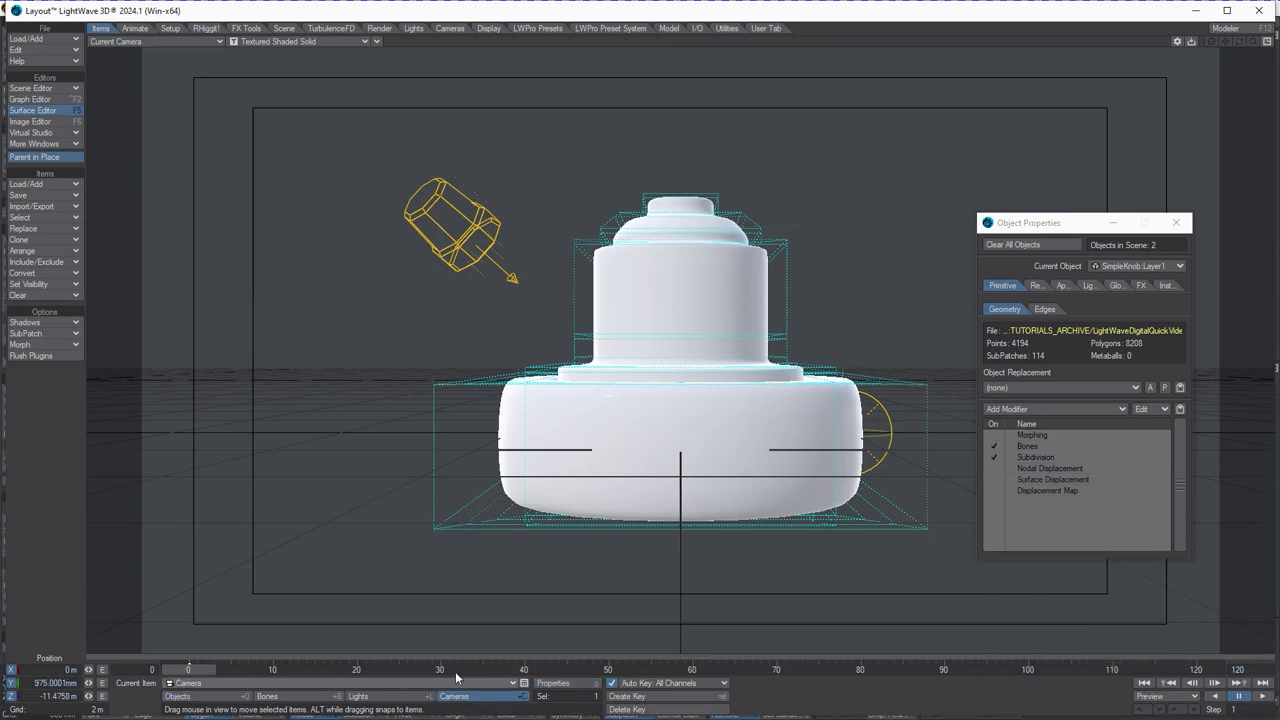
left_click_drag(563, 563, 649, 513)
Step: Show the Subdivision settings of SimpleKnob:Layer1 and set its Render SubPatch level to 3.0
left_click(1089, 456)
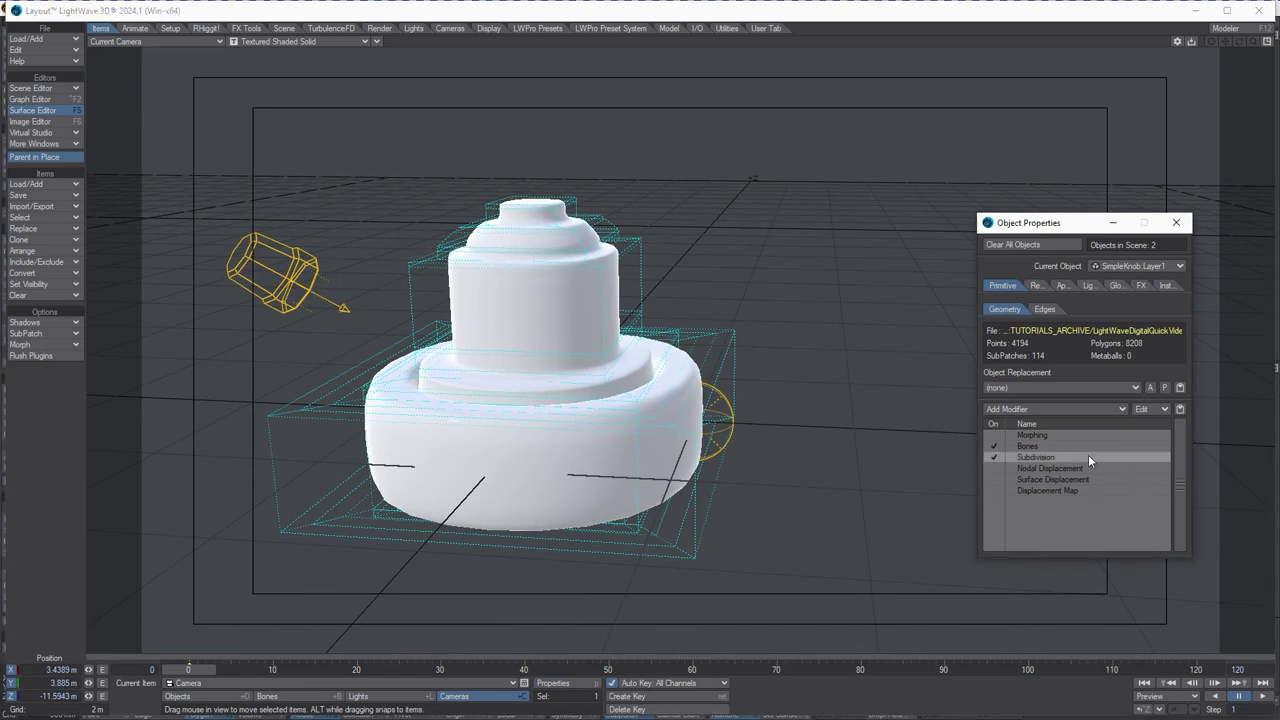
left_click(1128, 609)
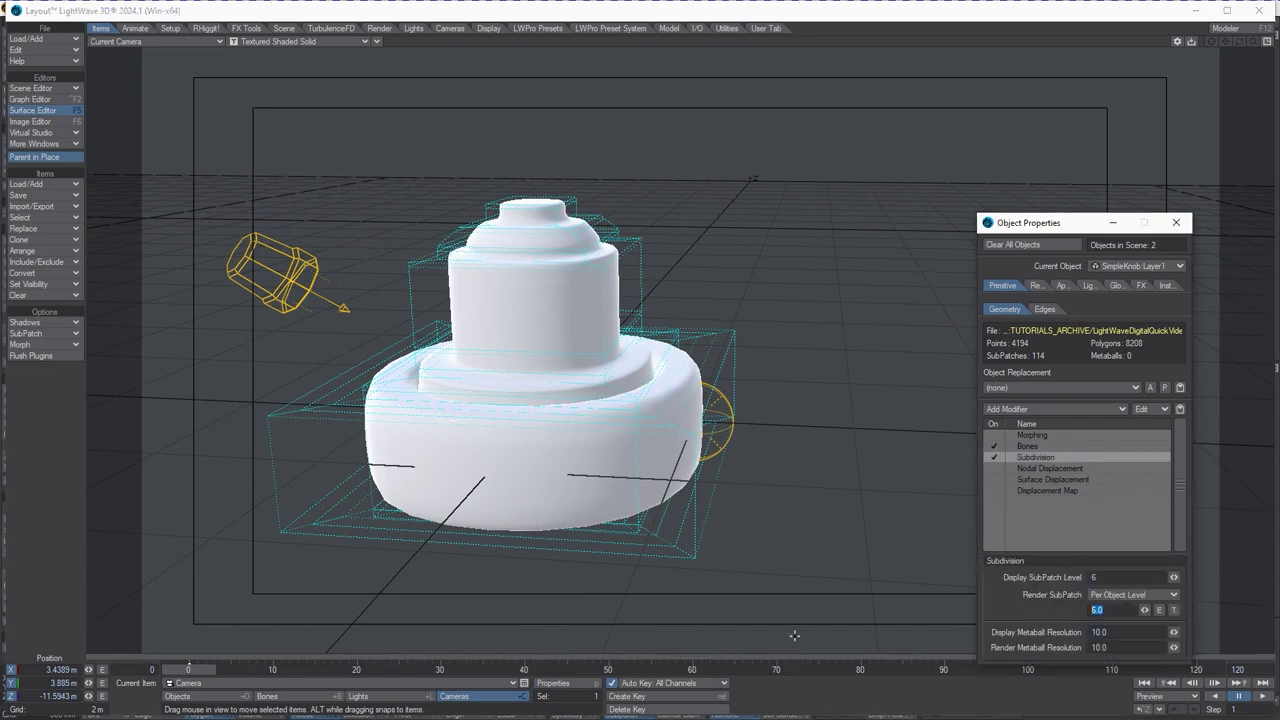
type("3")
key("Tab")
Step: Render the current frame at render level 3.0 and place the rendered image beside the knob in the camera view
key("F9")
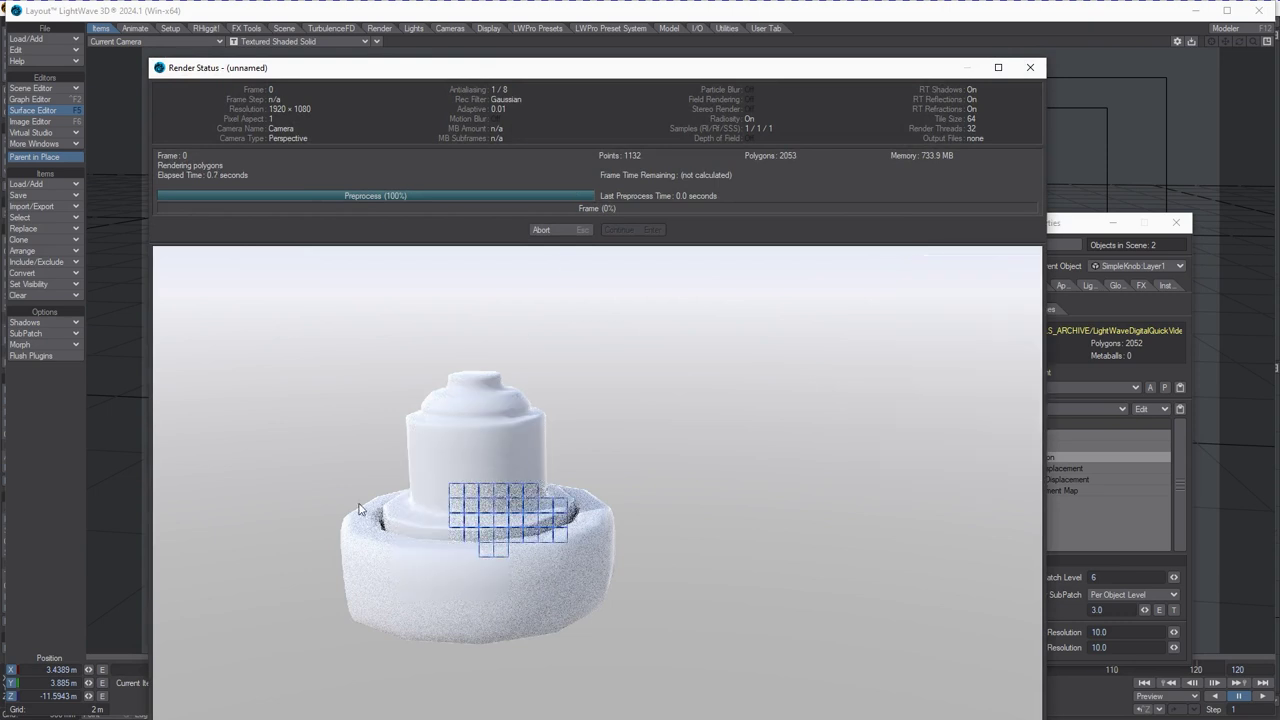
left_click(660, 232)
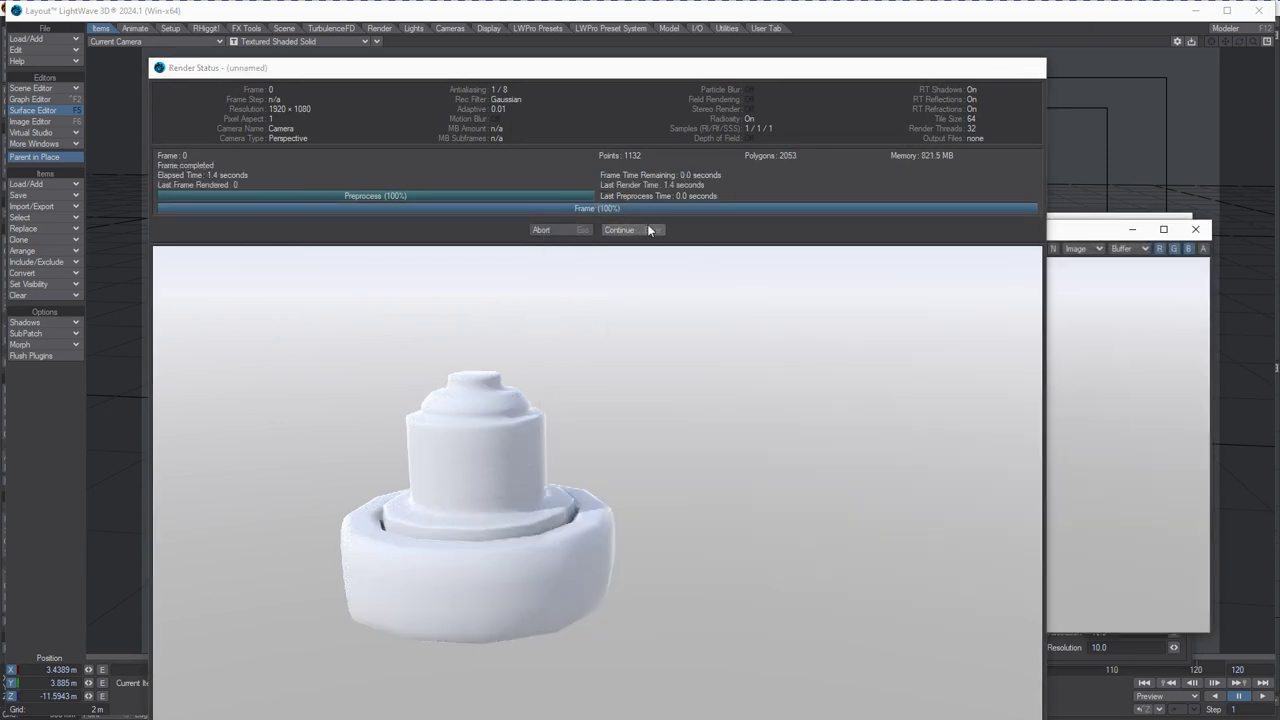
left_click_drag(822, 236, 952, 148)
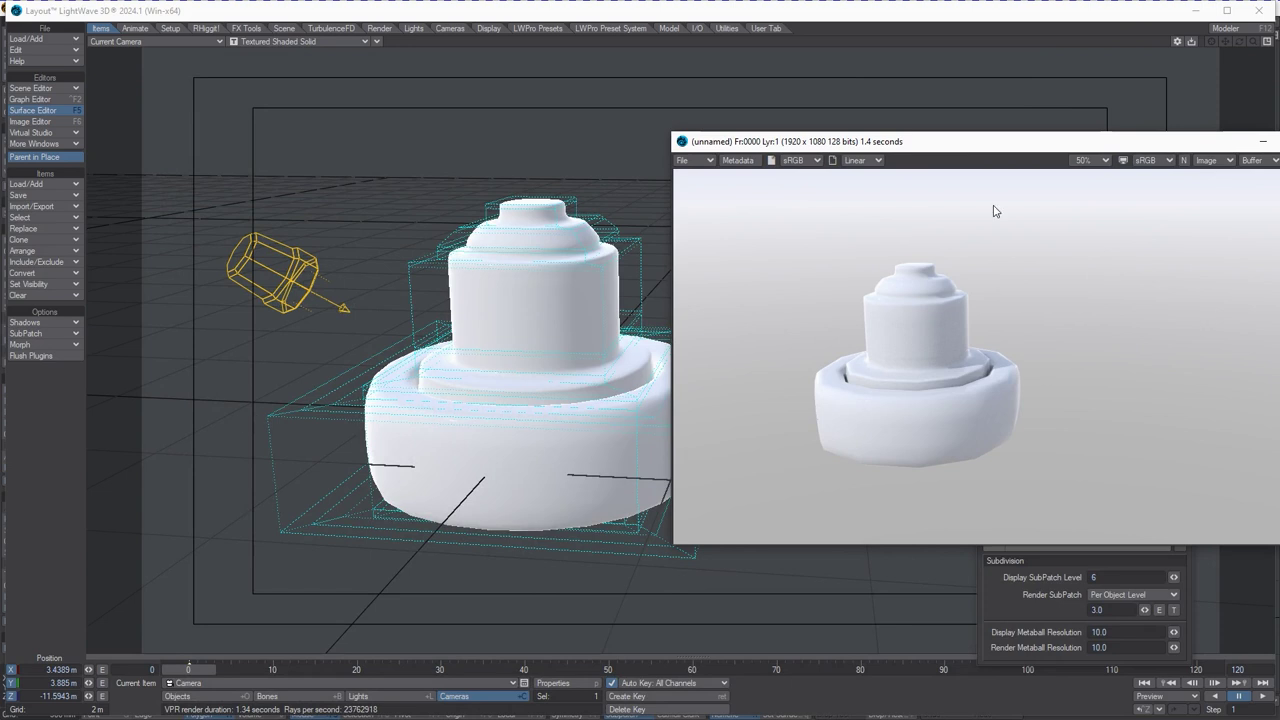
left_click_drag(996, 152, 980, 55)
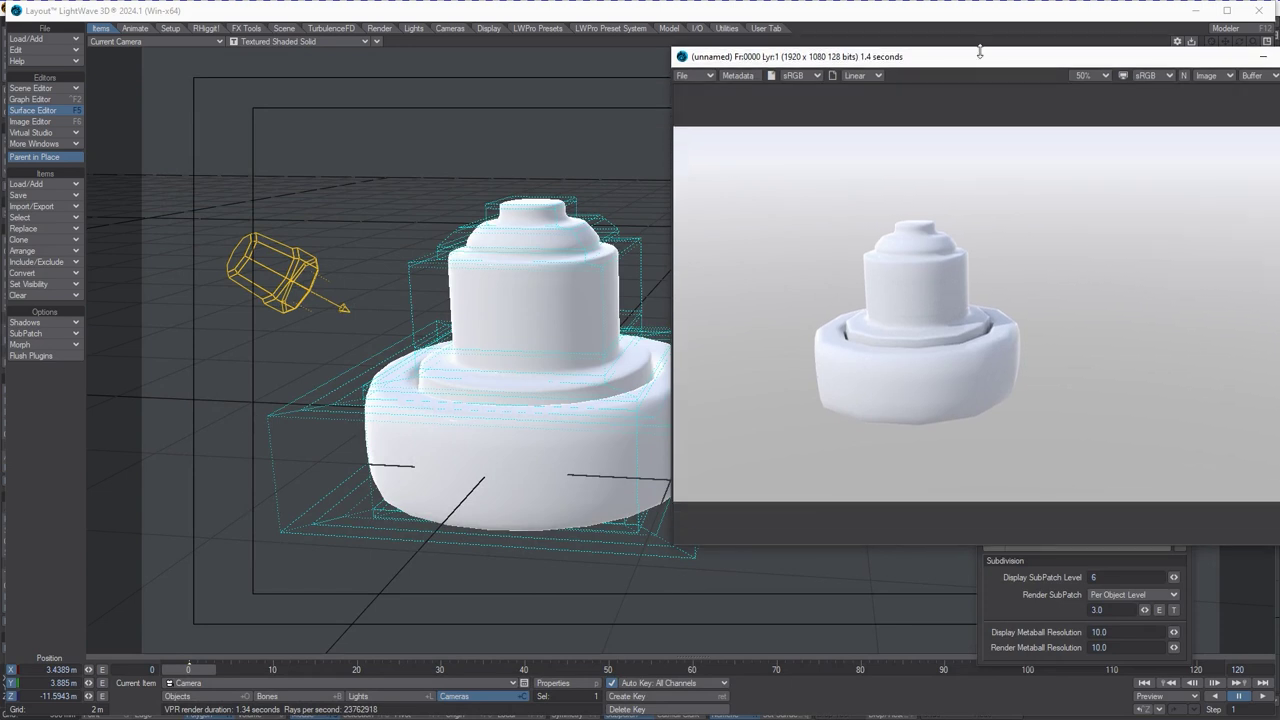
Step: Raise the Render SubPatch level of SimpleKnob:Layer1 to 6.0
left_click(1111, 609)
key("BackSpace")
key("BackSpace")
key("BackSpace")
type("6")
key("Tab")
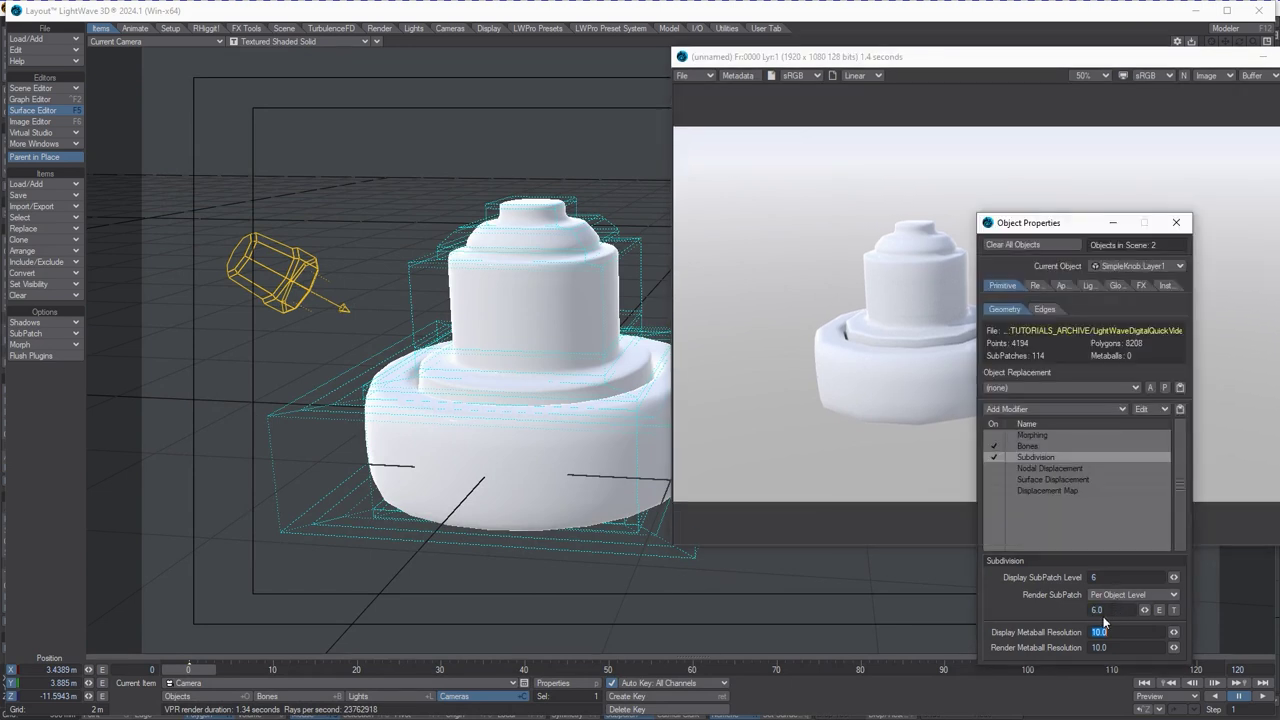
Step: Render the frame again at render level 6.0 and position the new image for comparison with the camera view
left_click(1035, 607)
key("F9")
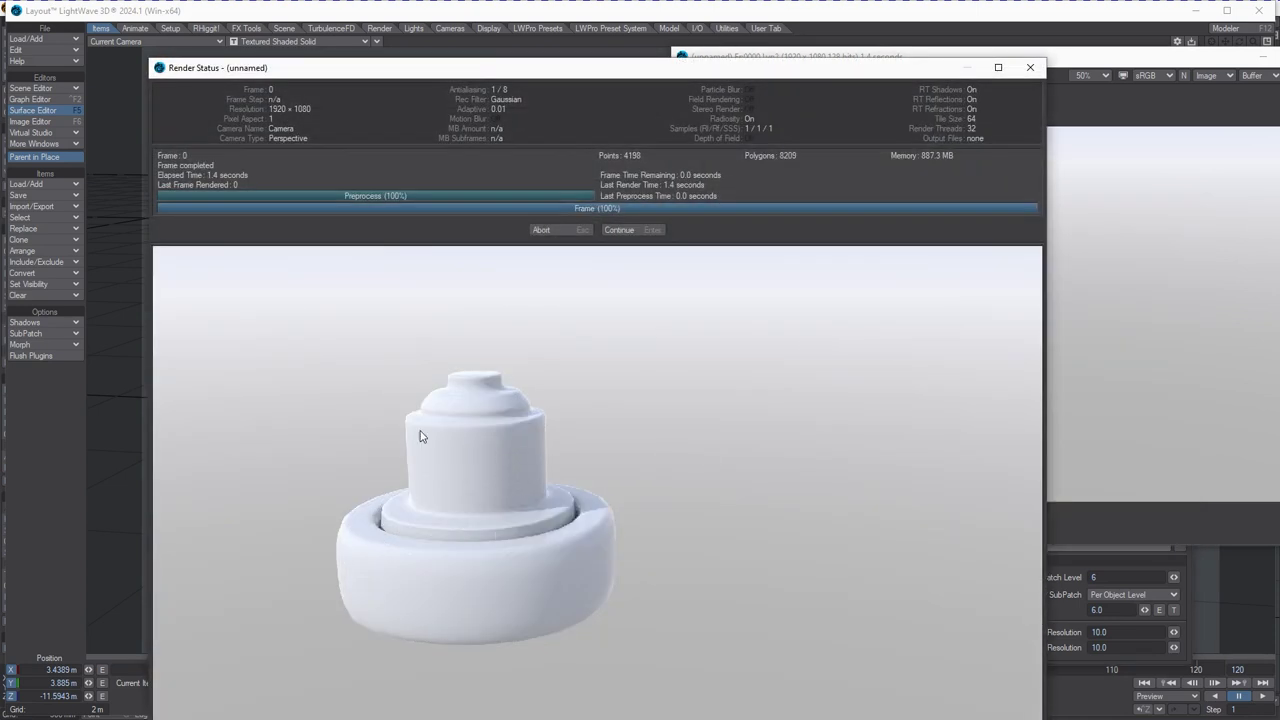
left_click(619, 230)
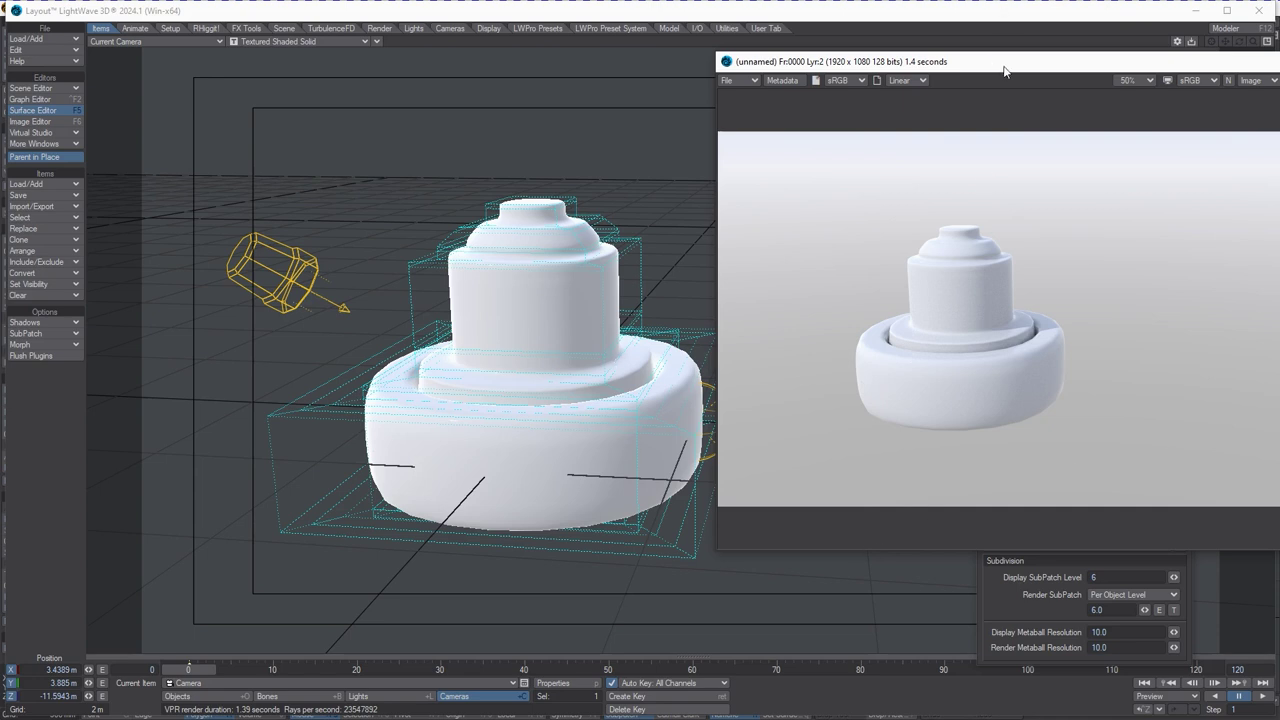
left_click_drag(1005, 65, 943, 104)
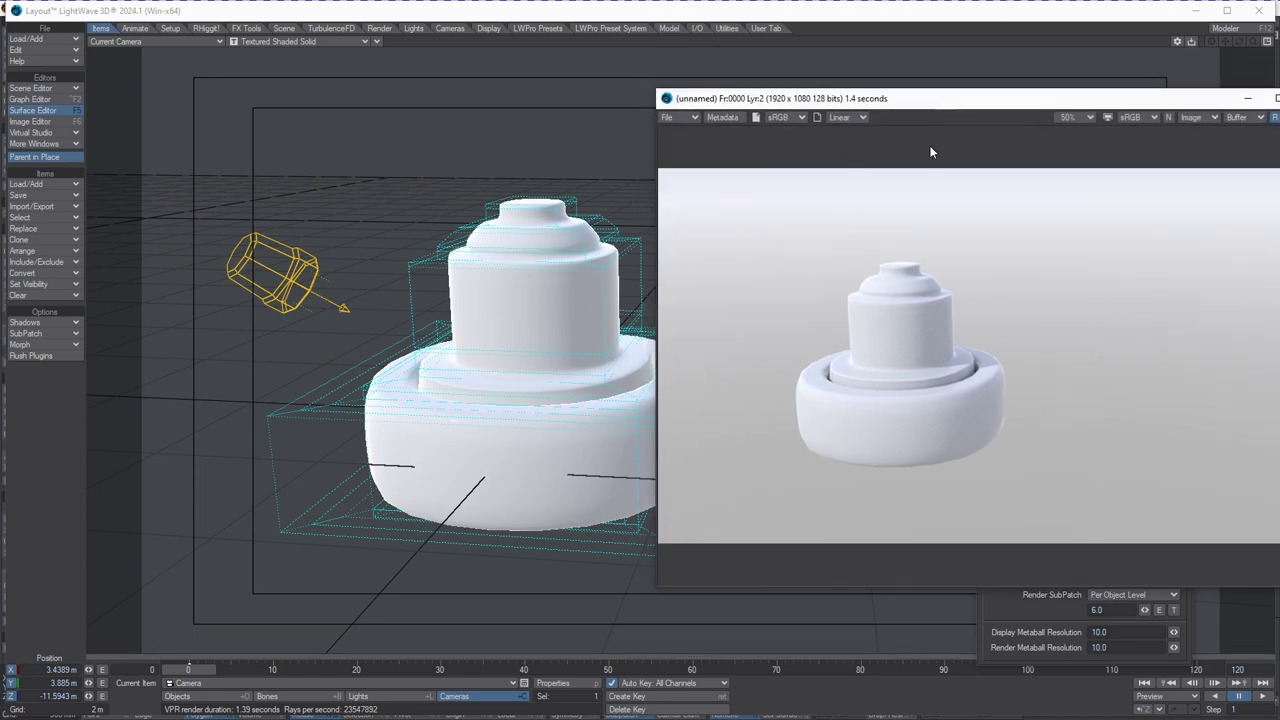
mouse_move(935, 111)
left_mouse_down()
mouse_move(859, 127)
mouse_move(945, 136)
mouse_move(930, 118)
left_mouse_up()
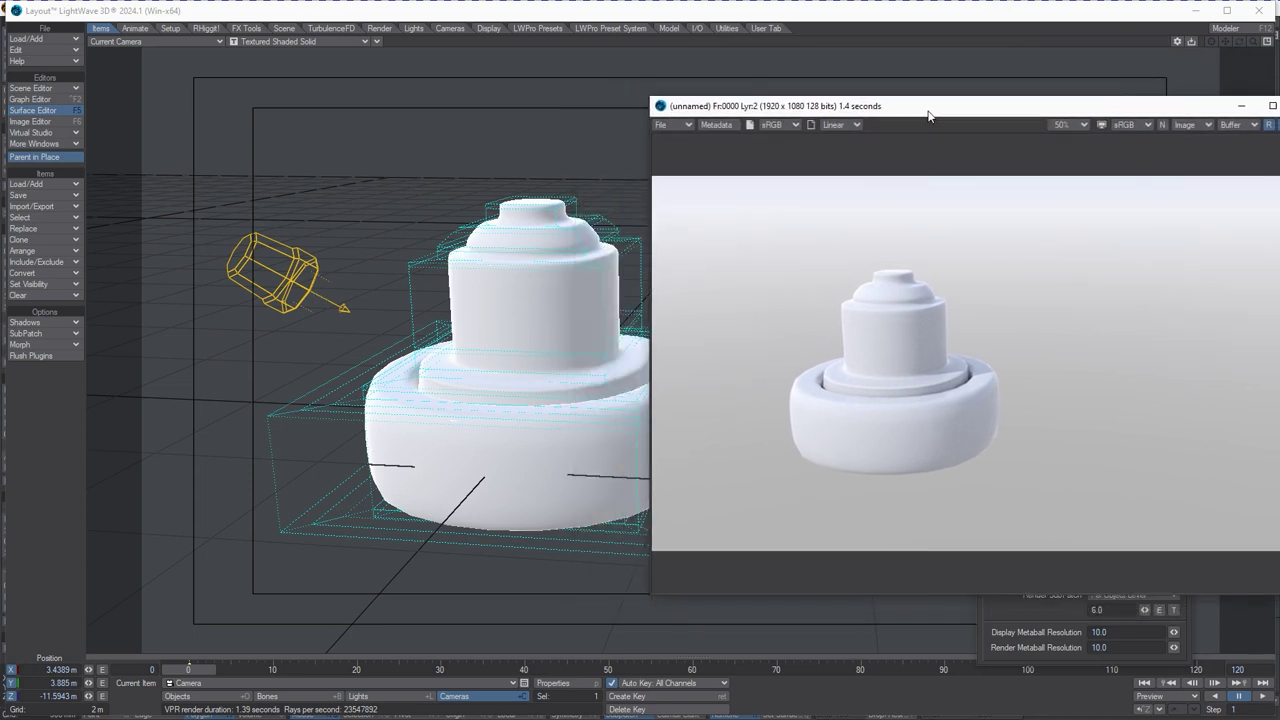